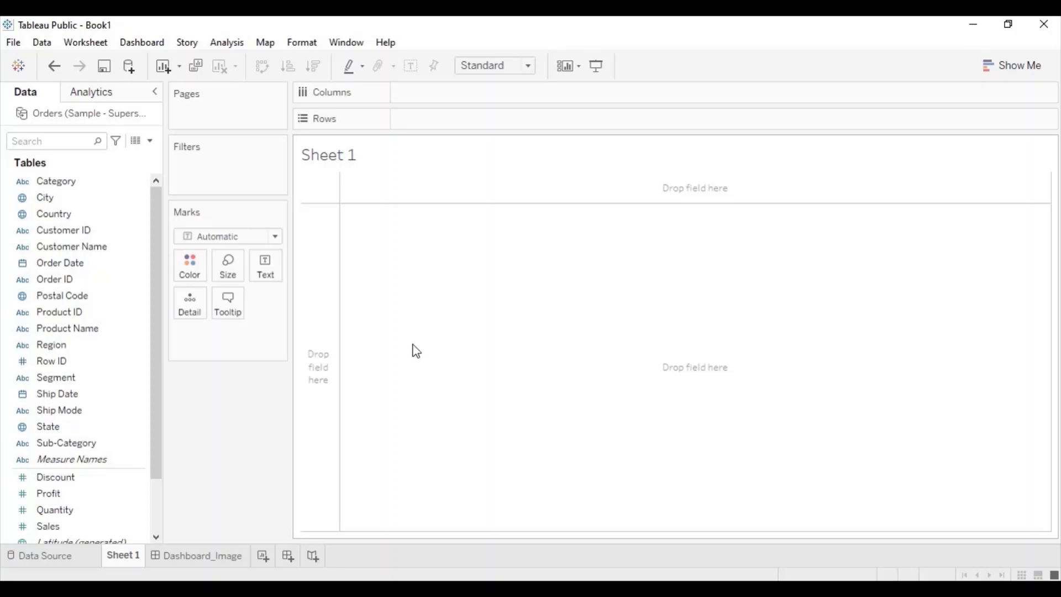
- Build a chart of Sales by Segment, with Segment on the columns and Sales on the rows
left_click(88, 378)
left_click_drag(83, 377, 445, 104)
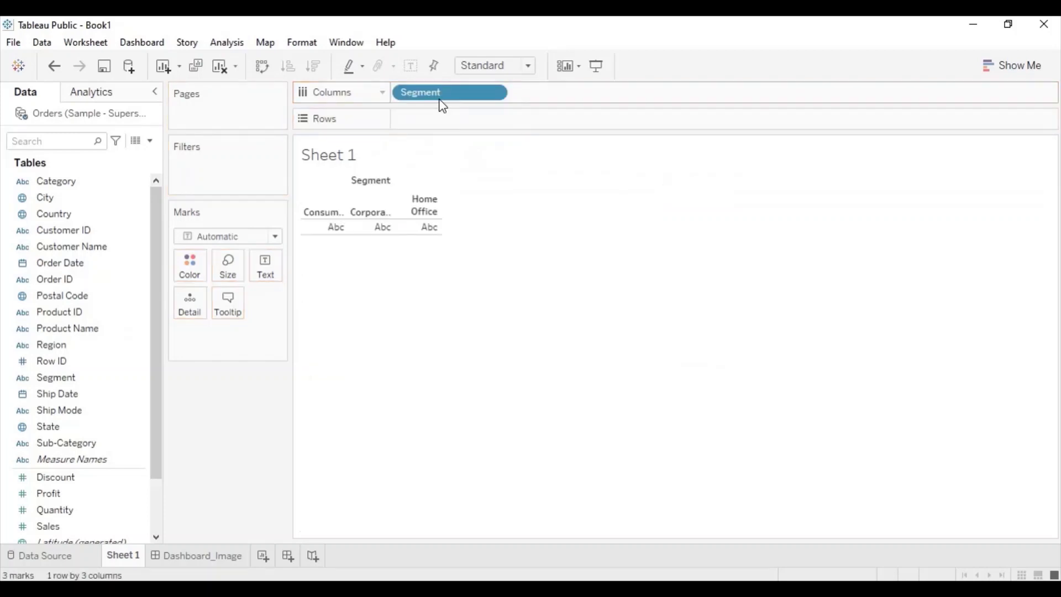
left_click_drag(58, 528, 449, 123)
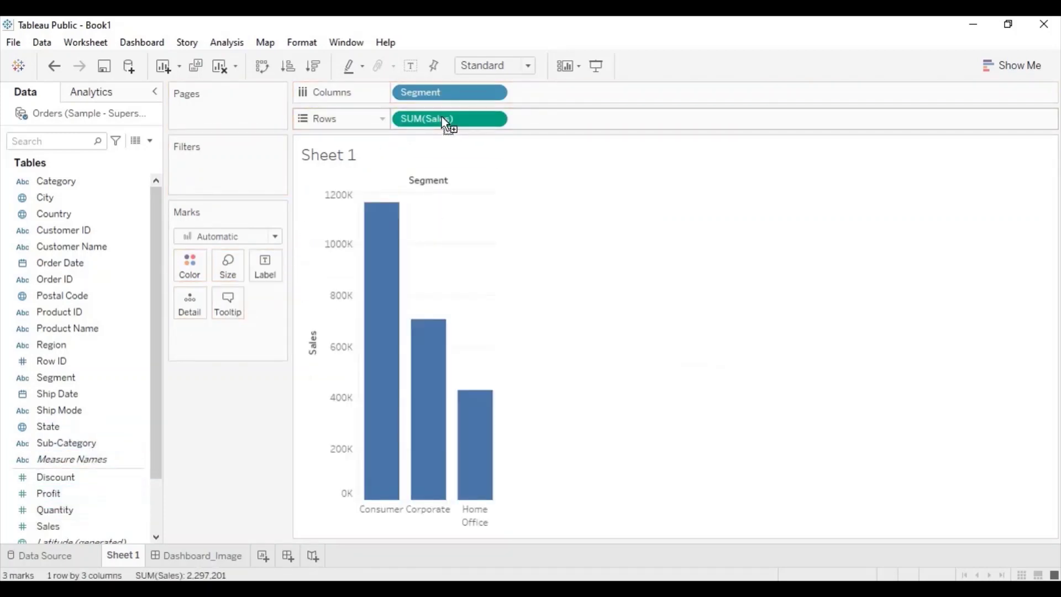
- Apply the Percent of Total quick table calculation to the Sales measure on the rows
left_click(492, 120)
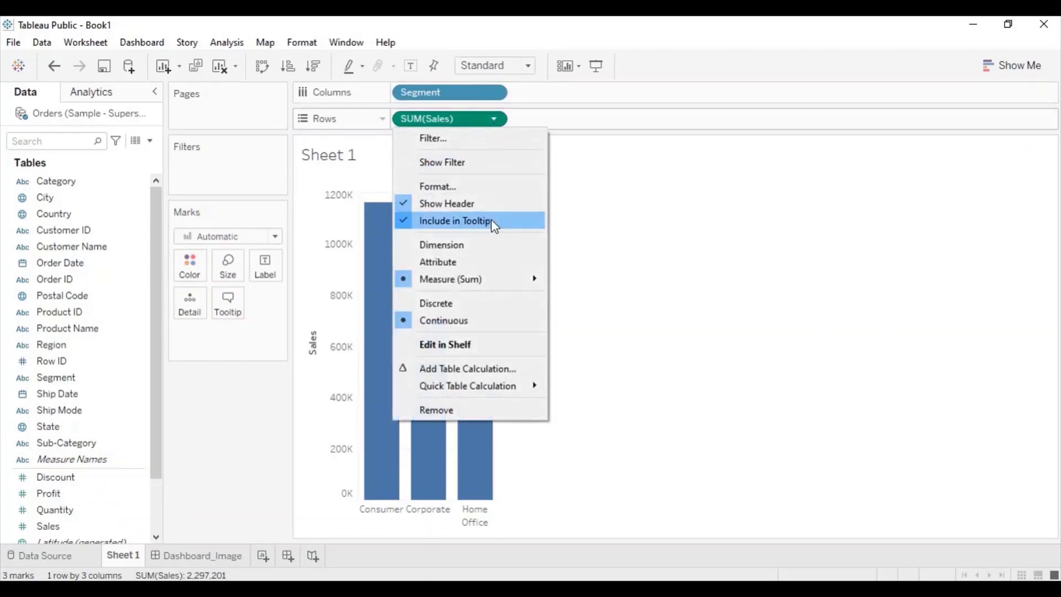
mouse_move(469, 385)
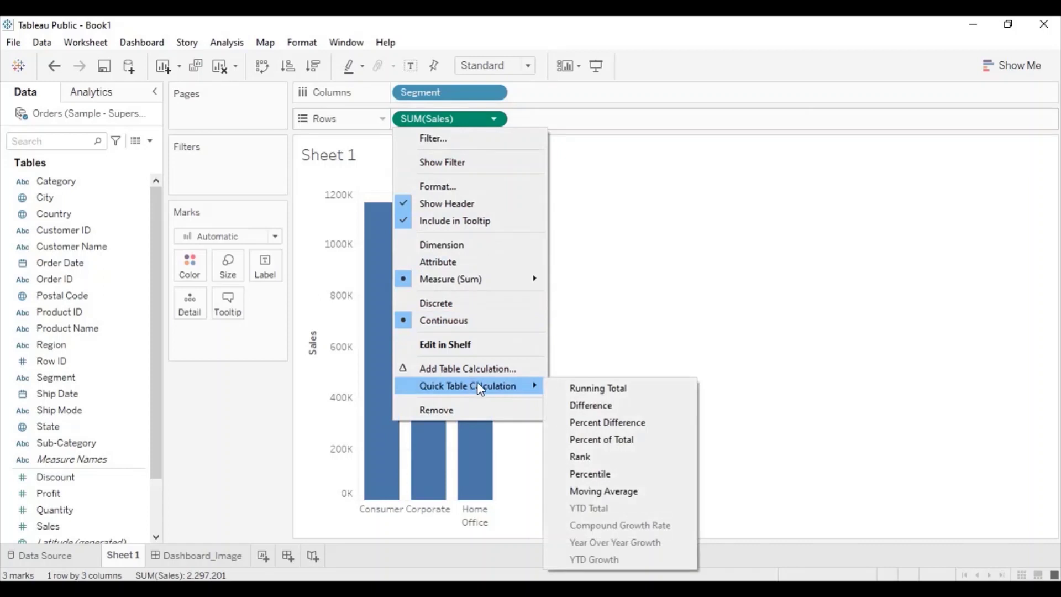
left_click(572, 440)
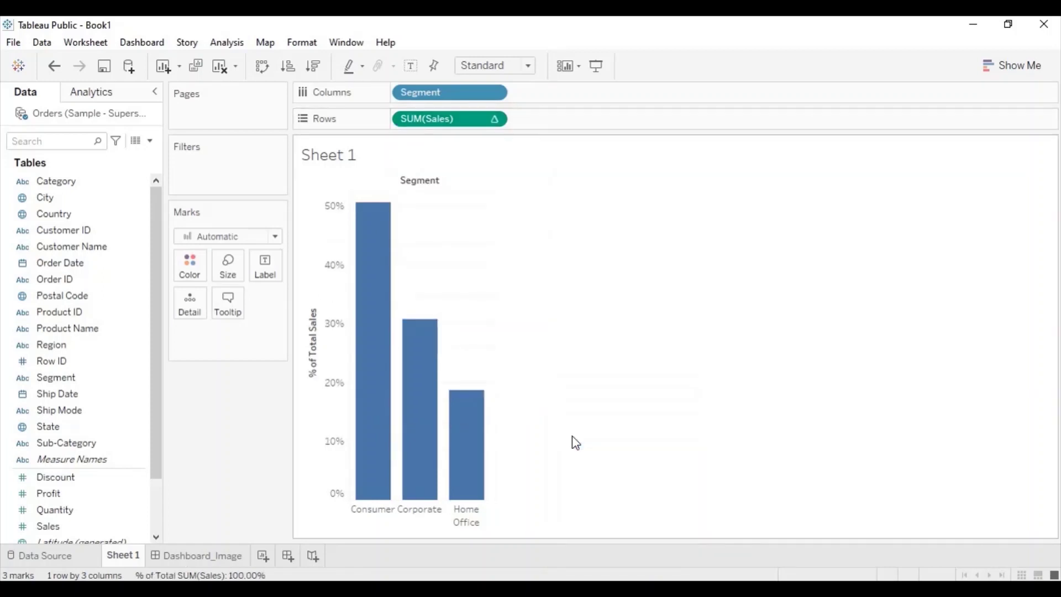
- Add Order Date to the columns after Segment and set the mark type to Bar
left_click(90, 269)
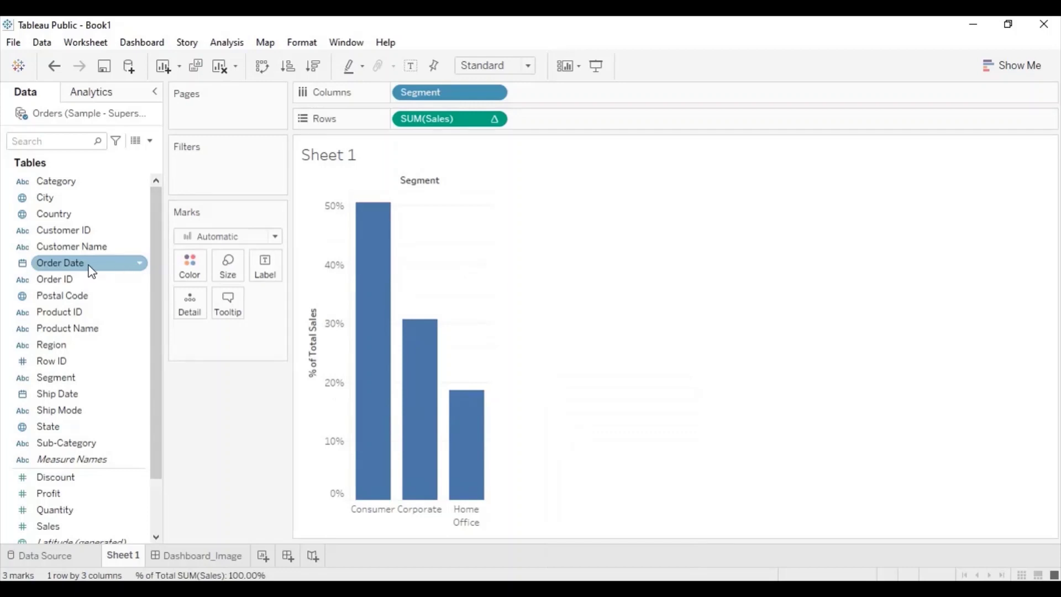
left_click_drag(92, 272, 571, 93)
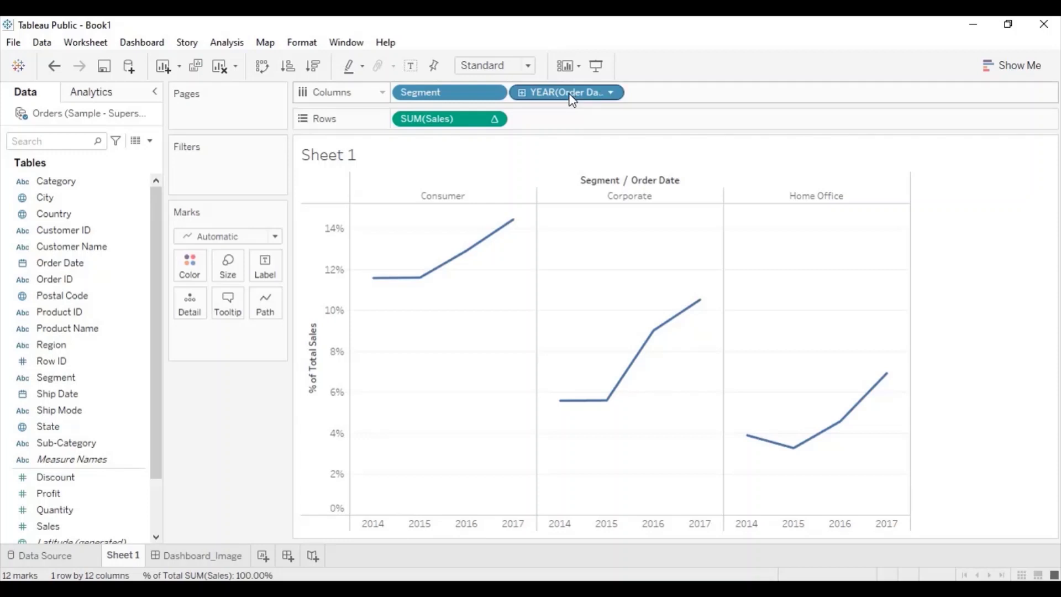
left_click(231, 241)
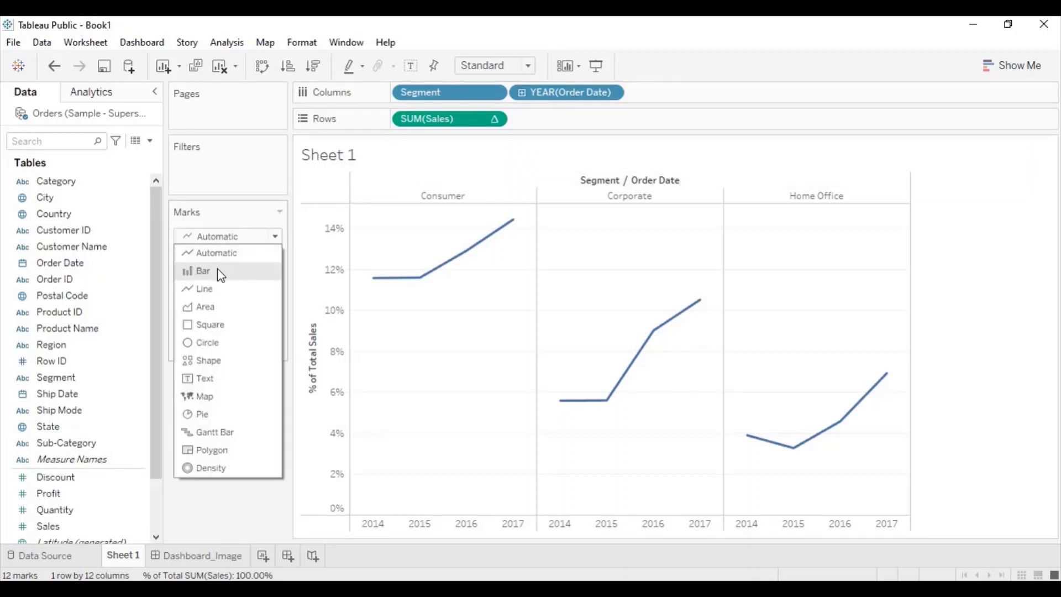
left_click(220, 274)
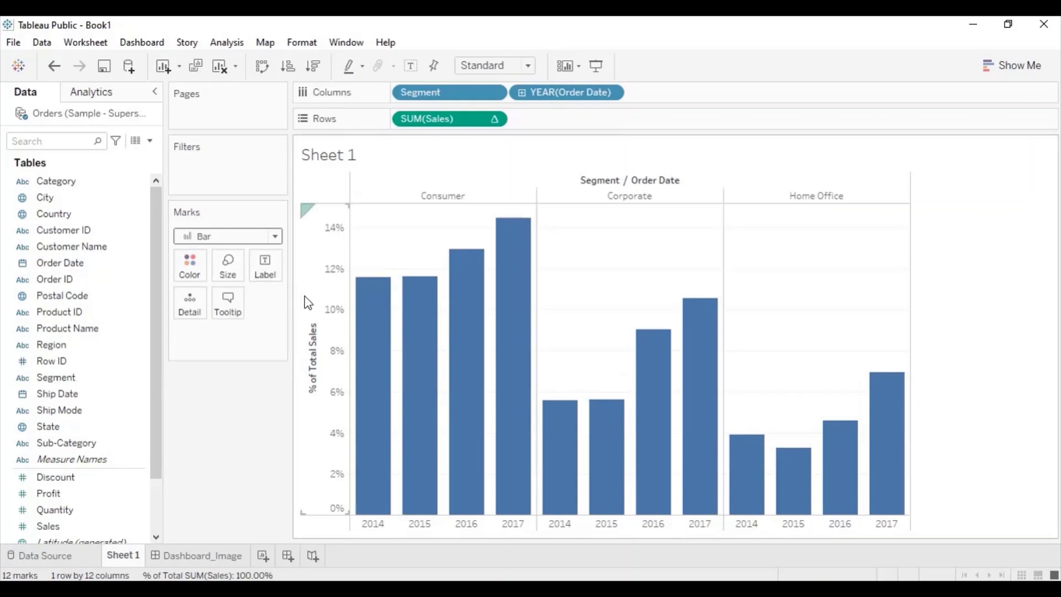
- Colour the bars by Segment and show mark labels on them
mouse_move(438, 327)
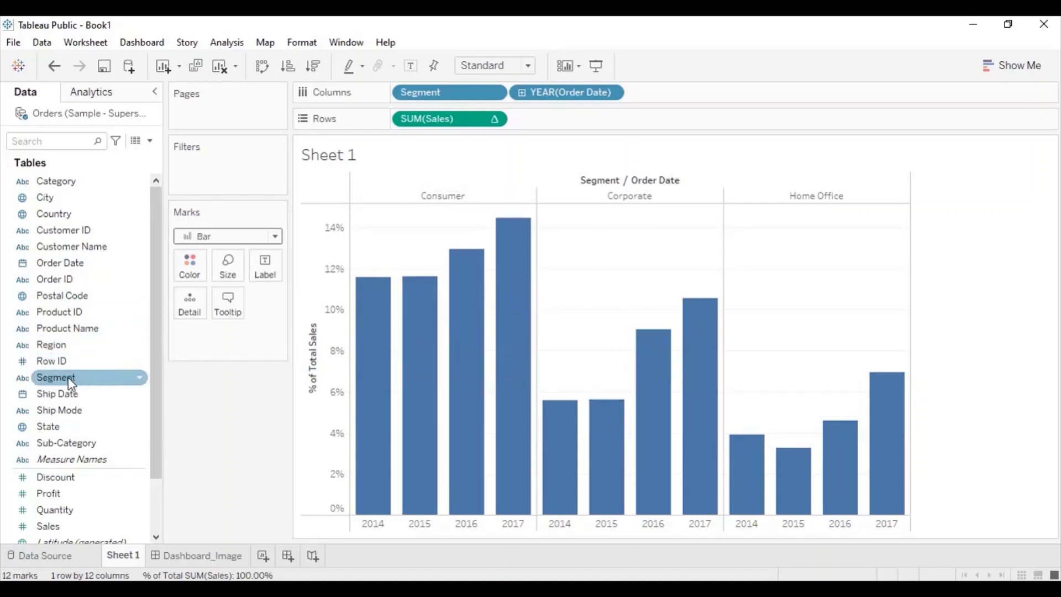
left_click_drag(69, 382, 186, 266)
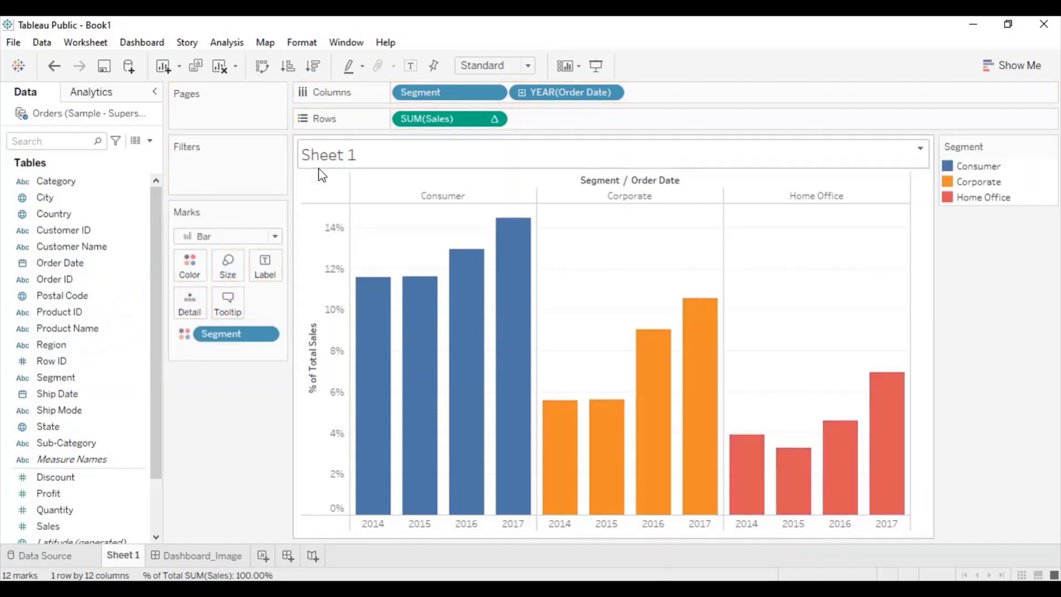
left_click(413, 70)
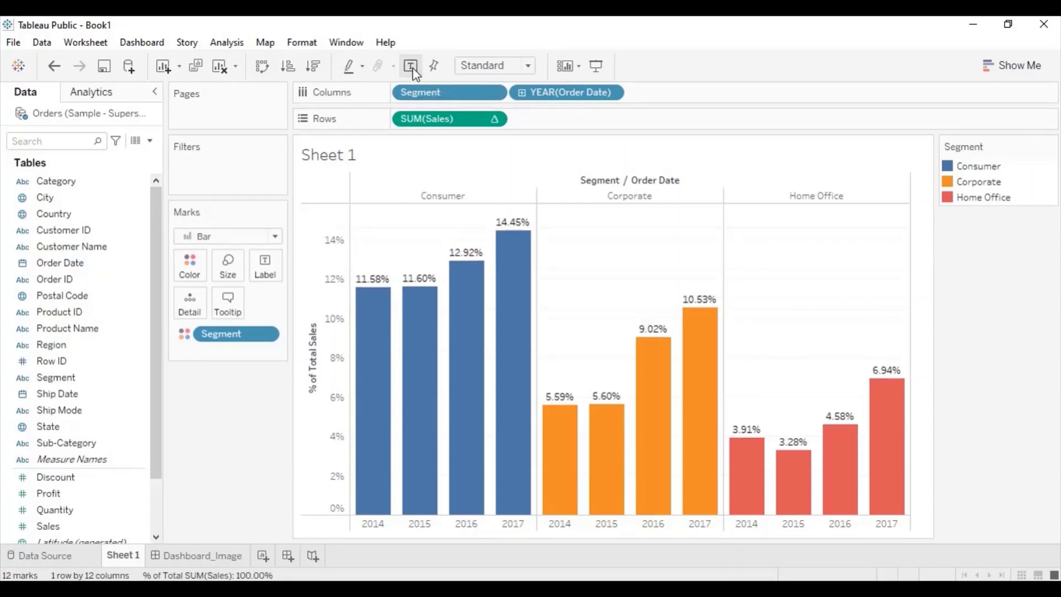
- Format the pane numbers of the percent-of-total Sales measure as Percentage with 0 decimal places
mouse_move(370, 290)
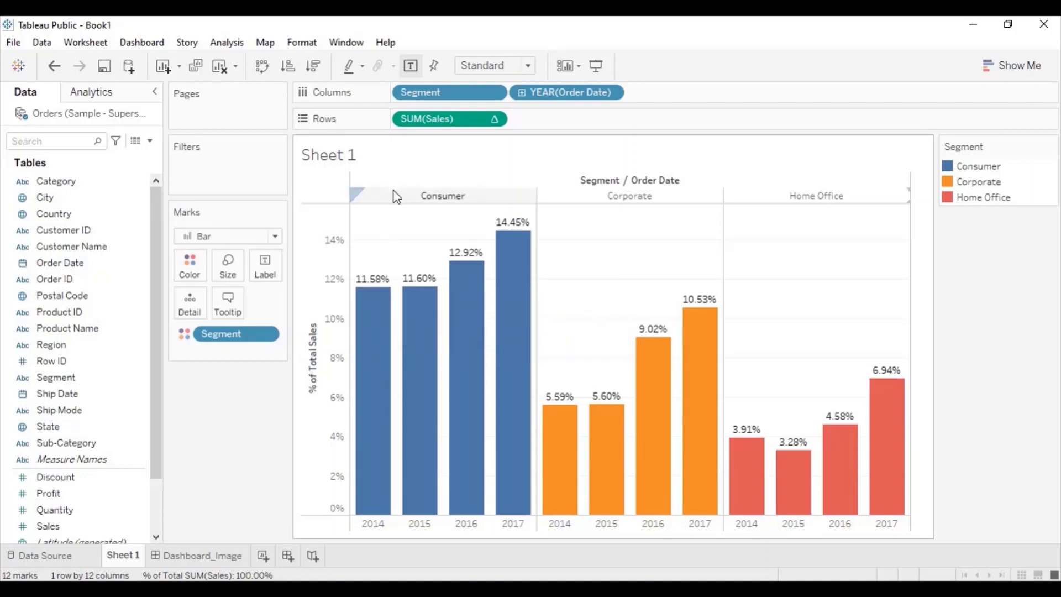
right_click(447, 118)
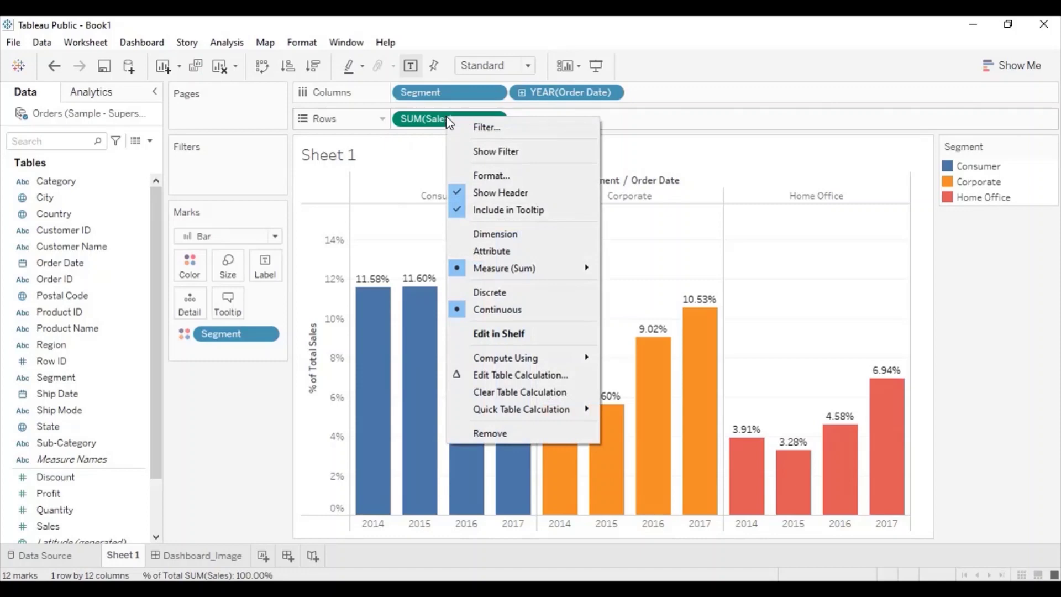
left_click(468, 174)
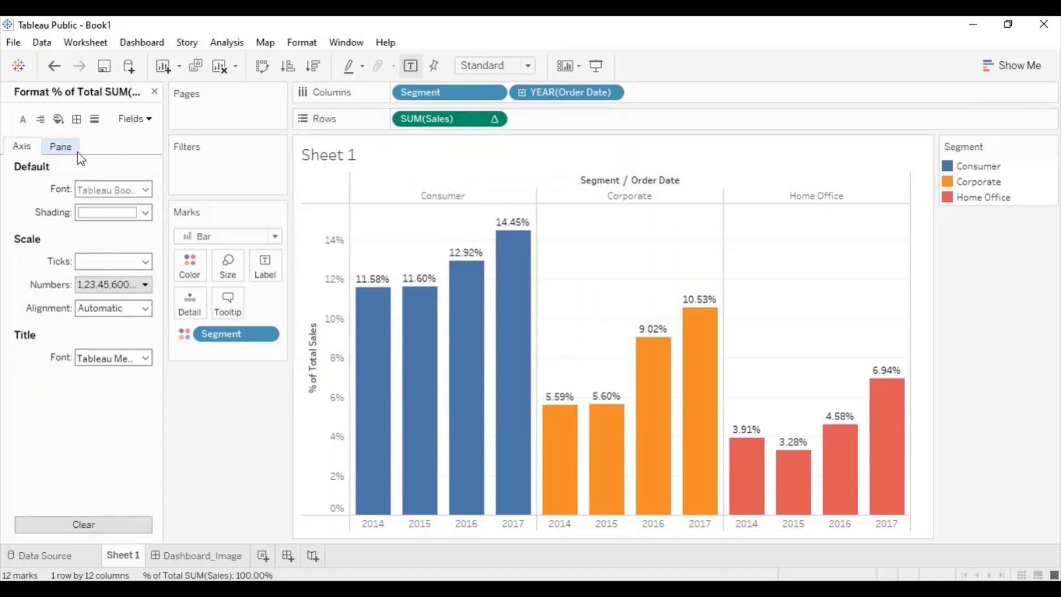
left_click(62, 147)
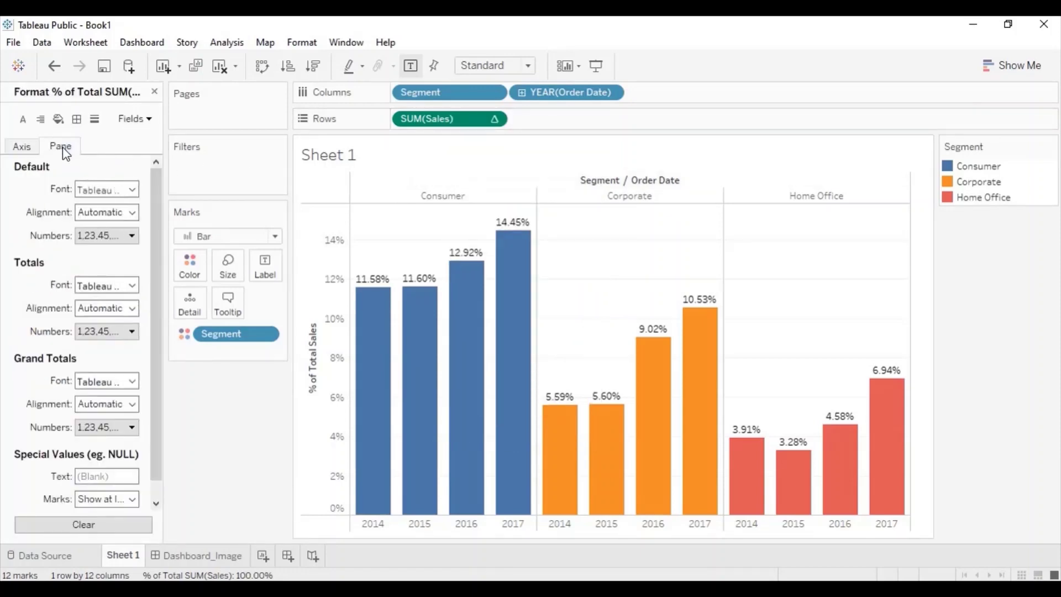
left_click(95, 238)
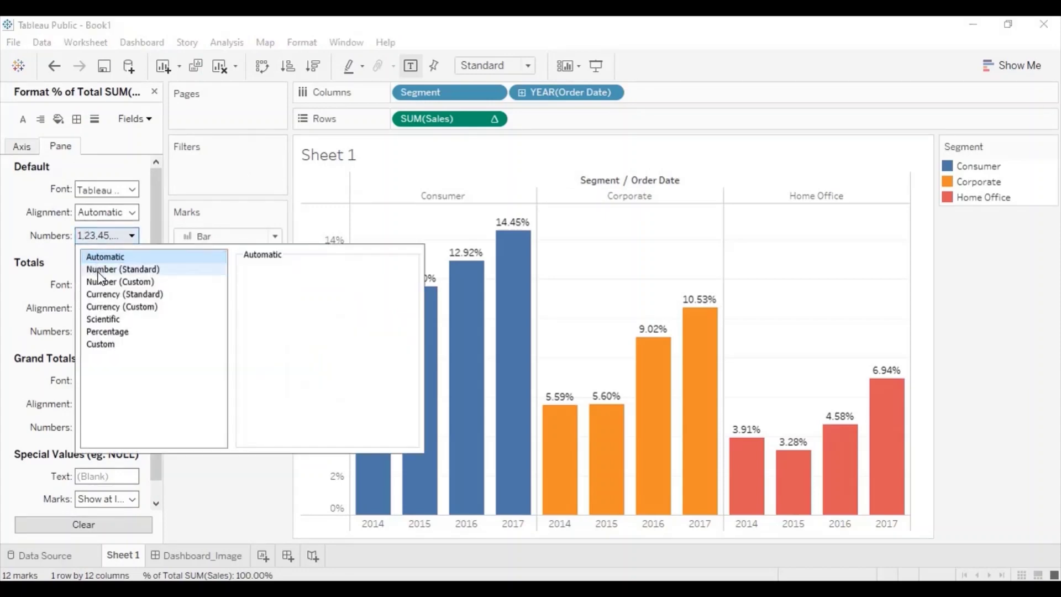
left_click(101, 330)
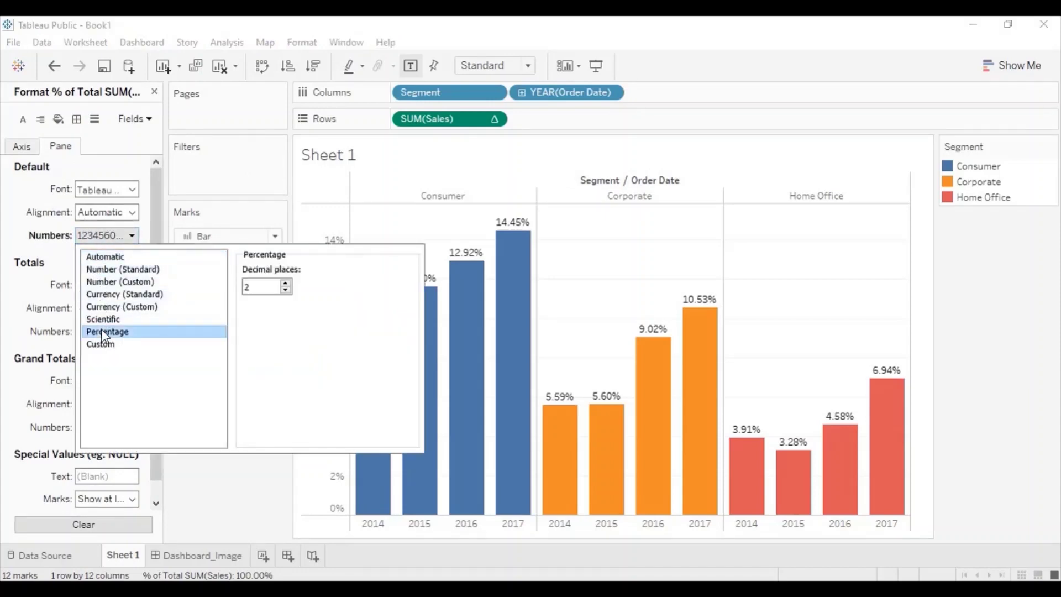
left_click(285, 298)
left_click(262, 476)
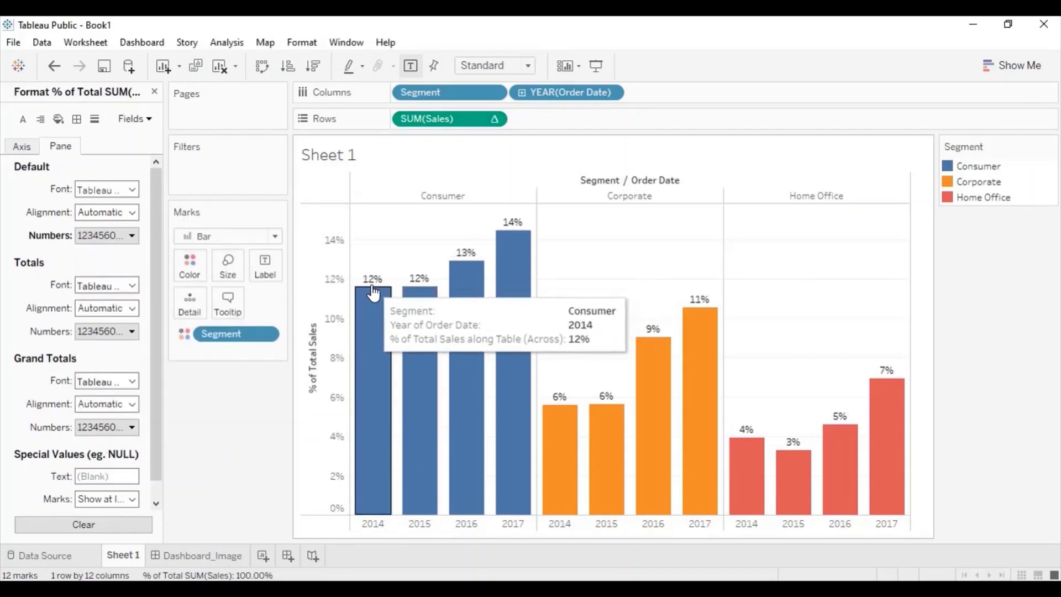
- Set the font colour of the mark labels to Match Mark Color
mouse_move(420, 288)
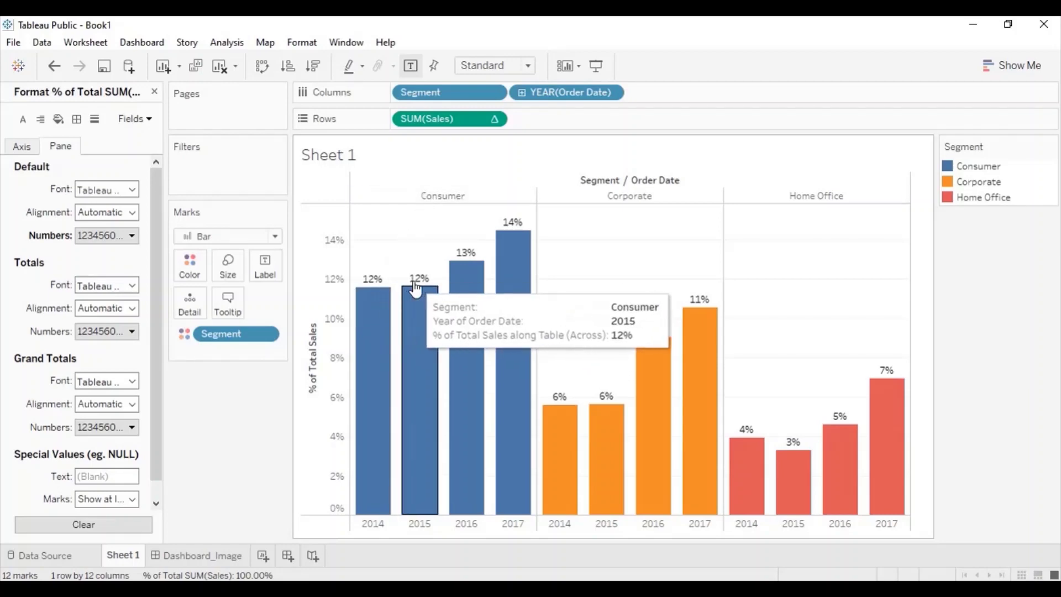
mouse_move(463, 269)
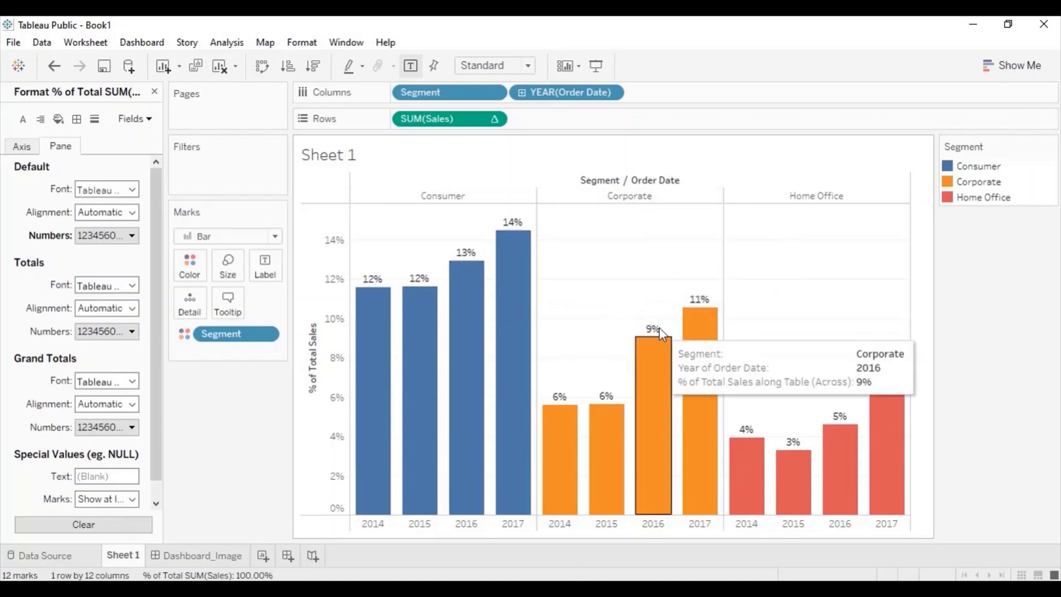
mouse_move(570, 410)
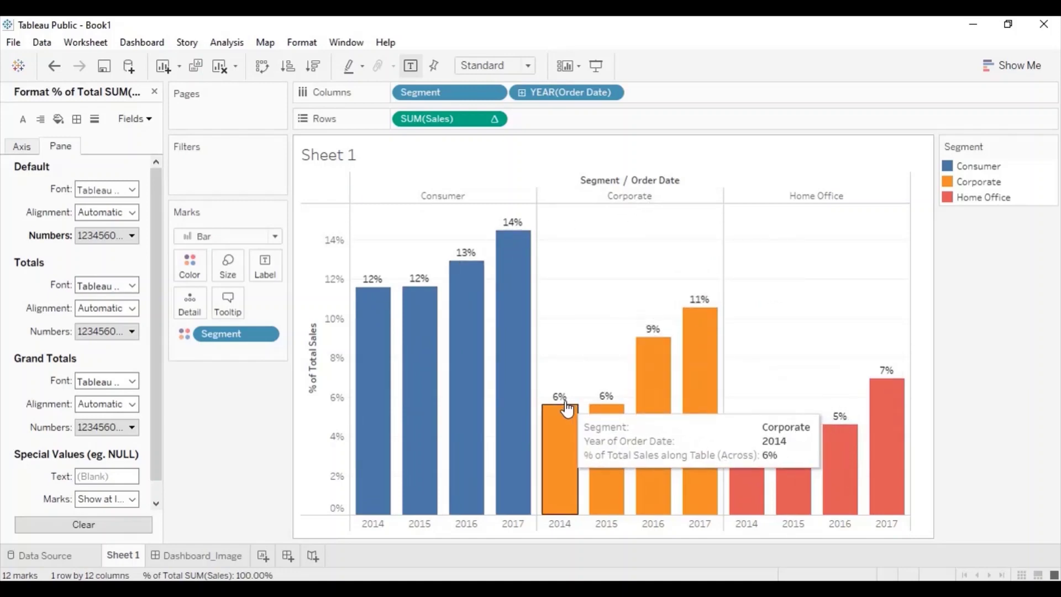
left_click(272, 268)
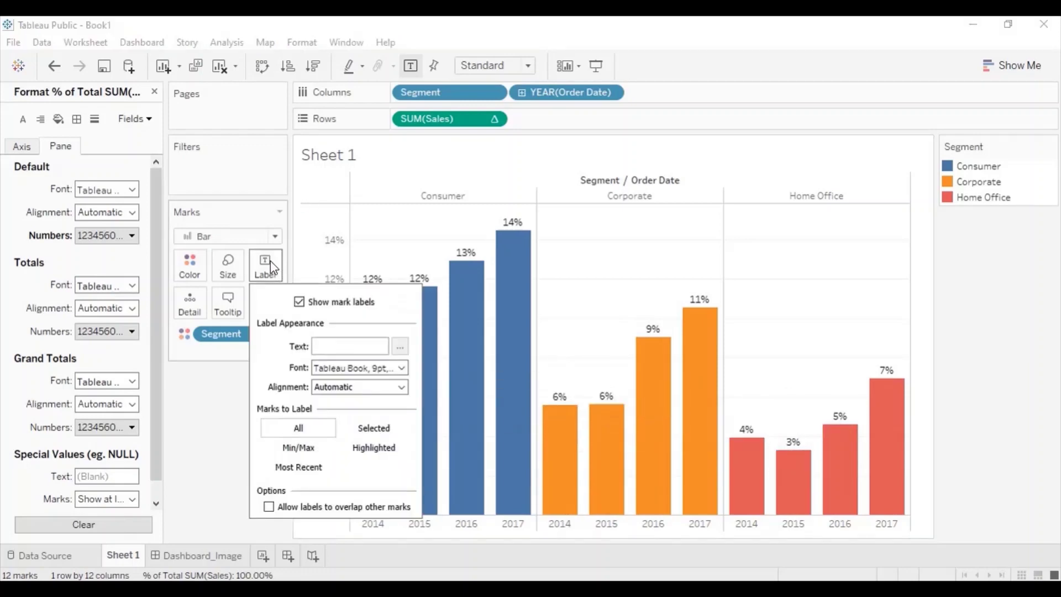
left_click(332, 371)
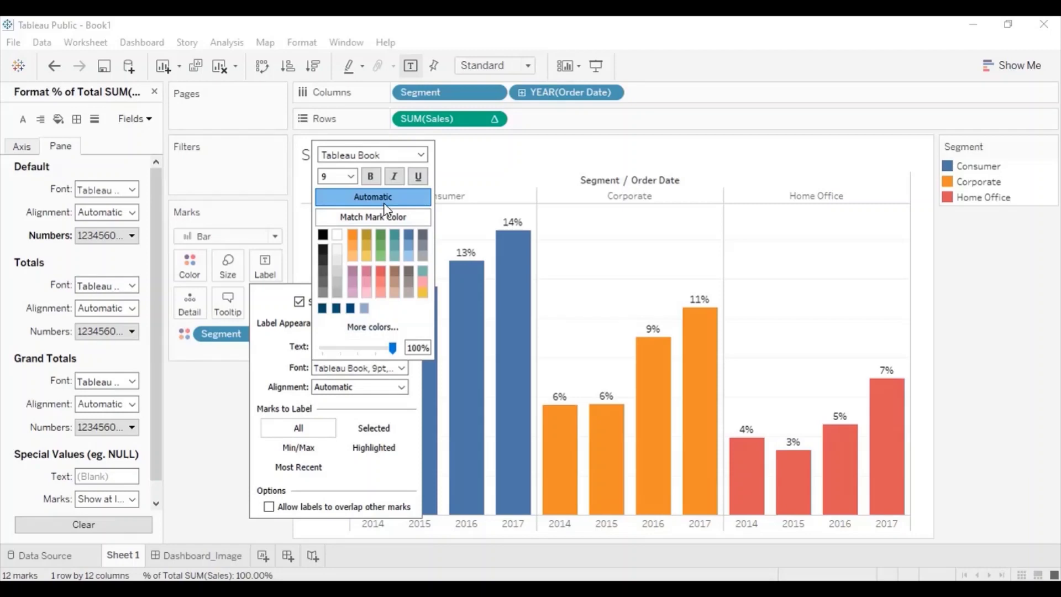
left_click(385, 217)
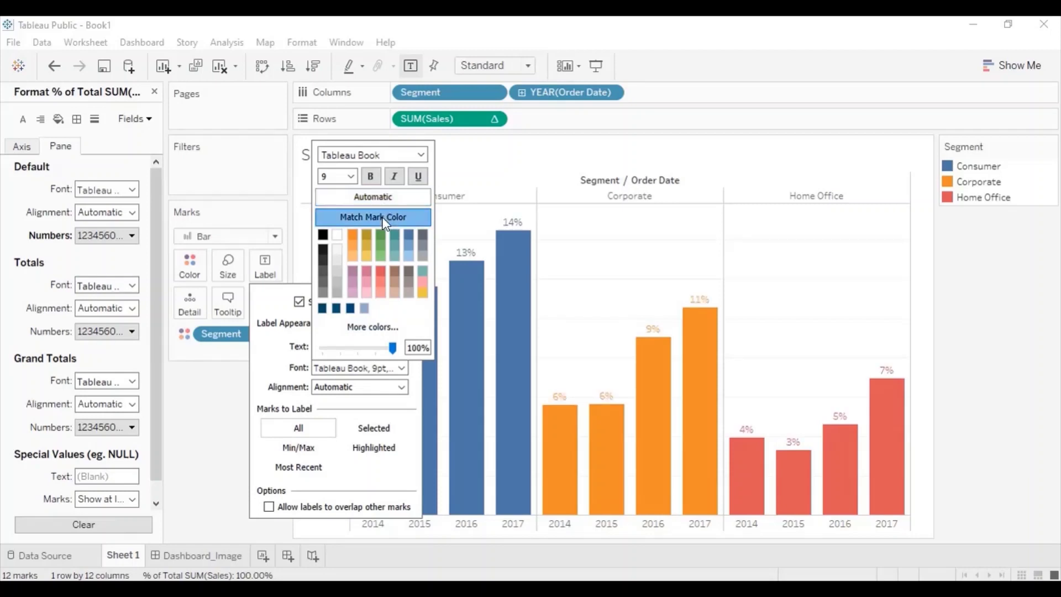
- Change the mark labels' font to Tableau Bold and close the label settings
mouse_move(639, 334)
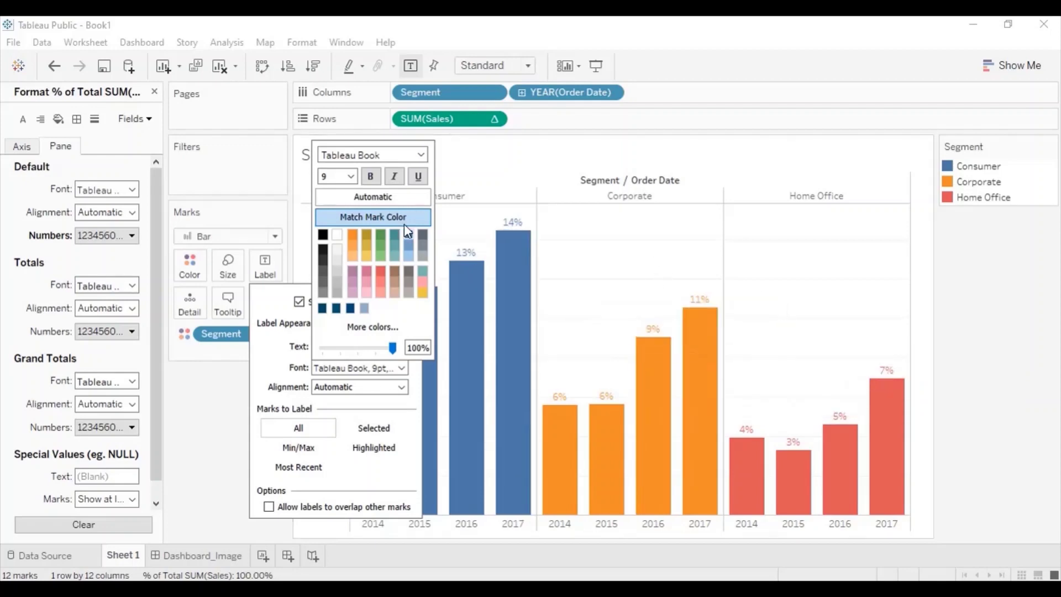
double_click(369, 155)
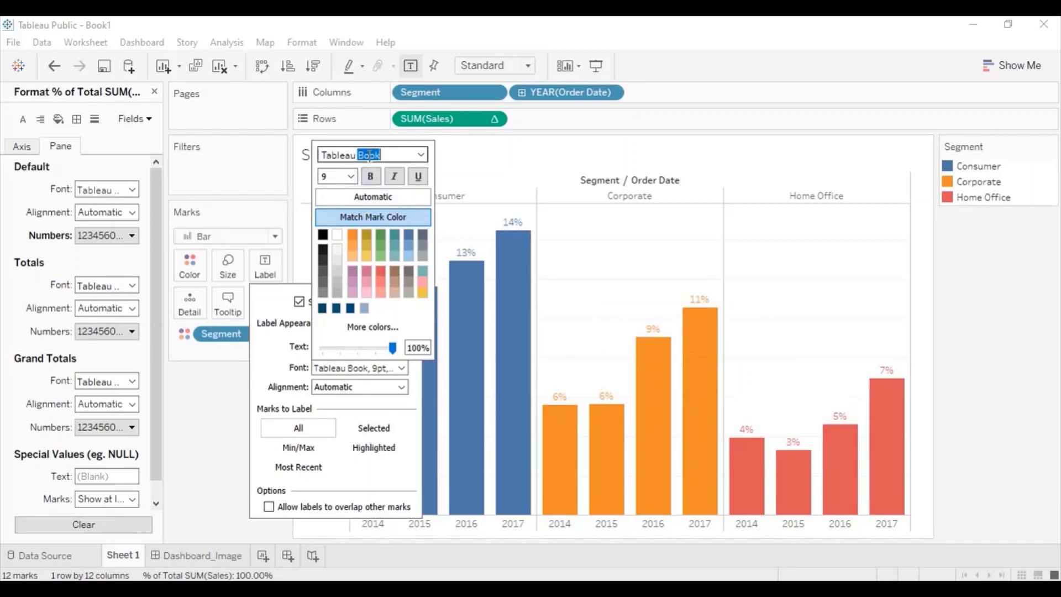
type("bold")
key("Return")
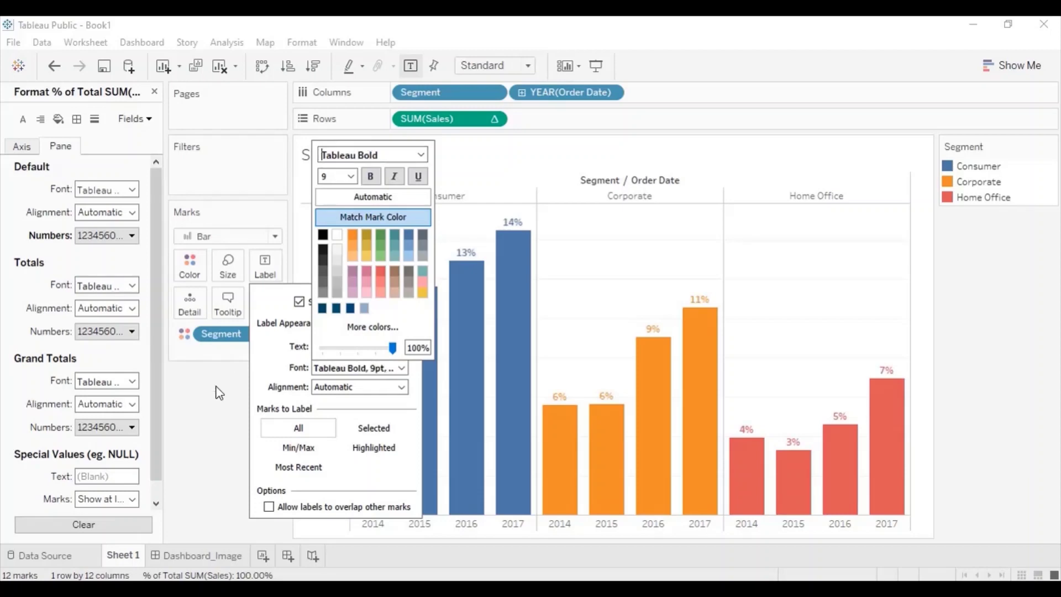
left_click(204, 418)
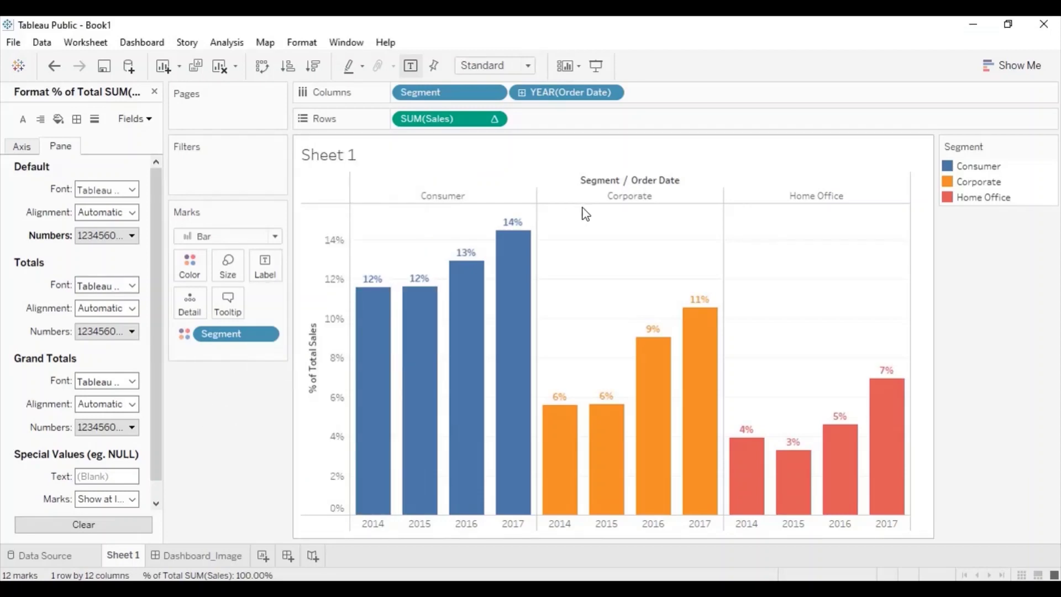
- Hide the Segment / Order Date field labels for the columns above the chart
right_click(624, 180)
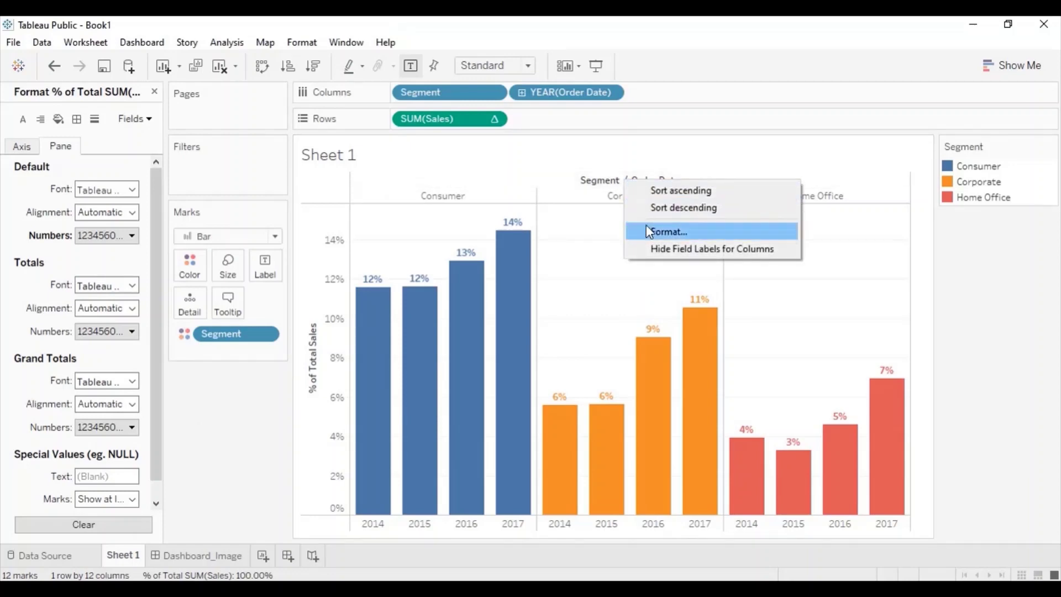
left_click(662, 249)
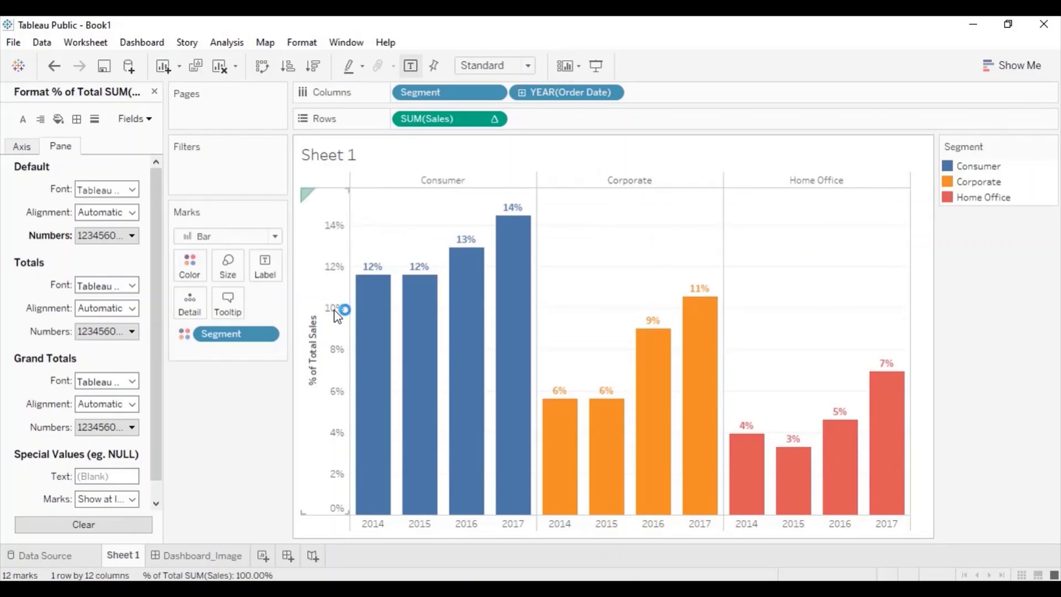
- Set the major tick marks of the % of Total Sales axis to None
mouse_move(417, 268)
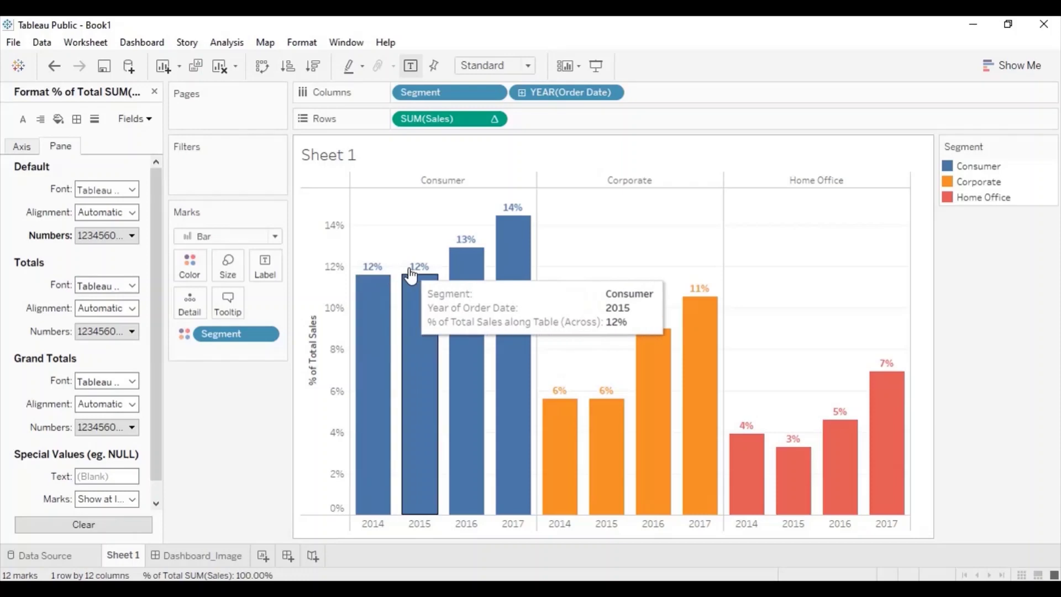
right_click(331, 264)
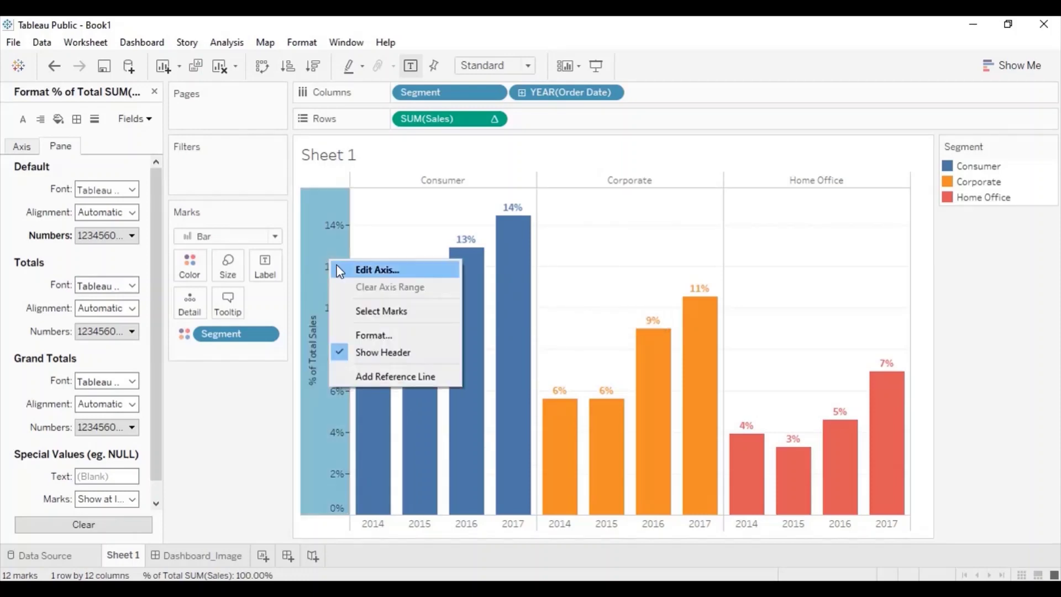
left_click(340, 270)
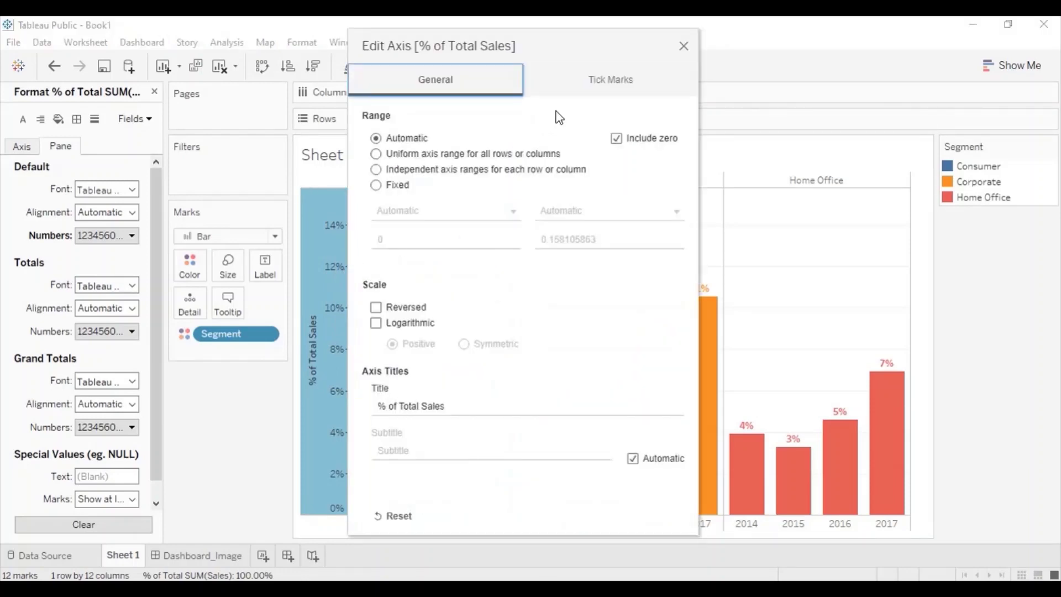
left_click(603, 84)
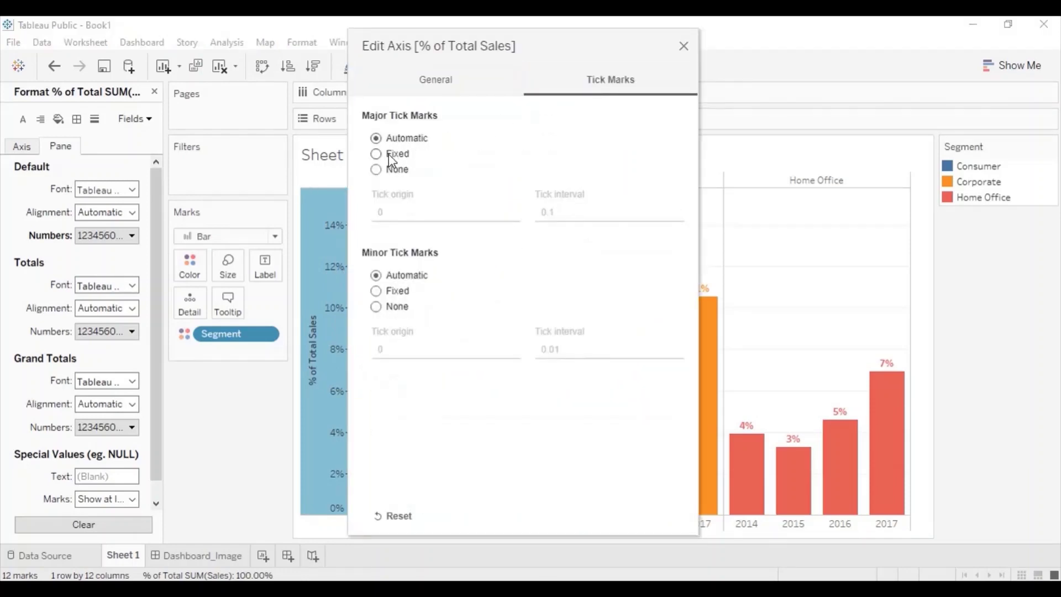
left_click(377, 170)
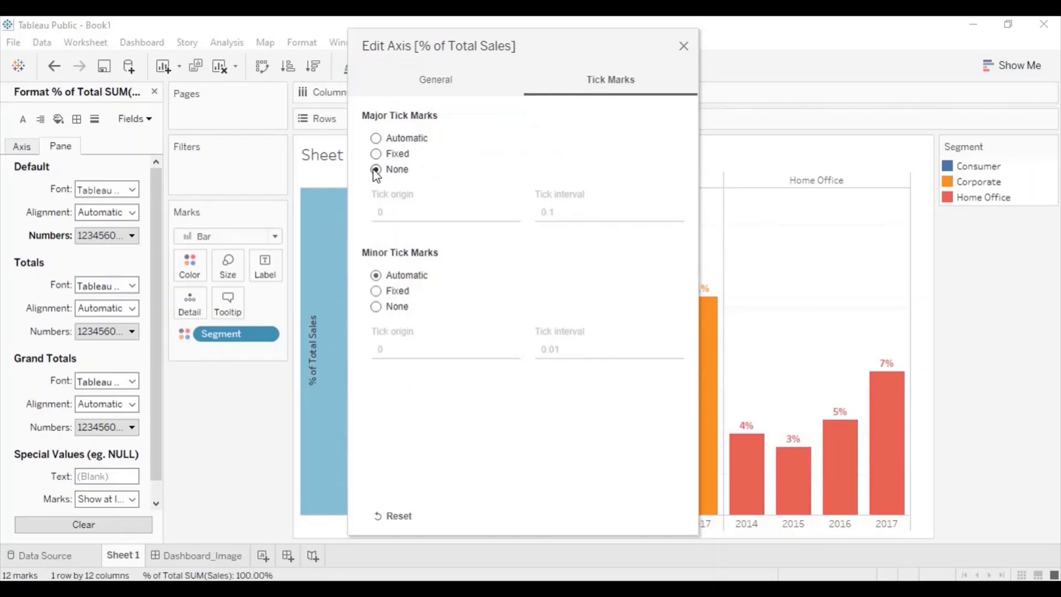
- Retitle the vertical axis "% OF TOTAL SALES", close the axis settings and narrow the axis area
left_click(430, 88)
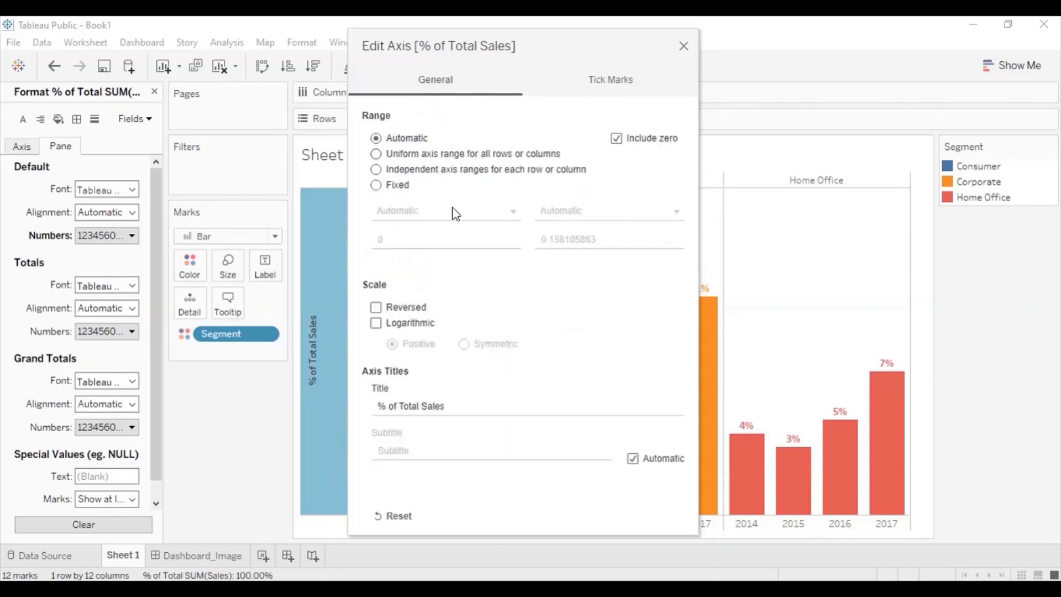
left_click(390, 407)
left_click(411, 406)
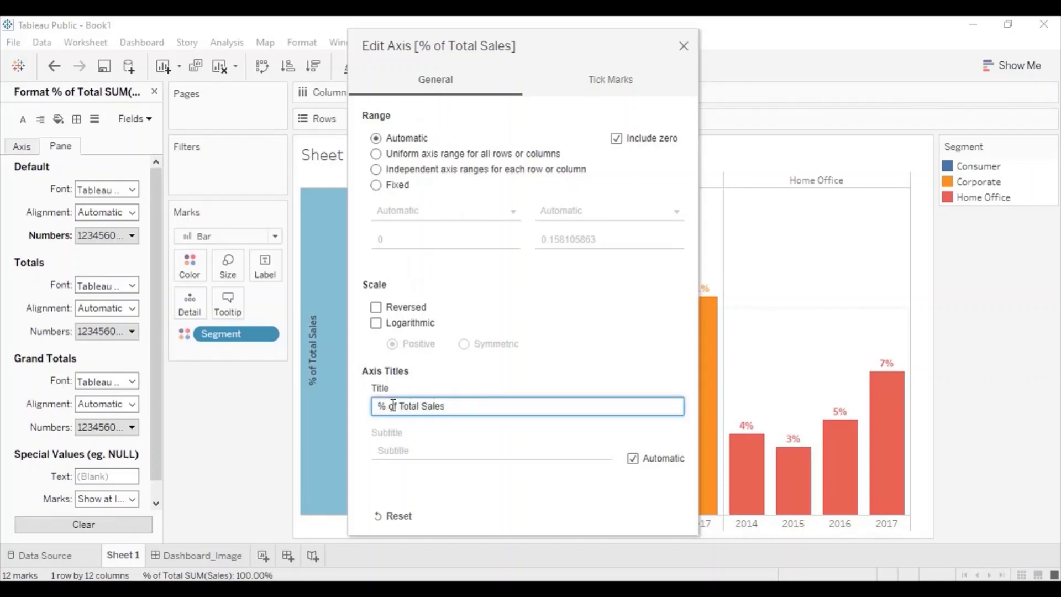
left_click_drag(389, 406, 468, 405)
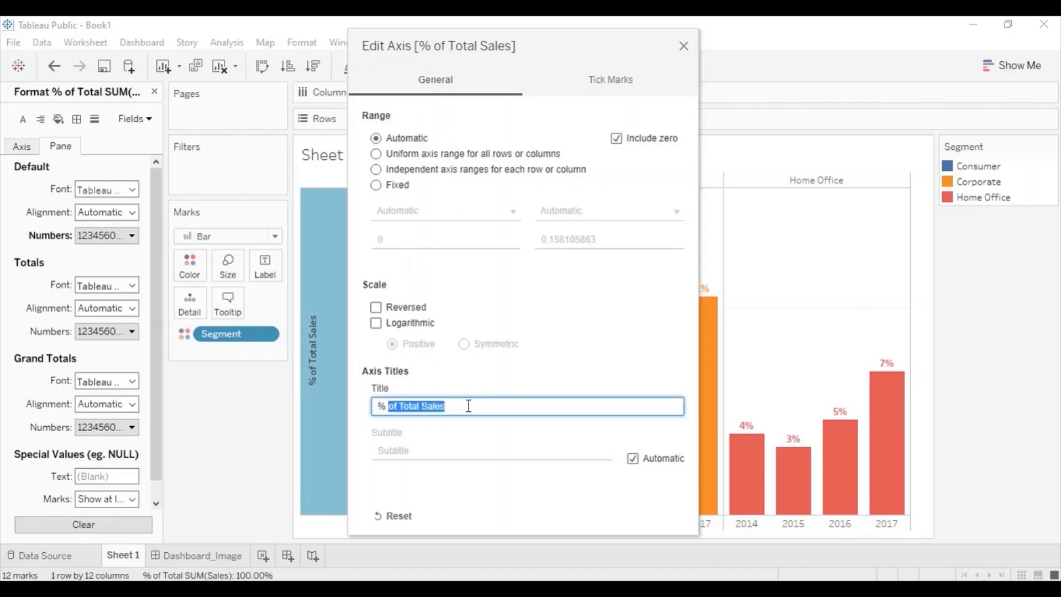
type("OF TOT")
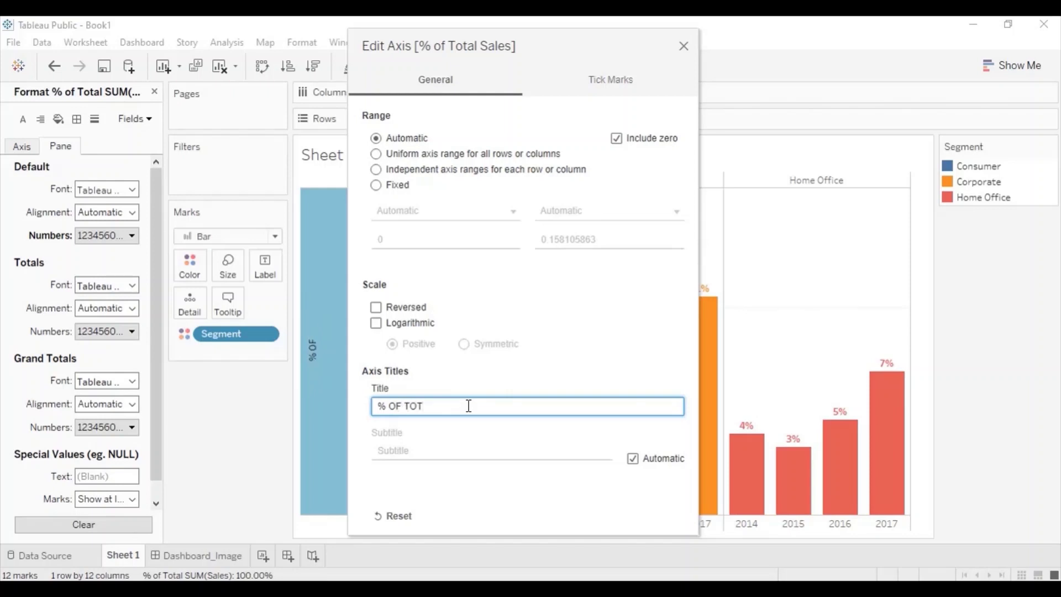
type("AL SAL")
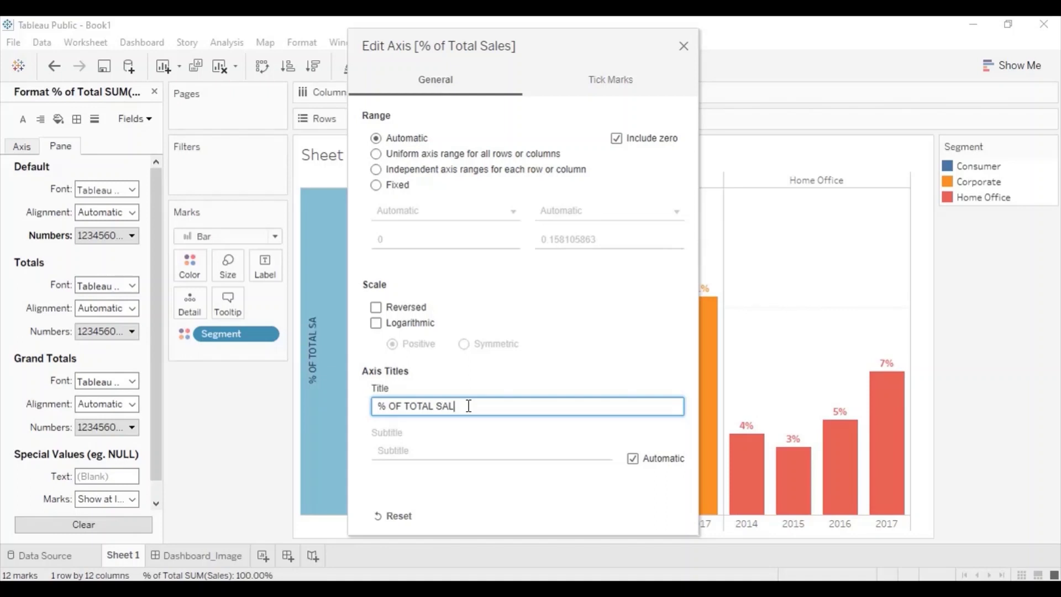
type("ES")
left_click(684, 48)
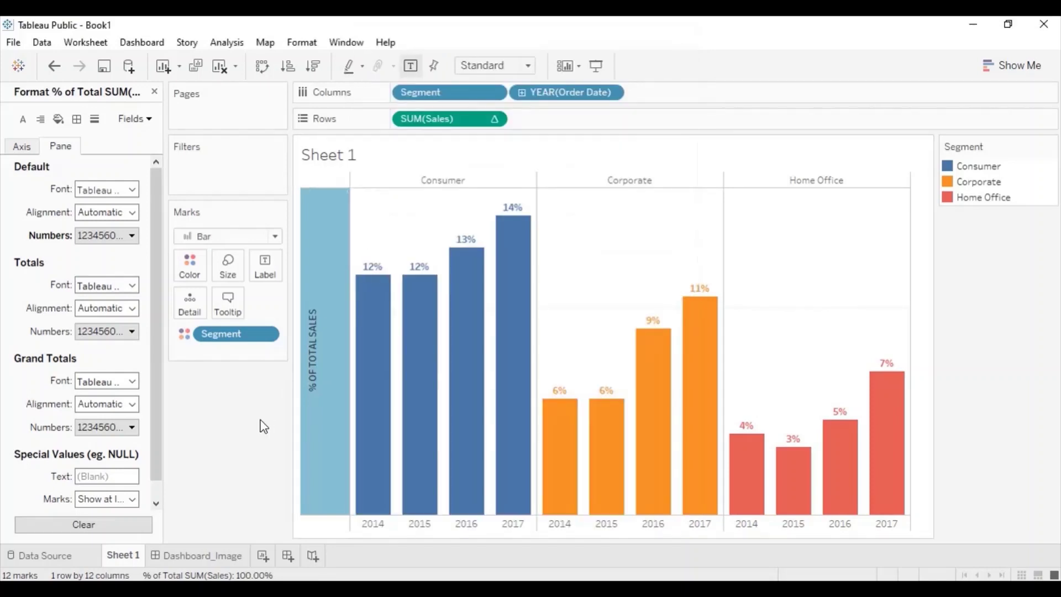
left_click_drag(345, 261, 326, 259)
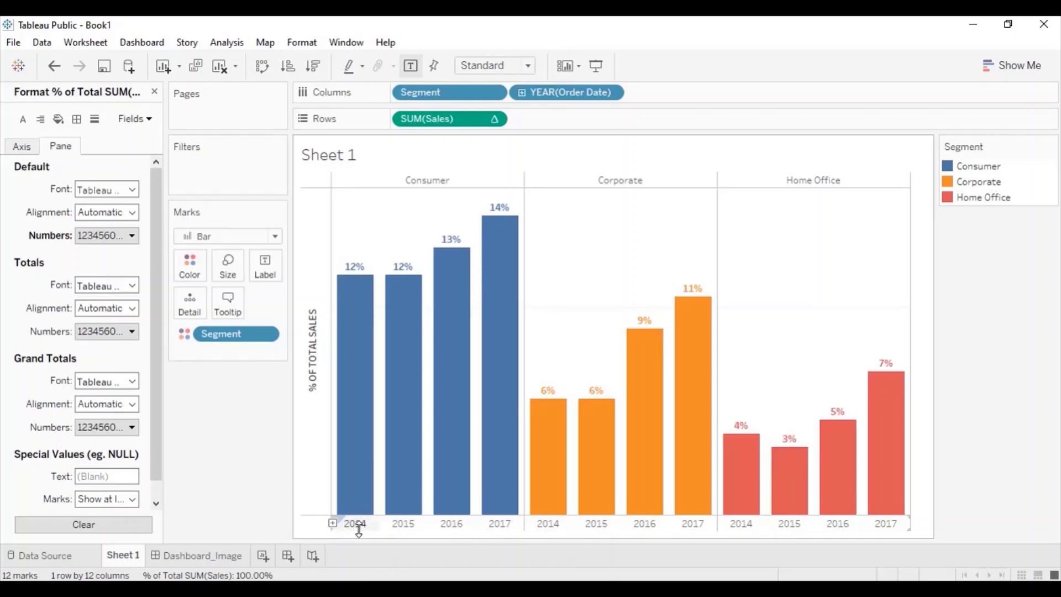
- Add the calculation int(0) to Rows after SUM(Sales) and make it a dual axis
mouse_move(360, 492)
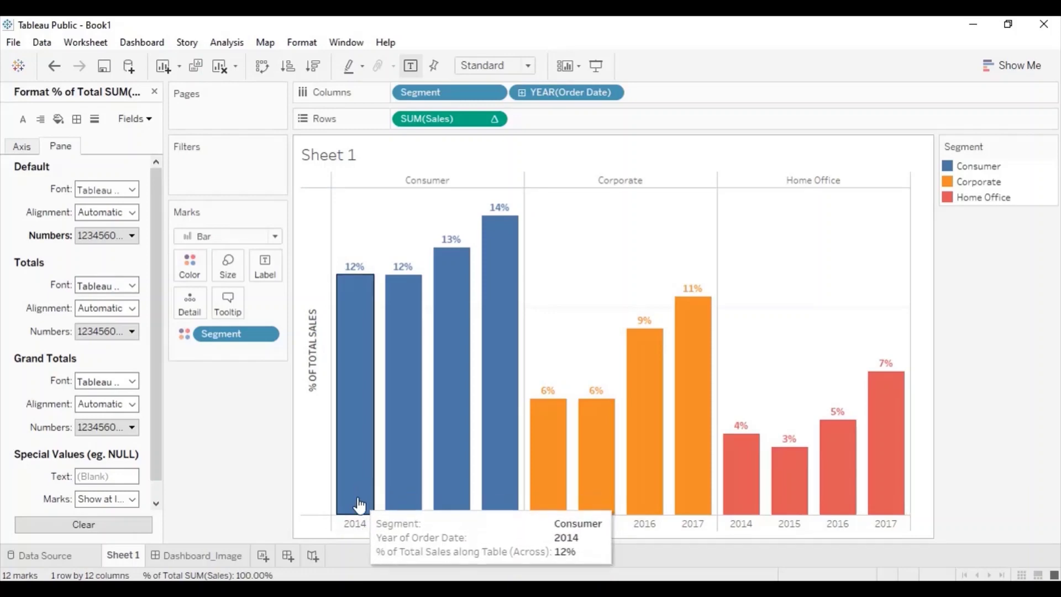
double_click(572, 123)
type("in")
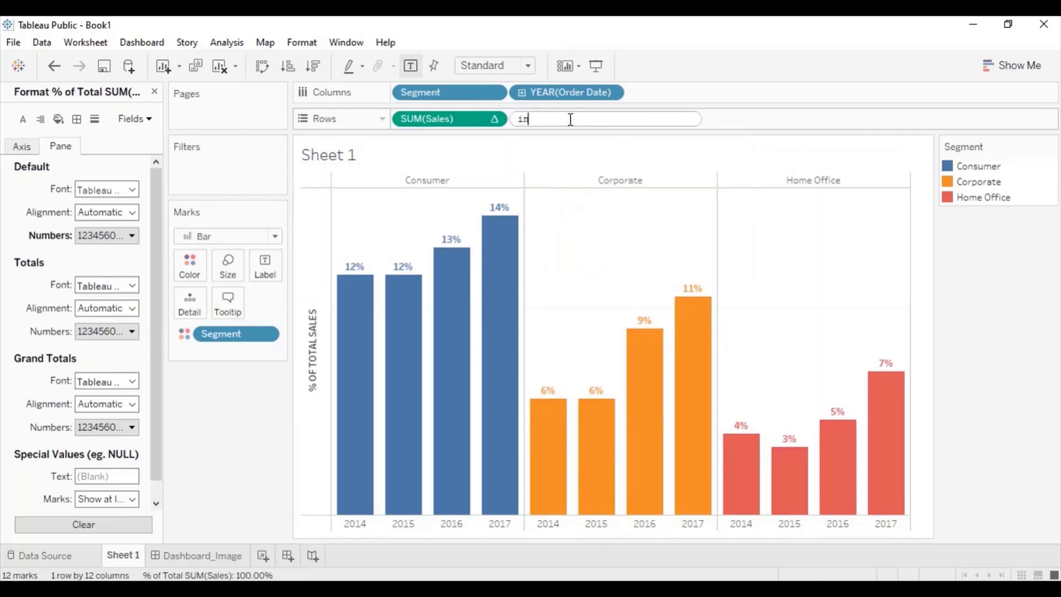
type("t(0)")
key("Return")
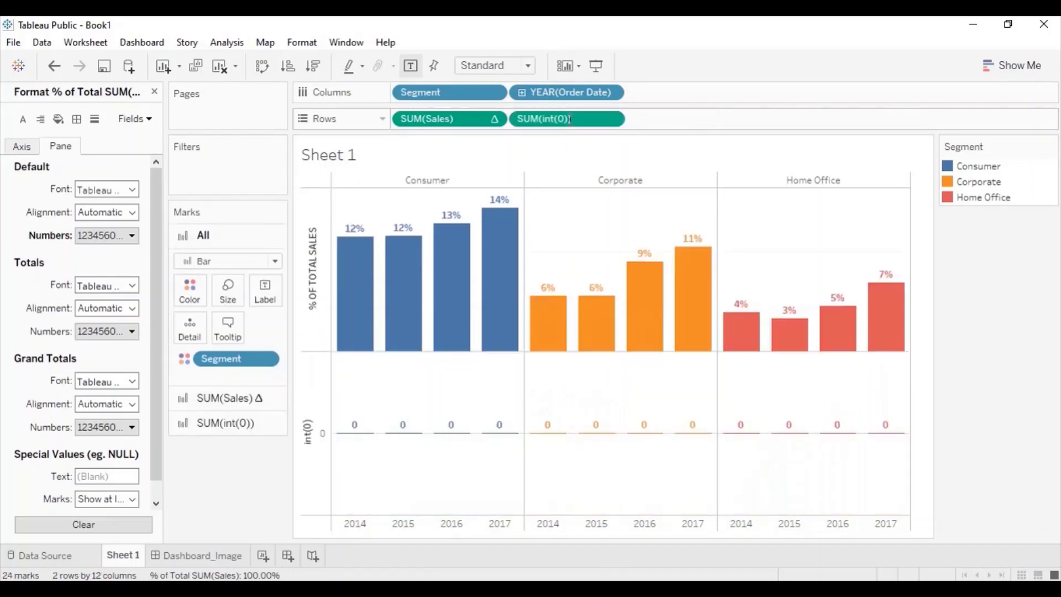
left_click(612, 120)
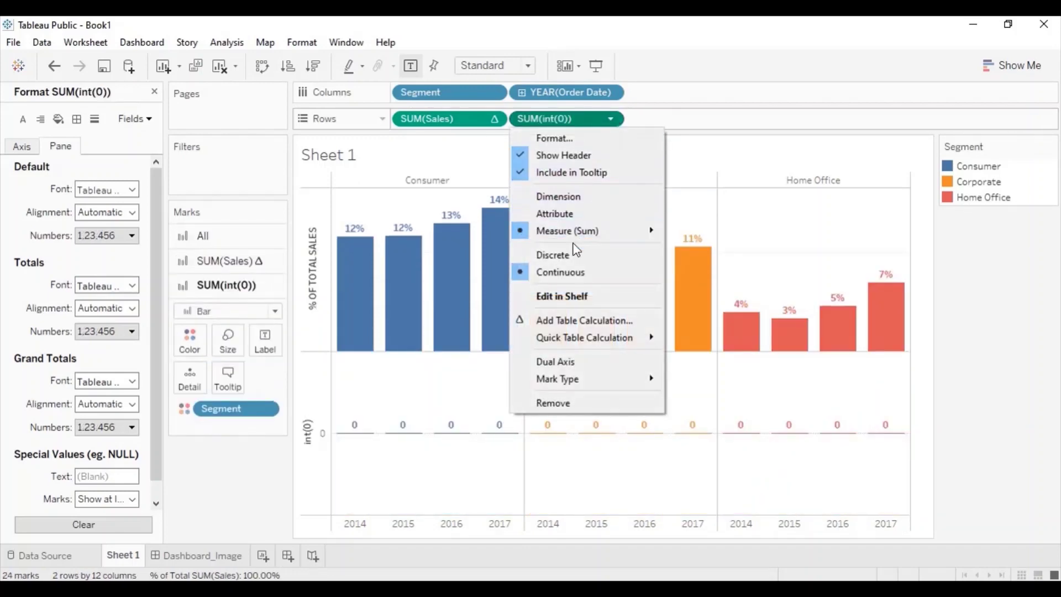
left_click(562, 363)
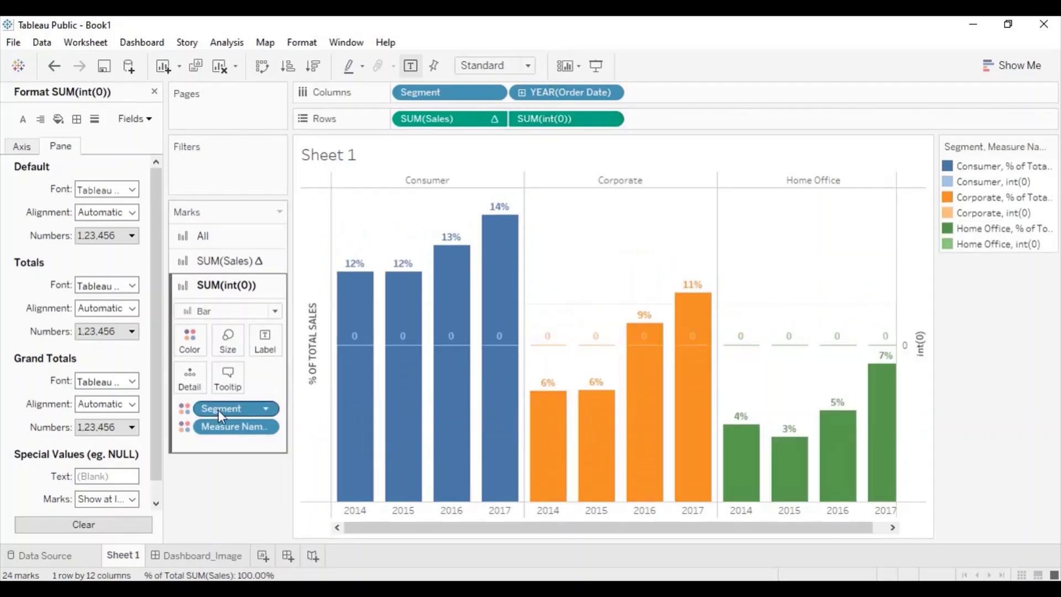
- Remove Measure Names and Segment from the SUM(int(0)) marks and return to the list of data fields
left_click_drag(220, 434, 210, 502)
left_click_drag(213, 414, 210, 486)
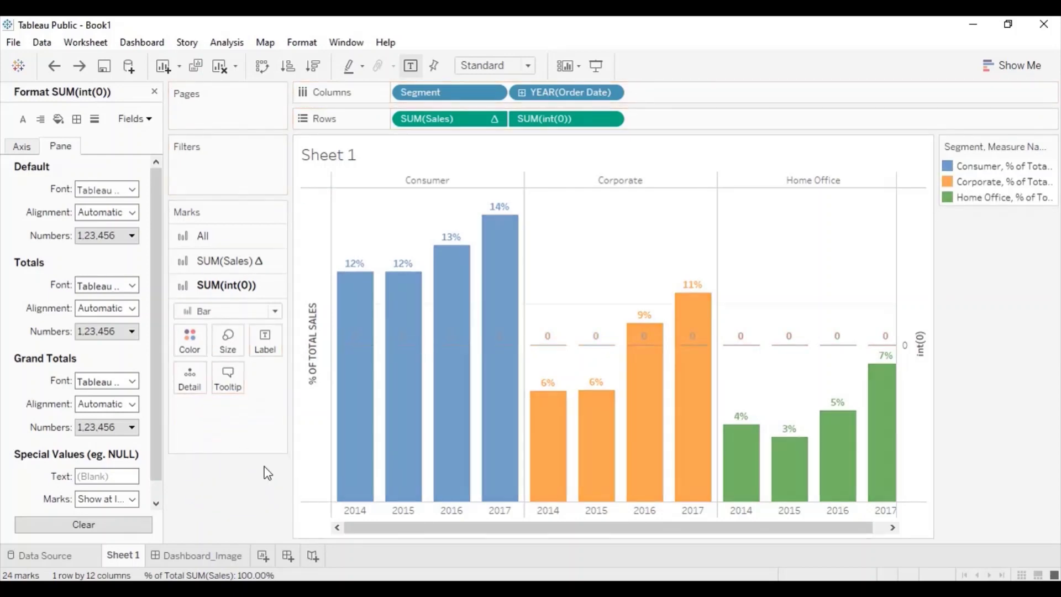
mouse_move(343, 474)
left_click(155, 91)
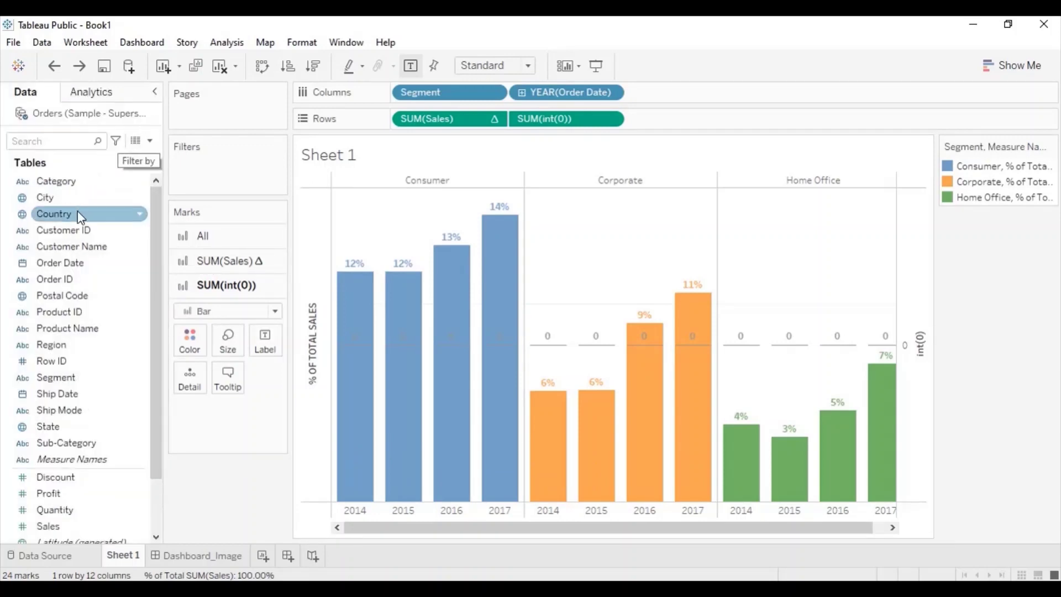
- Label the SUM(int(0)) marks with the year of Order Date and synchronize the int(0) axis with the sales axis
left_click_drag(60, 262, 260, 343)
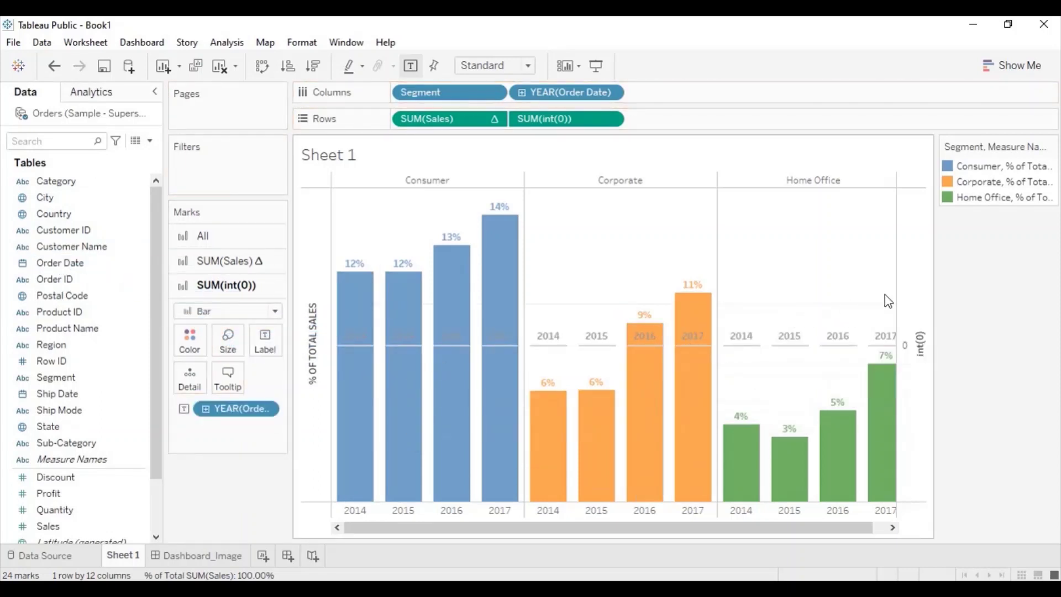
right_click(909, 299)
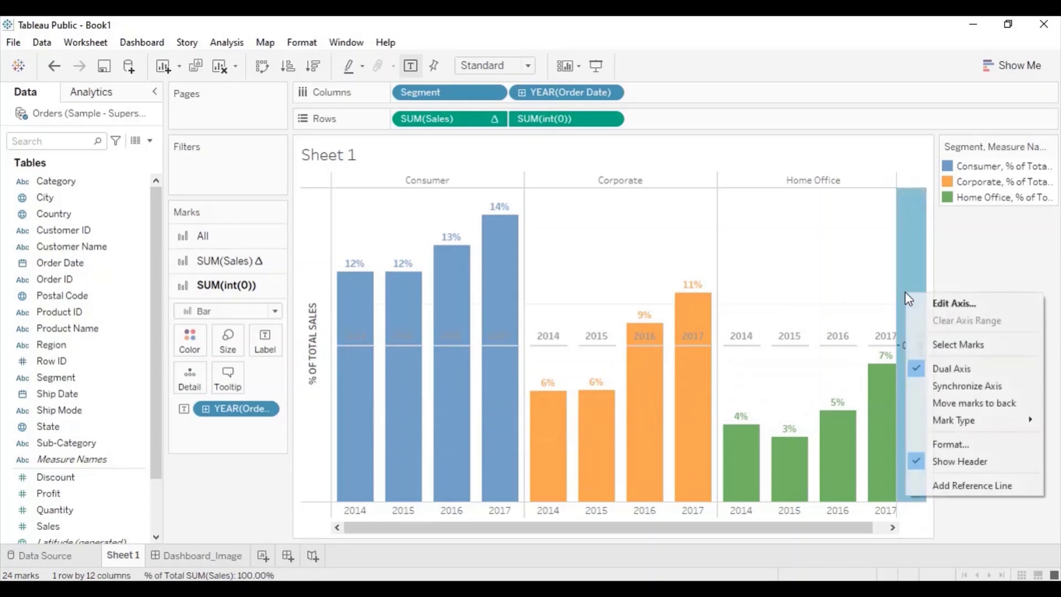
left_click(936, 386)
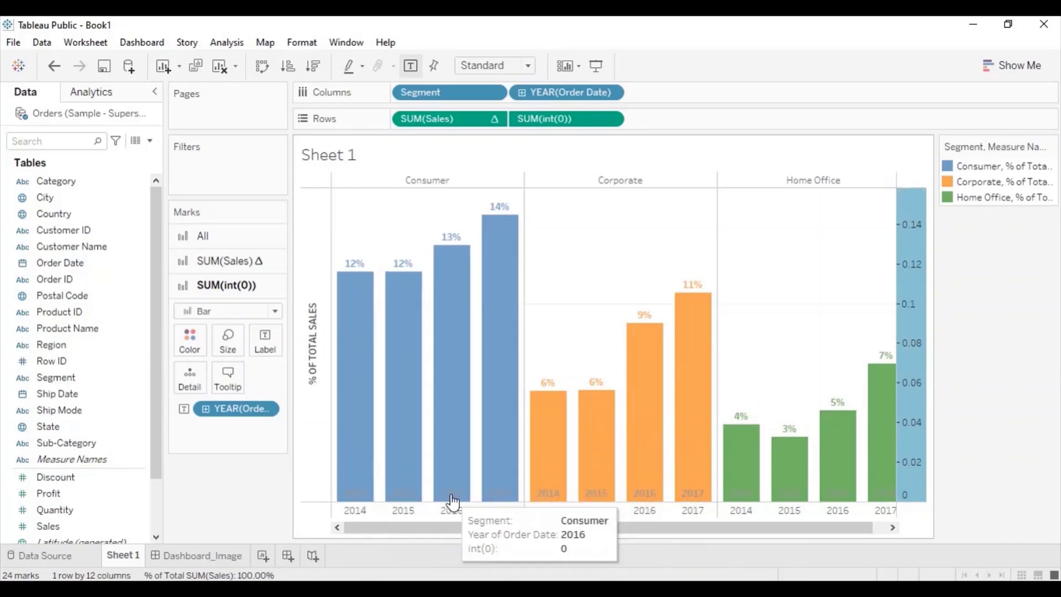
- Set the font colour of the int(0) year labels to white and hide the int(0) axis header
left_click(265, 340)
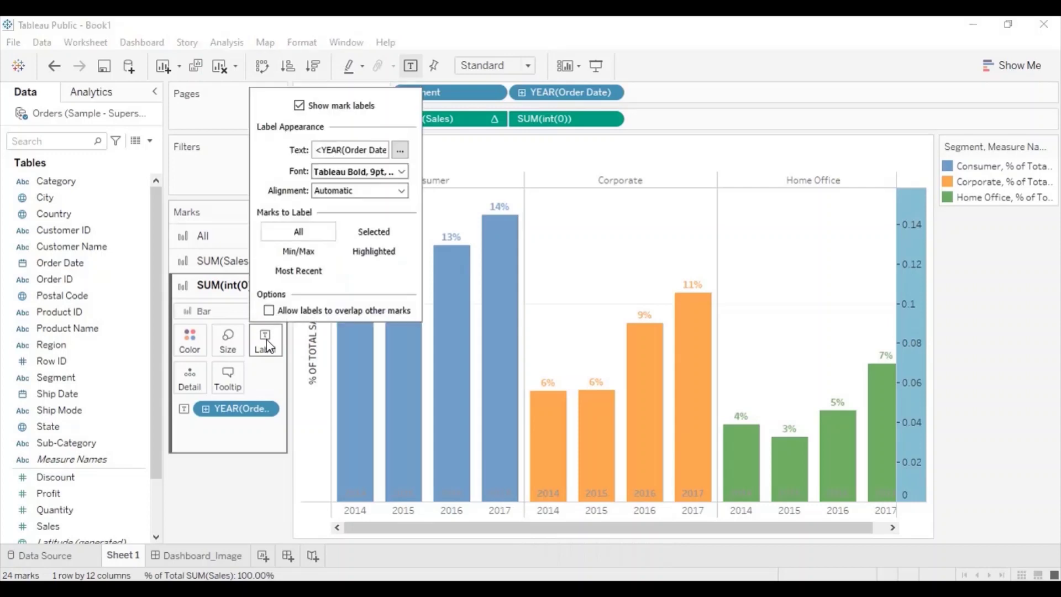
left_click(335, 174)
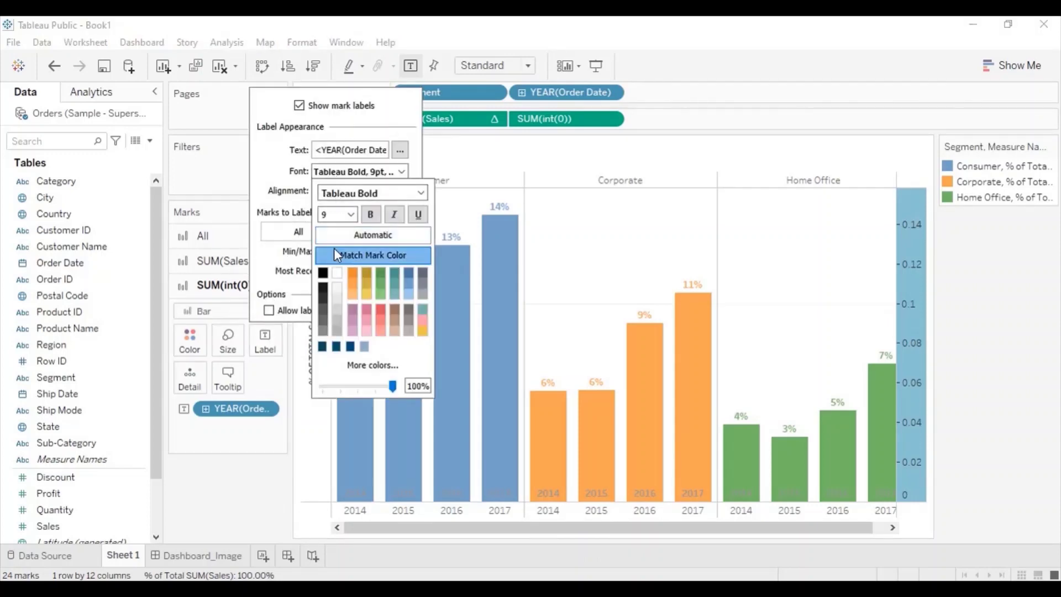
left_click(336, 275)
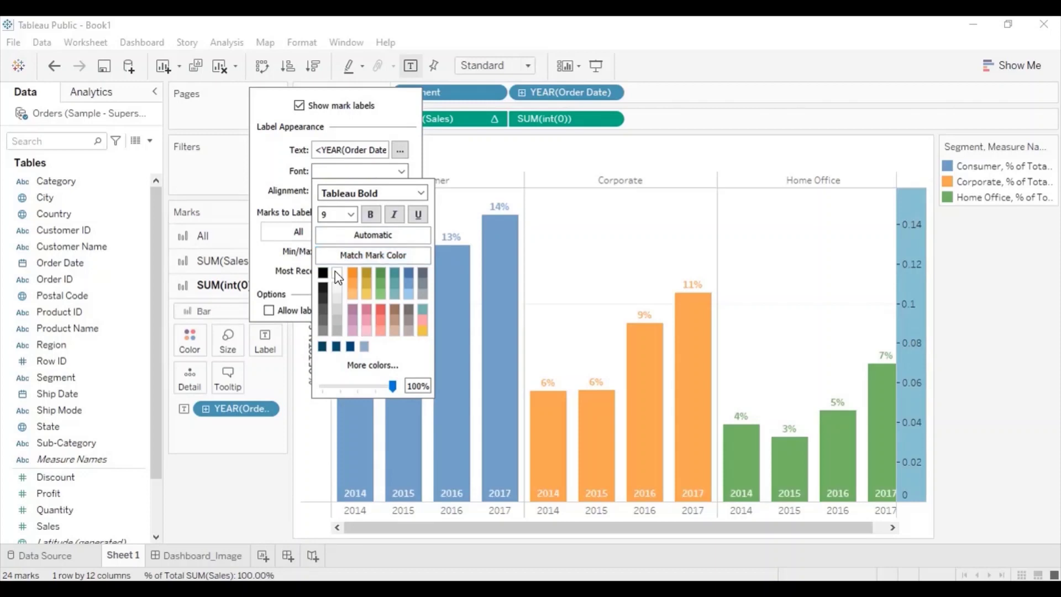
left_click(254, 500)
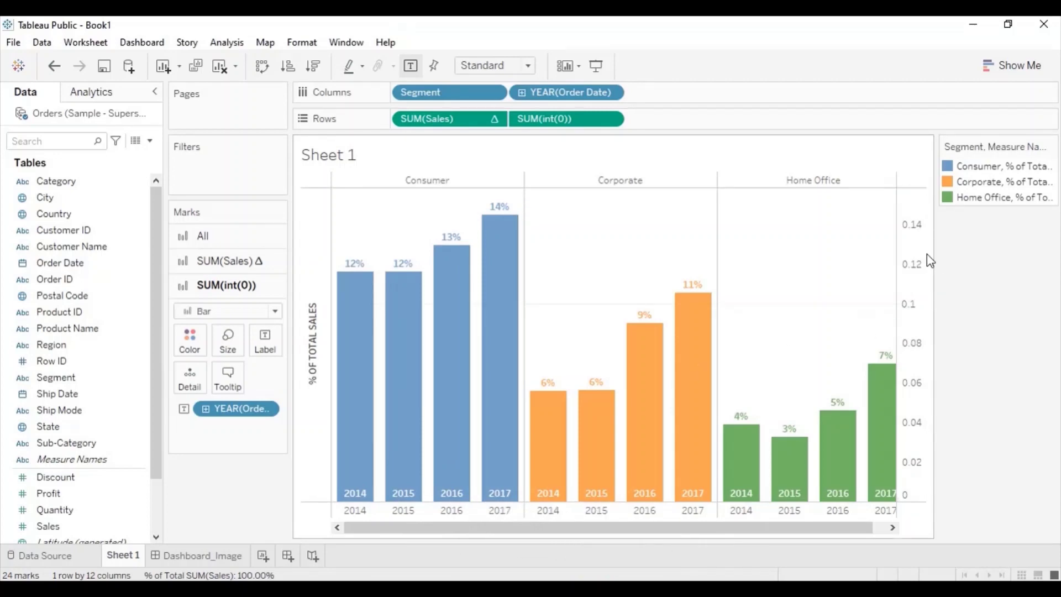
right_click(905, 262)
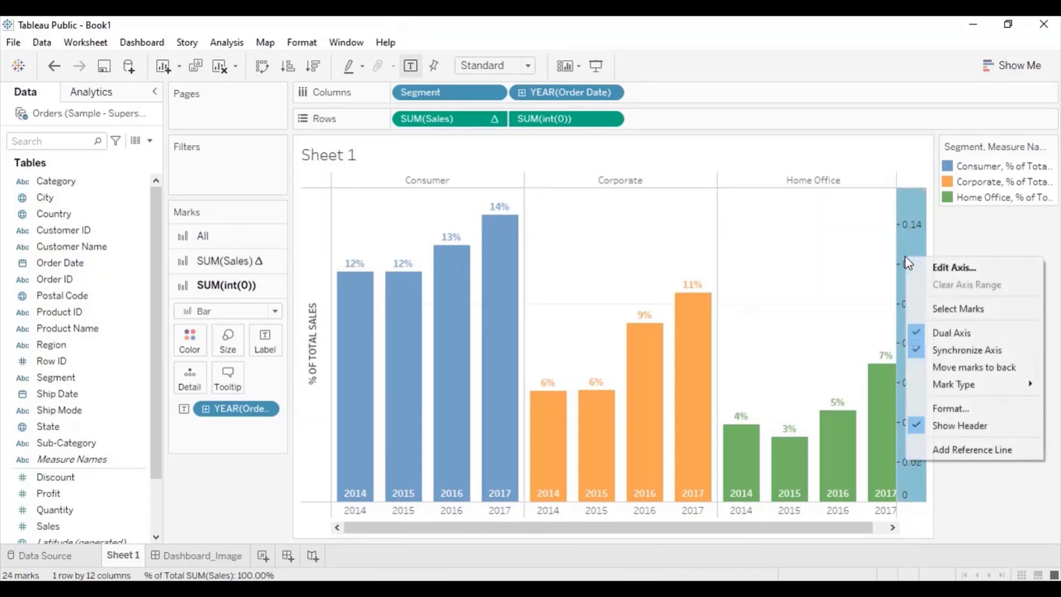
left_click(938, 426)
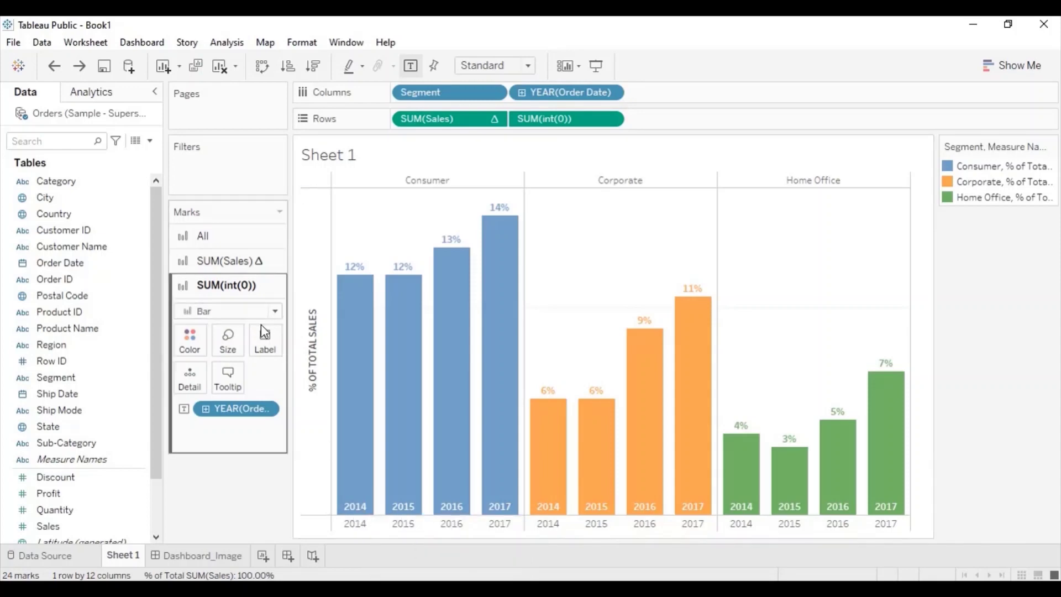
- Try the rotated direction and right and left alignment on the year labels, and settle on horizontally centred with Normal direction
left_click(261, 339)
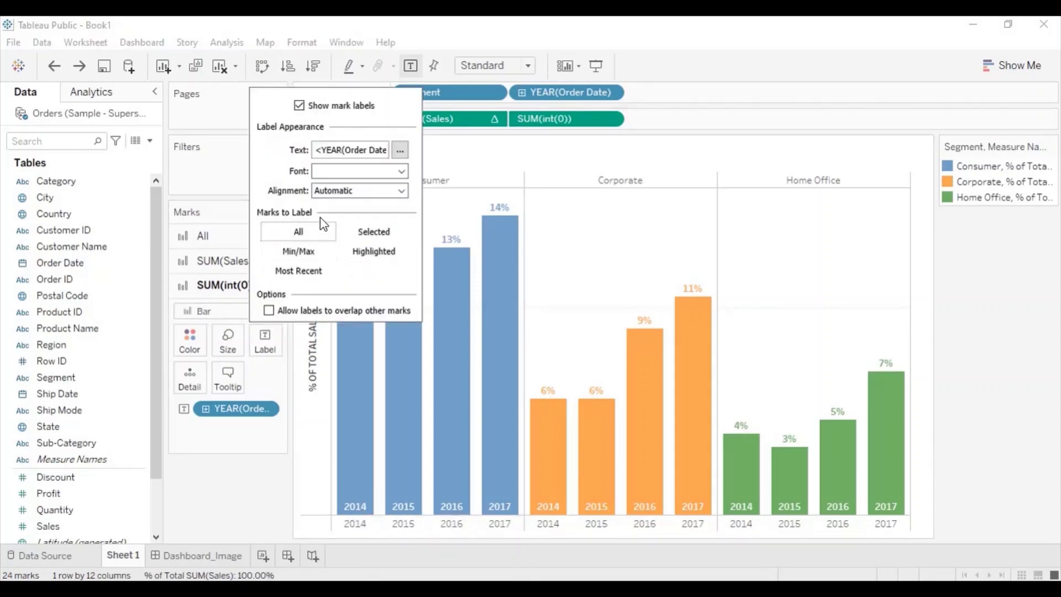
left_click(340, 192)
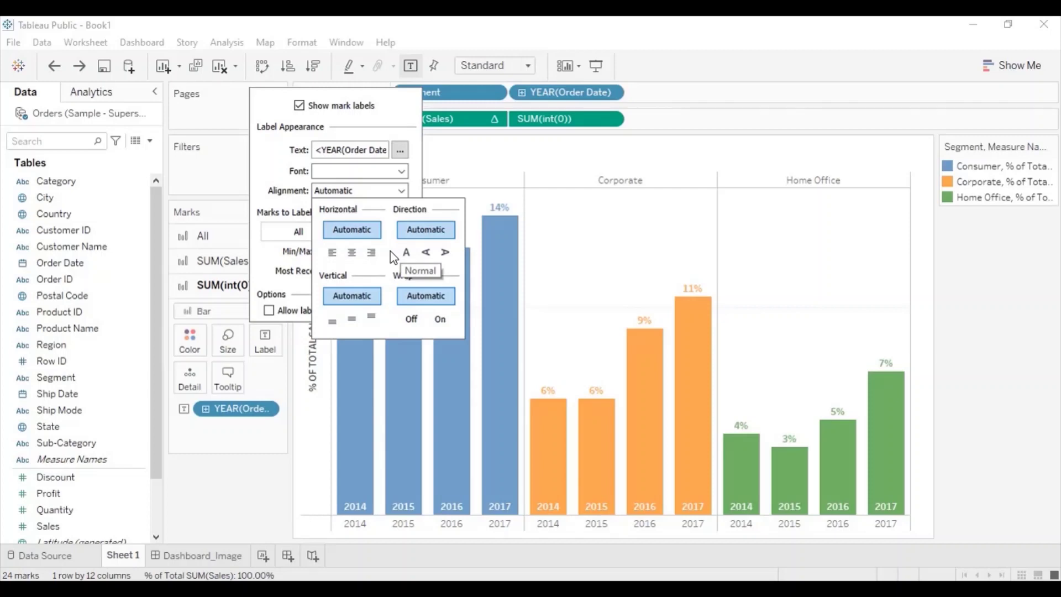
left_click(427, 254)
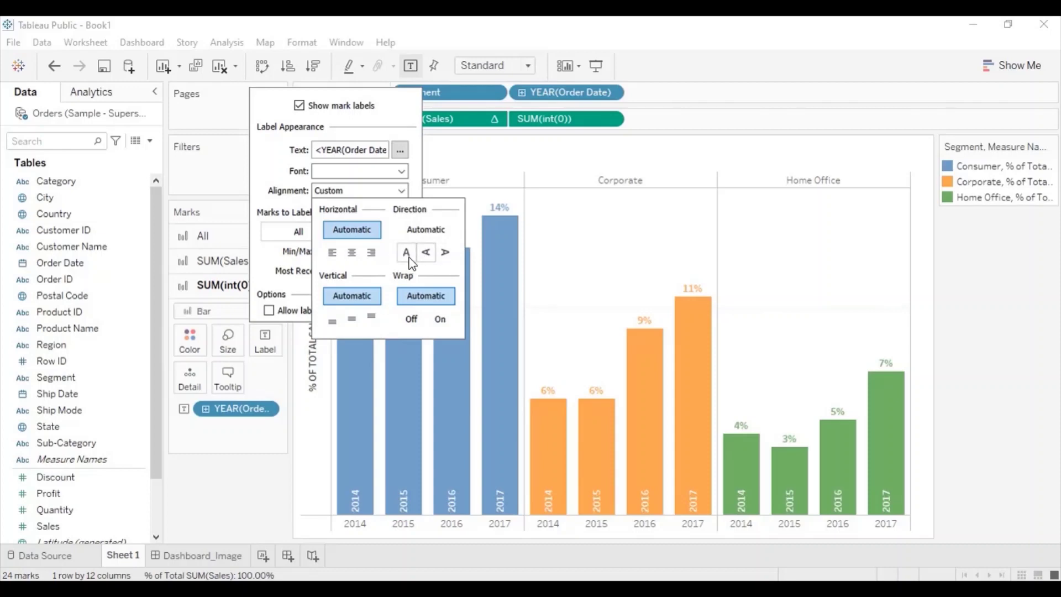
left_click(371, 255)
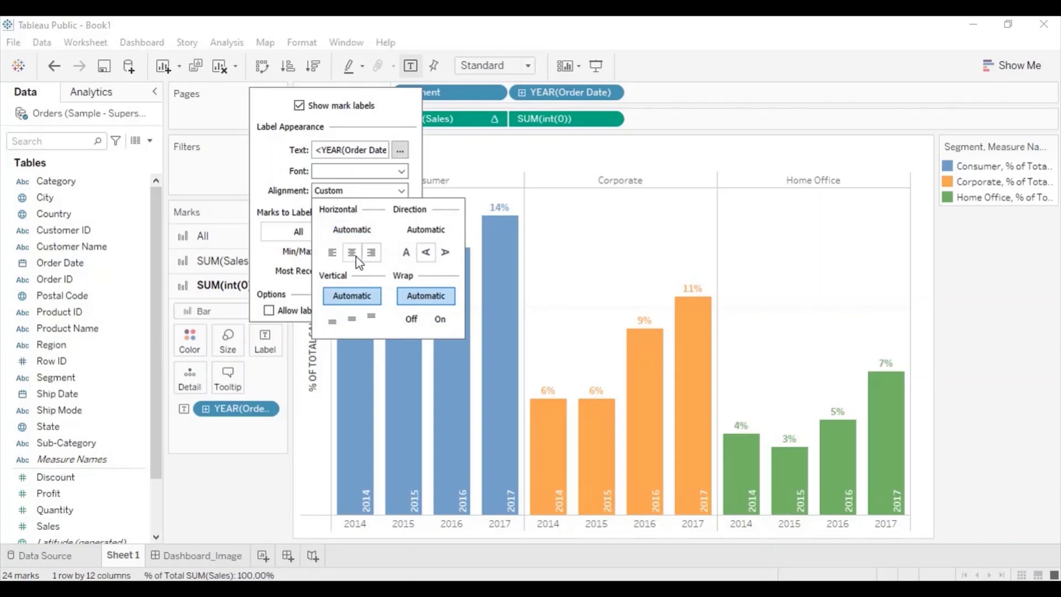
left_click(356, 257)
left_click(334, 255)
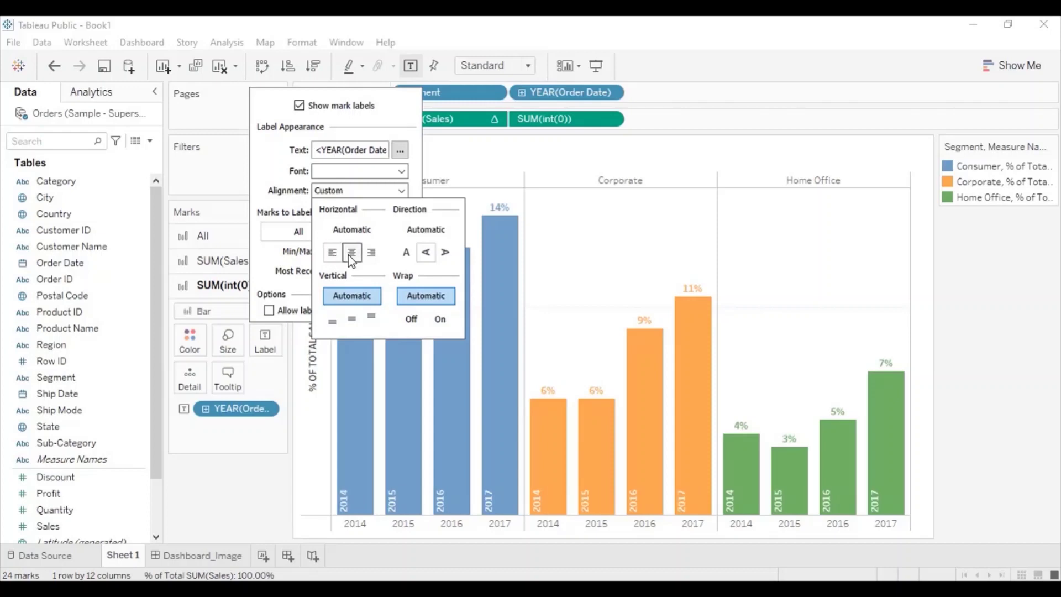
left_click(348, 256)
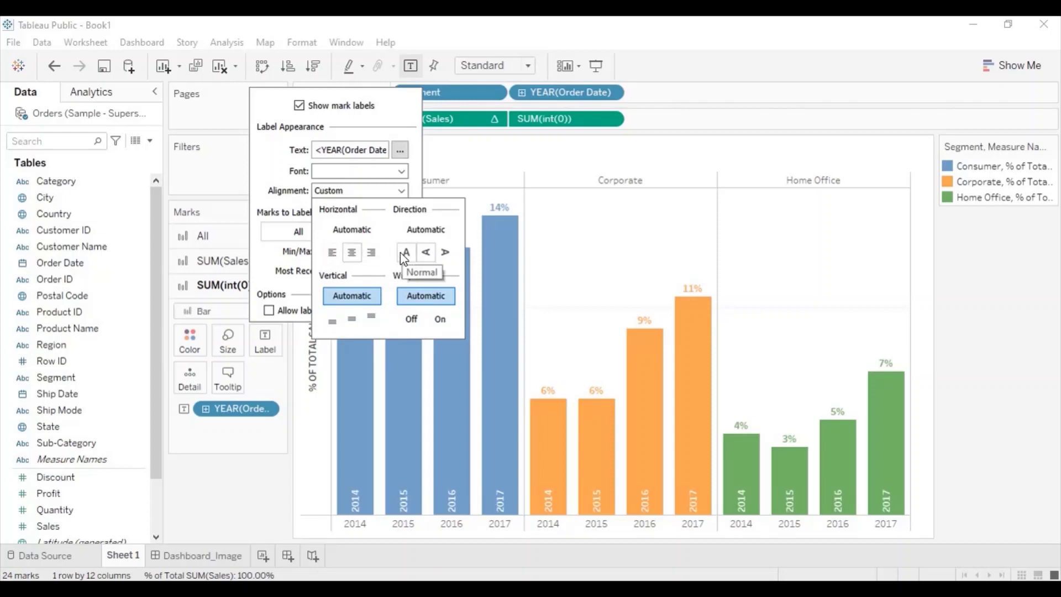
left_click(400, 252)
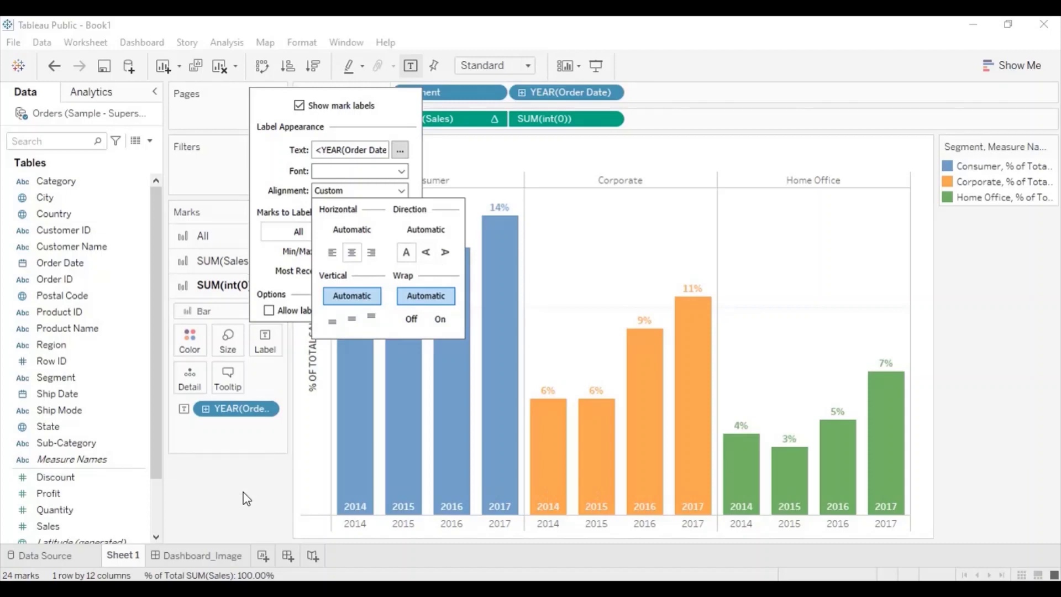
- Remove Measure Names from the SUM(Sales) marks so the bars are coloured by Segment only
left_click(243, 508)
left_click(231, 264)
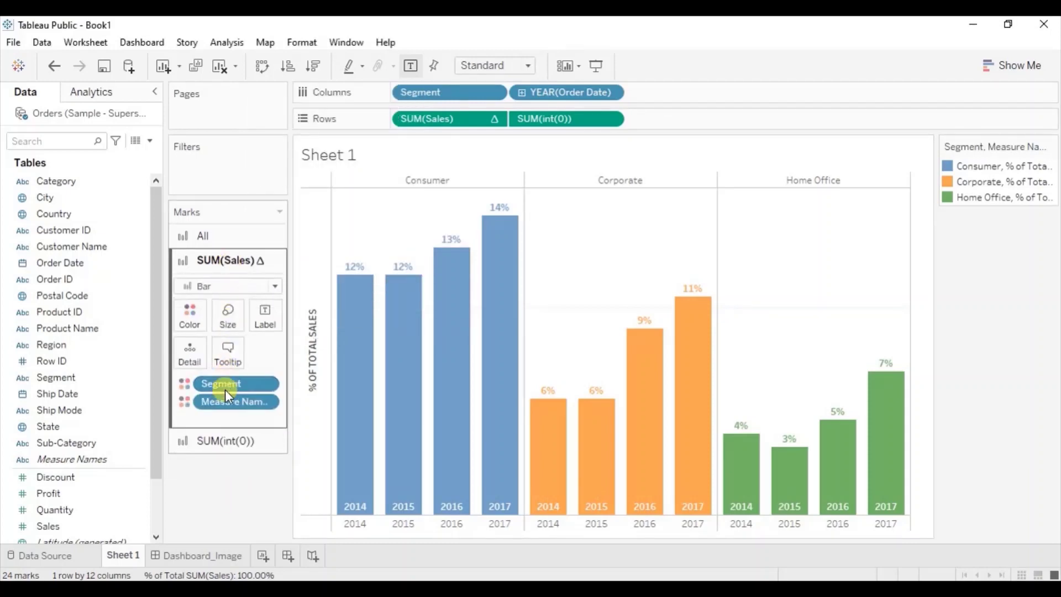
left_click_drag(226, 404, 217, 502)
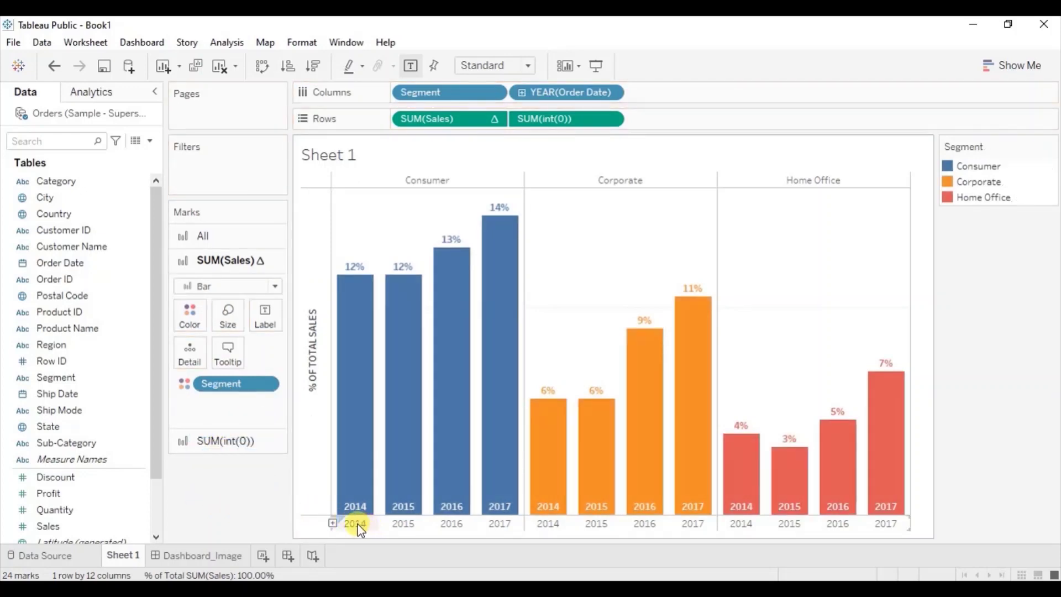
- Hide the order year header beneath the bars and clear the selection
right_click(360, 528)
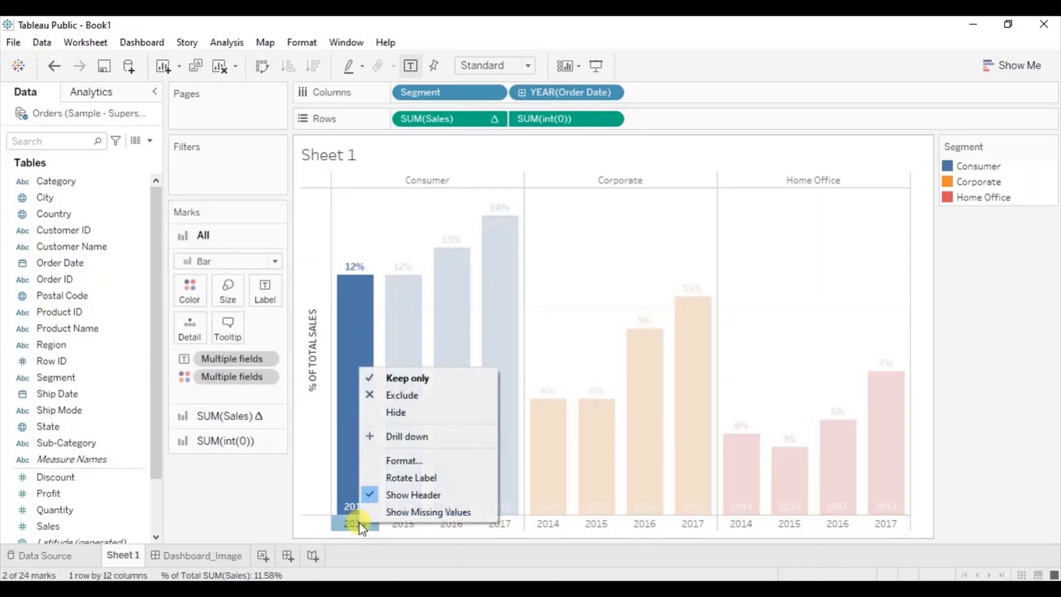
left_click(389, 494)
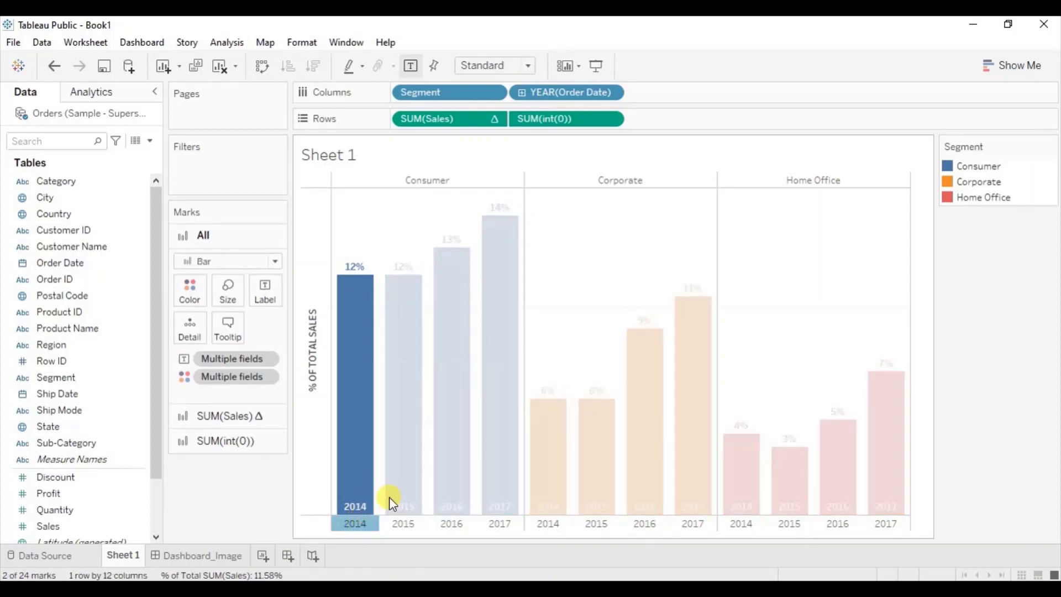
key("Escape")
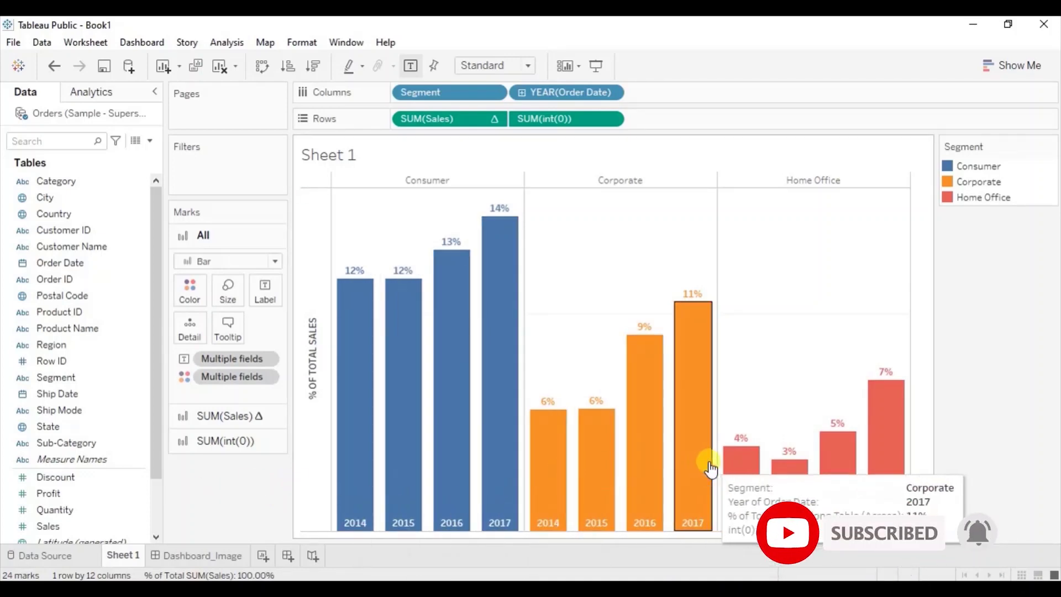
- Check the reference chart in Dashboard_Image, and add all subtotals to the chart in Sheet 1
left_click(212, 556)
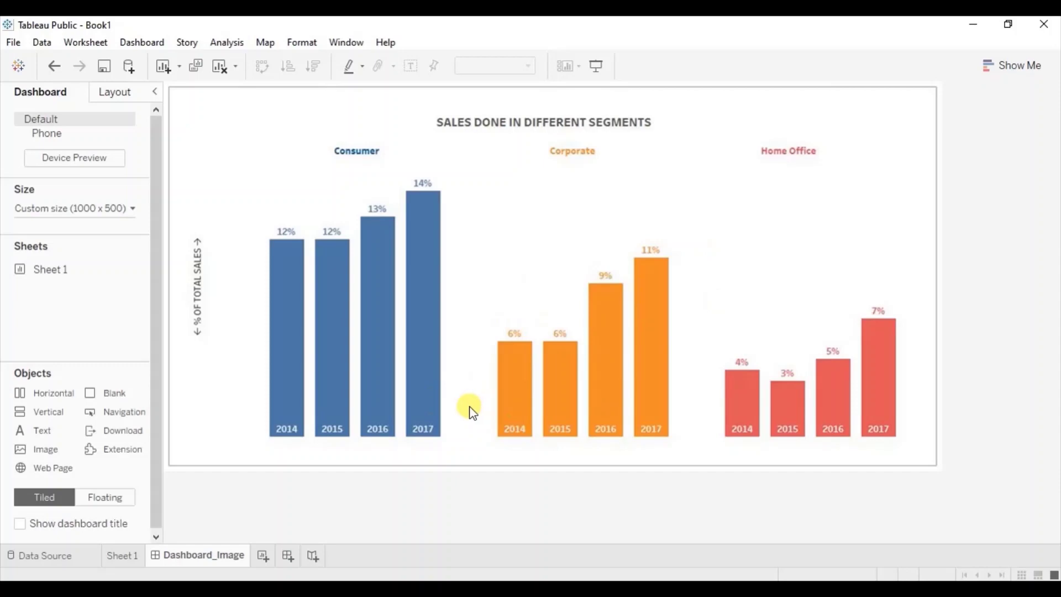
left_click(123, 556)
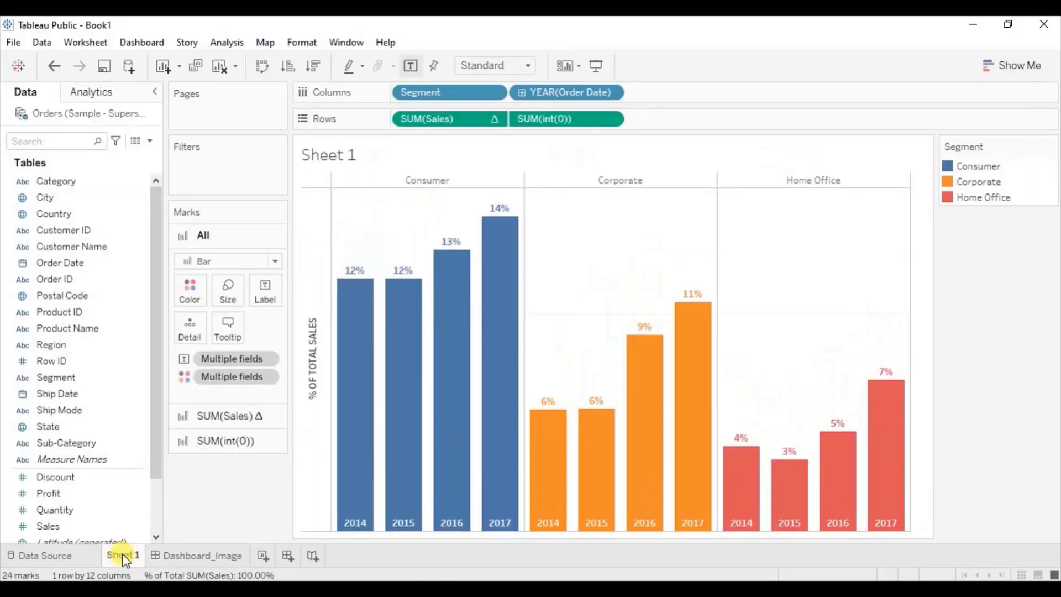
left_click(226, 45)
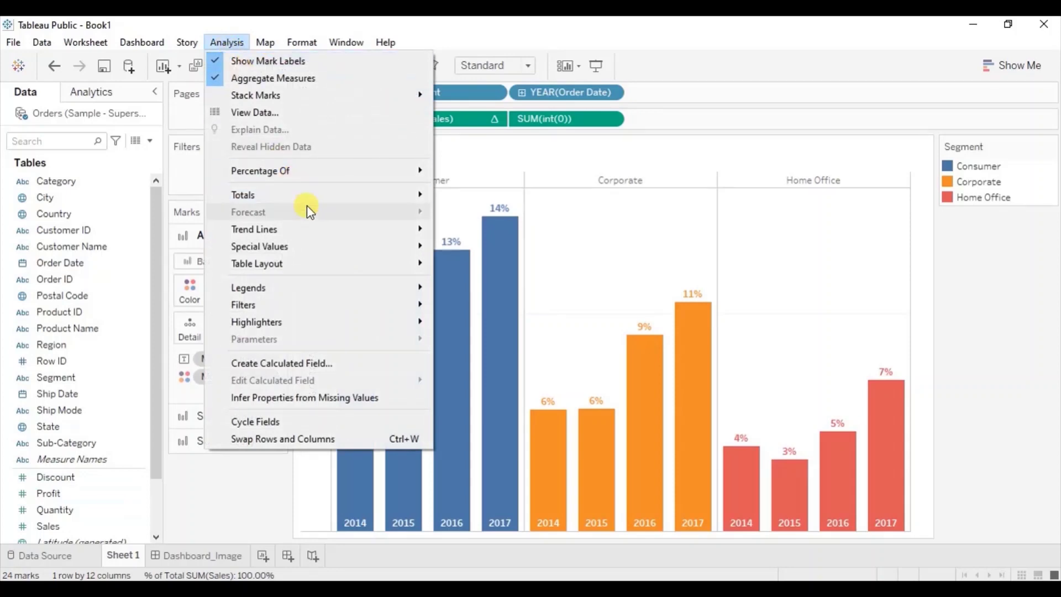
mouse_move(336, 199)
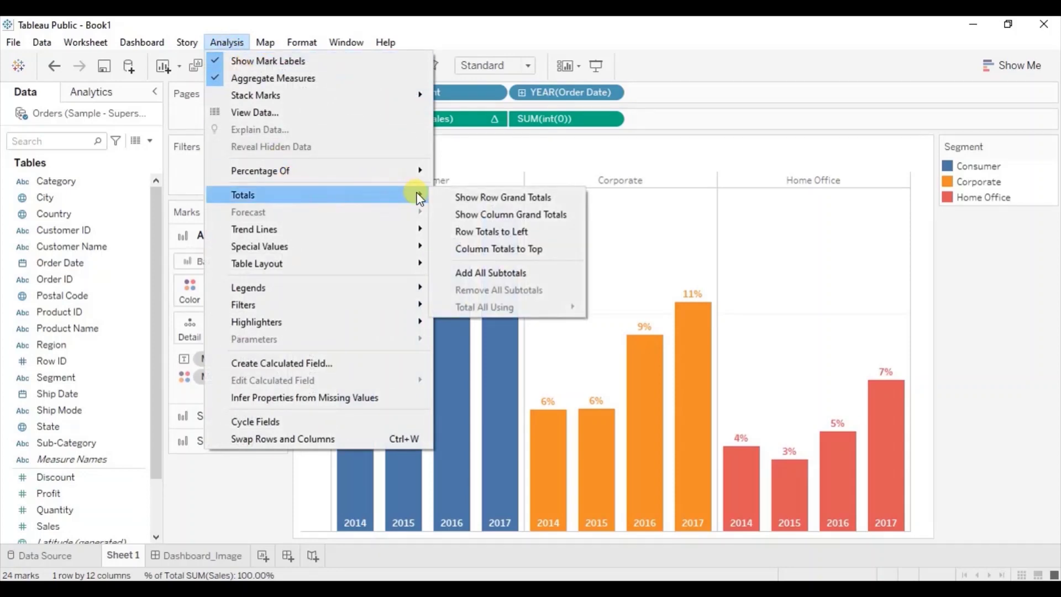
left_click(487, 272)
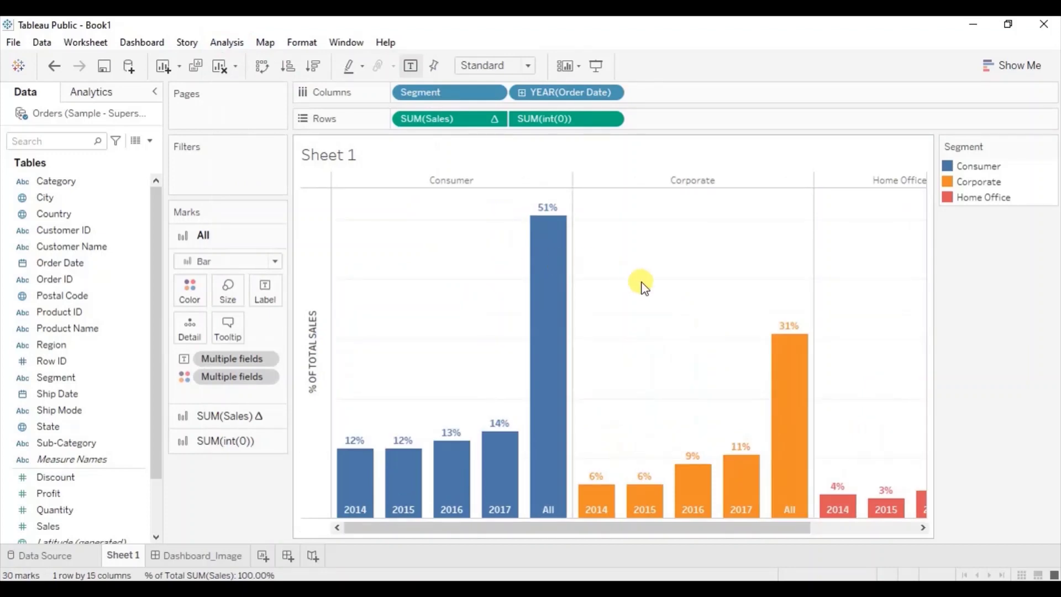
- Hide the subtotal bars while keeping their spacing between segments, and fit the chart to Entire View
left_click(546, 246)
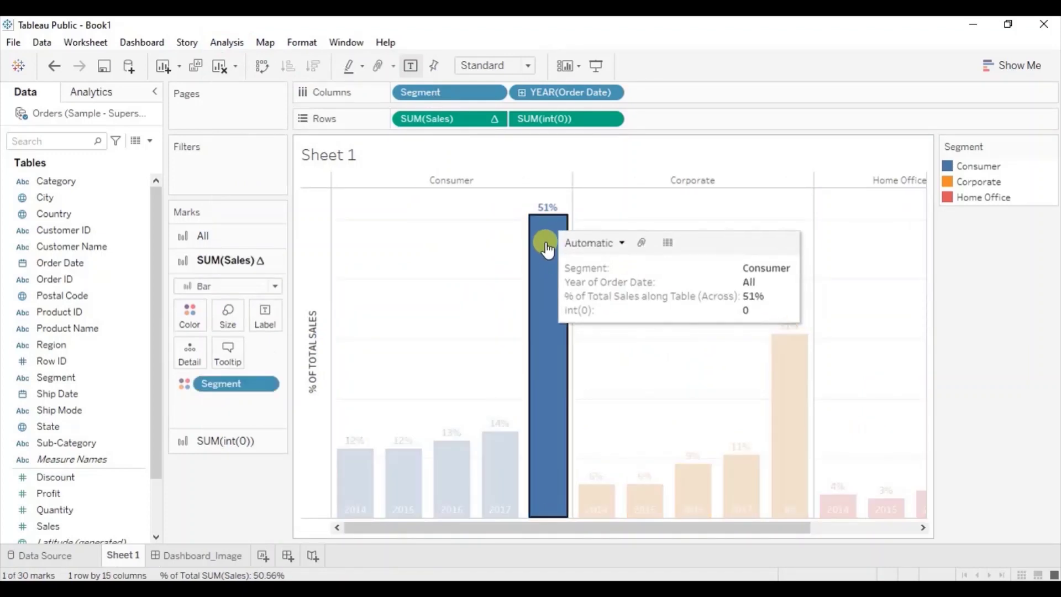
left_click(621, 243)
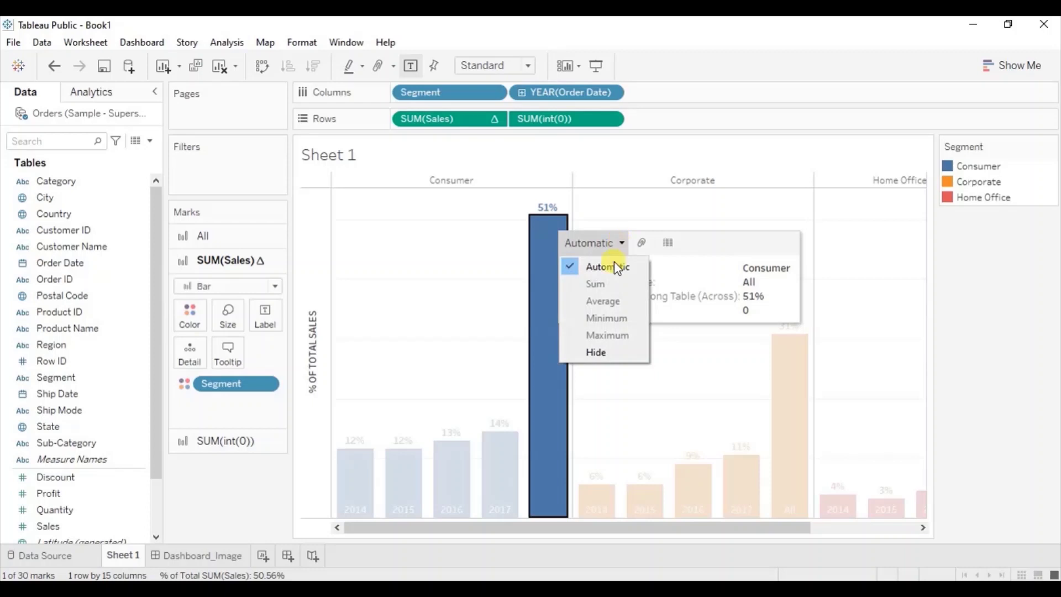
left_click(605, 352)
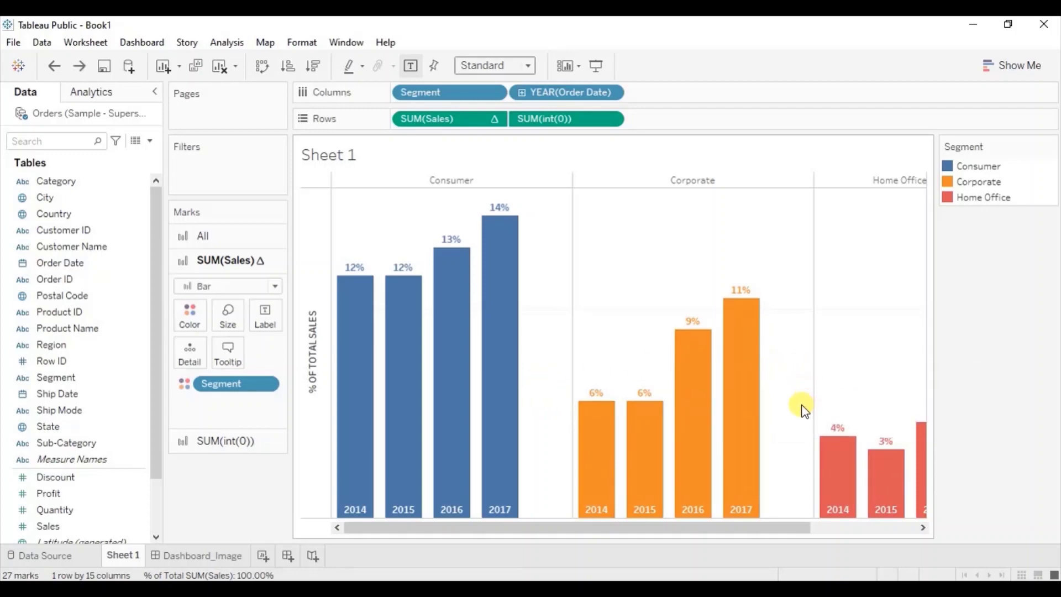
left_click(528, 65)
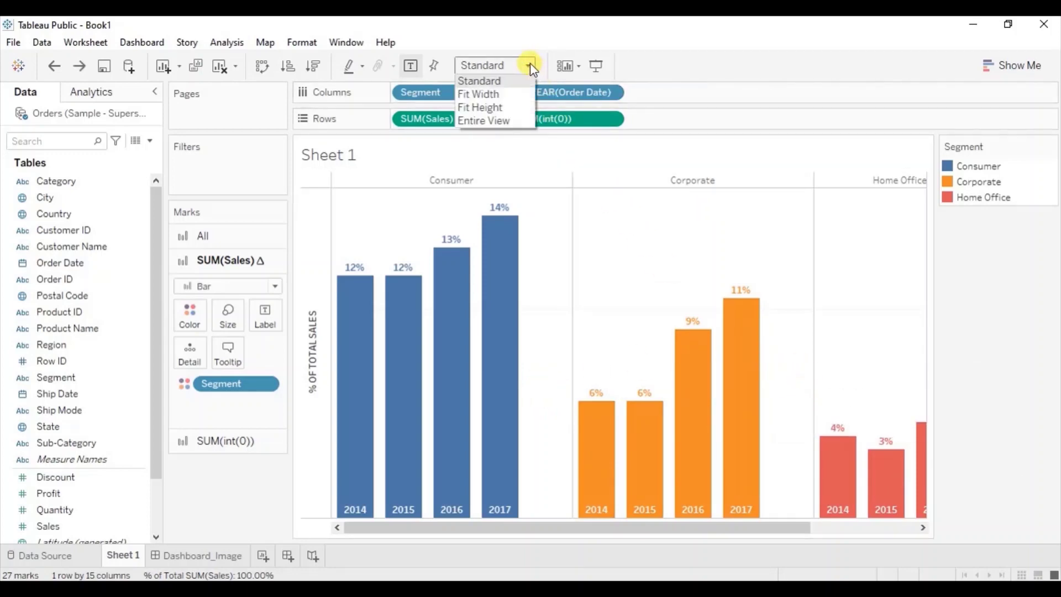
left_click(497, 117)
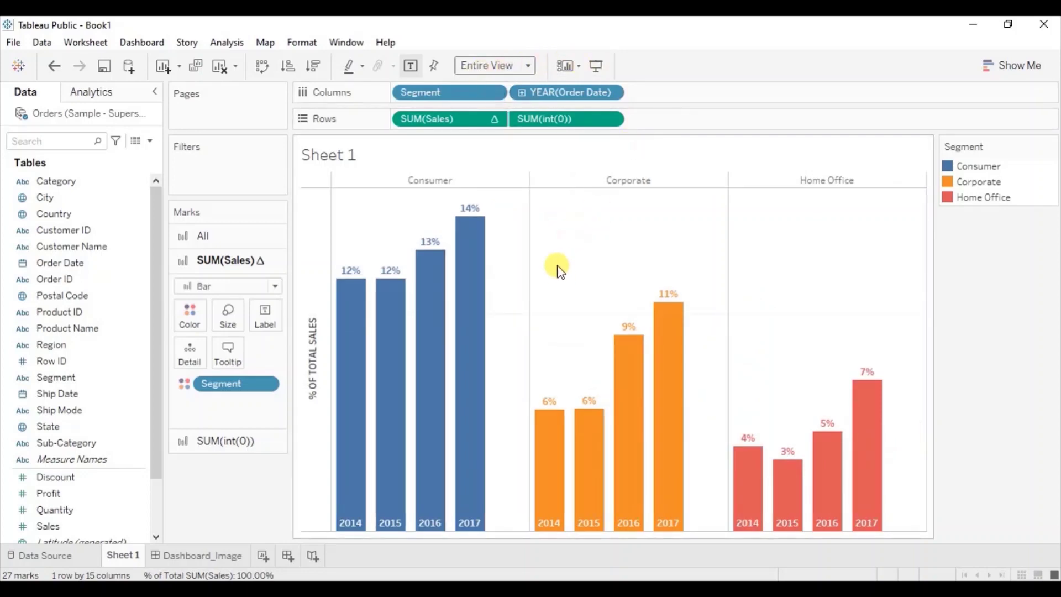
- Set the pane borders of both the row divider and the column divider to None for the sheet
right_click(569, 235)
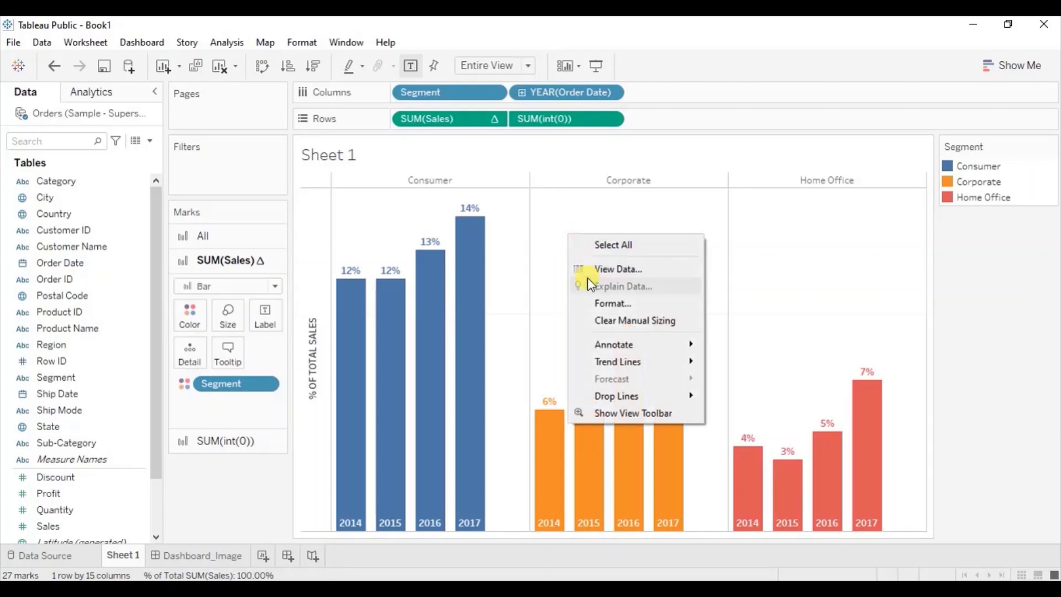
left_click(595, 304)
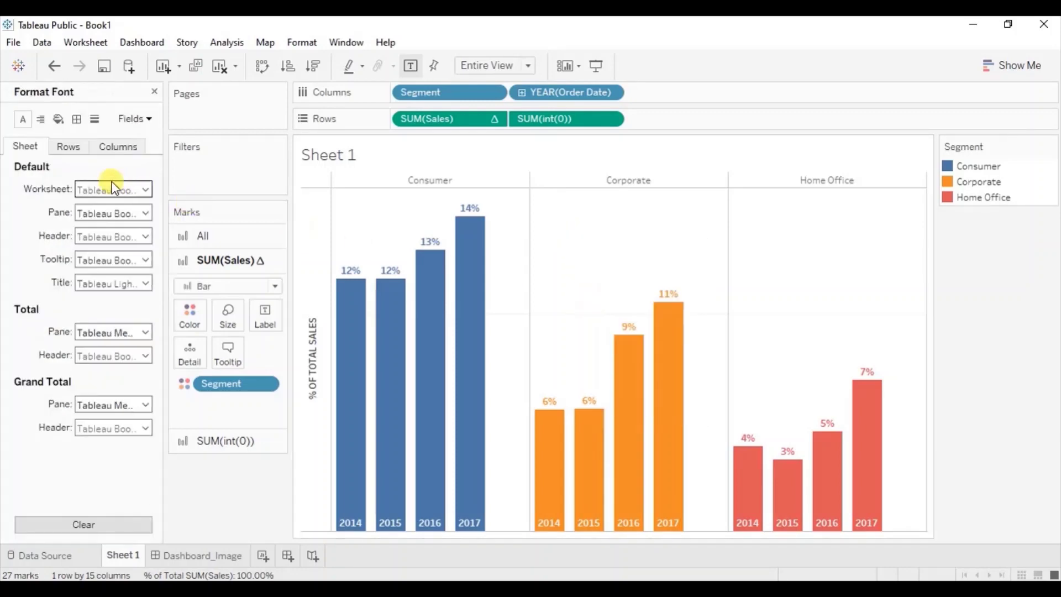
left_click(78, 119)
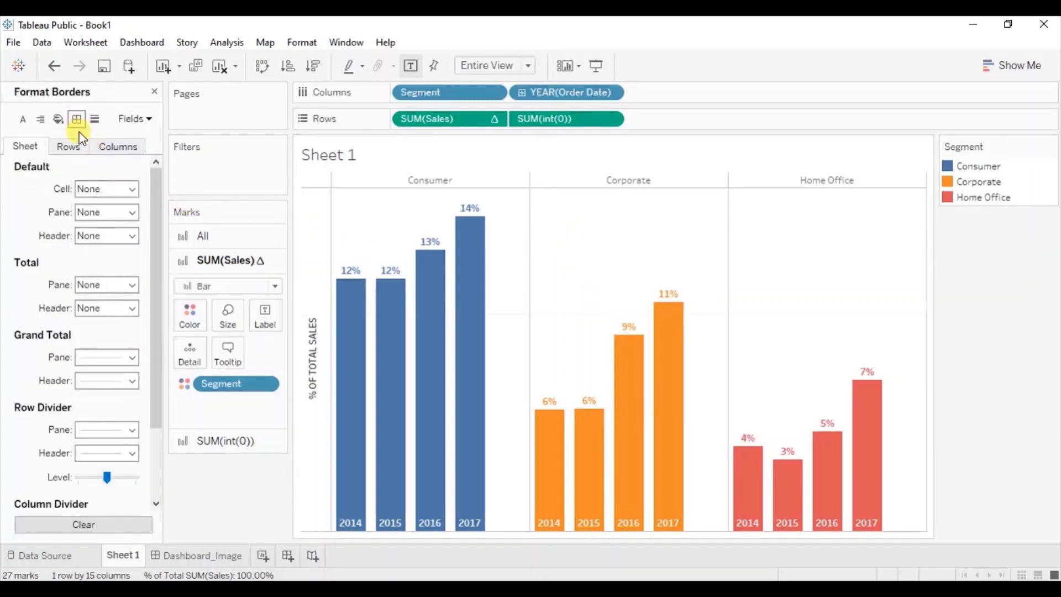
left_click(88, 435)
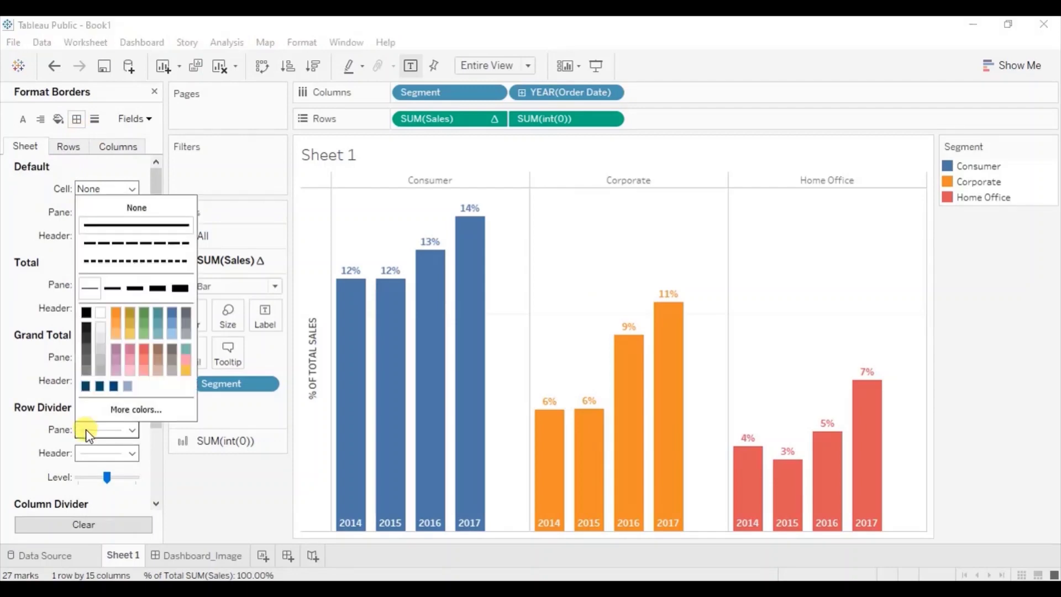
left_click(111, 209)
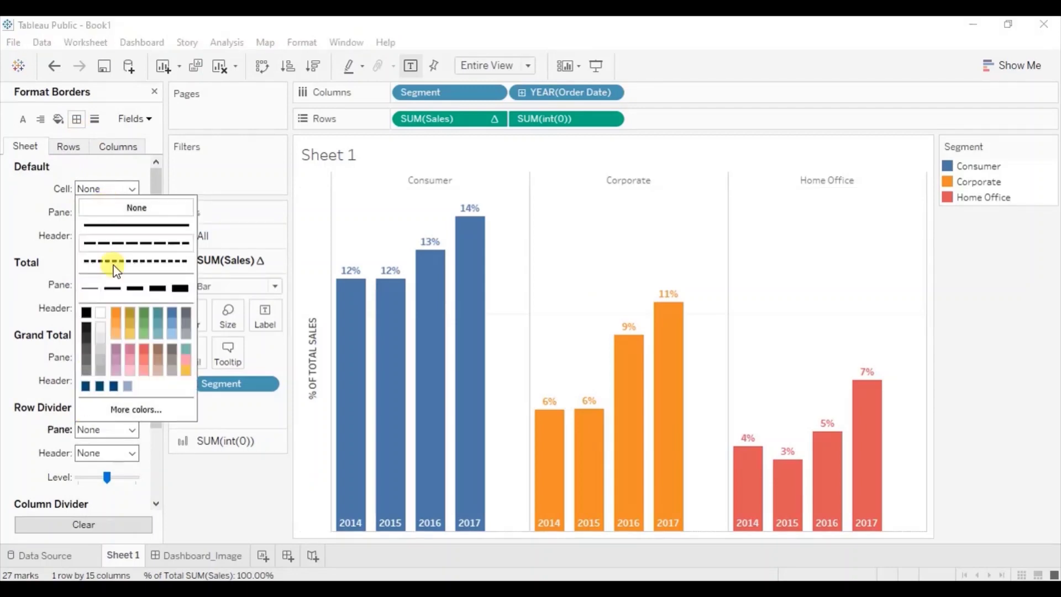
left_click(152, 448)
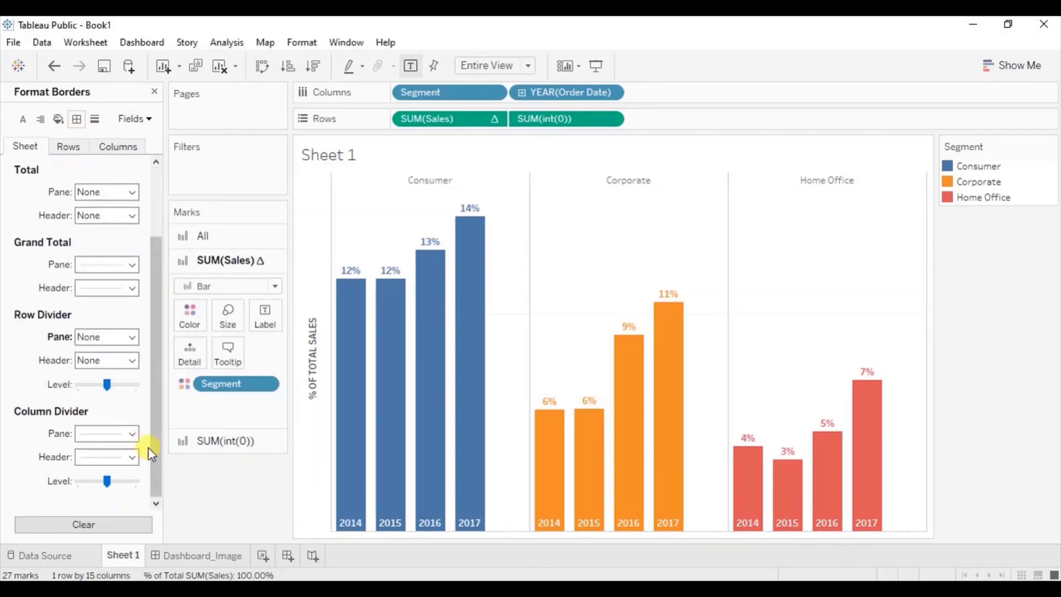
left_click(97, 433)
left_click(111, 213)
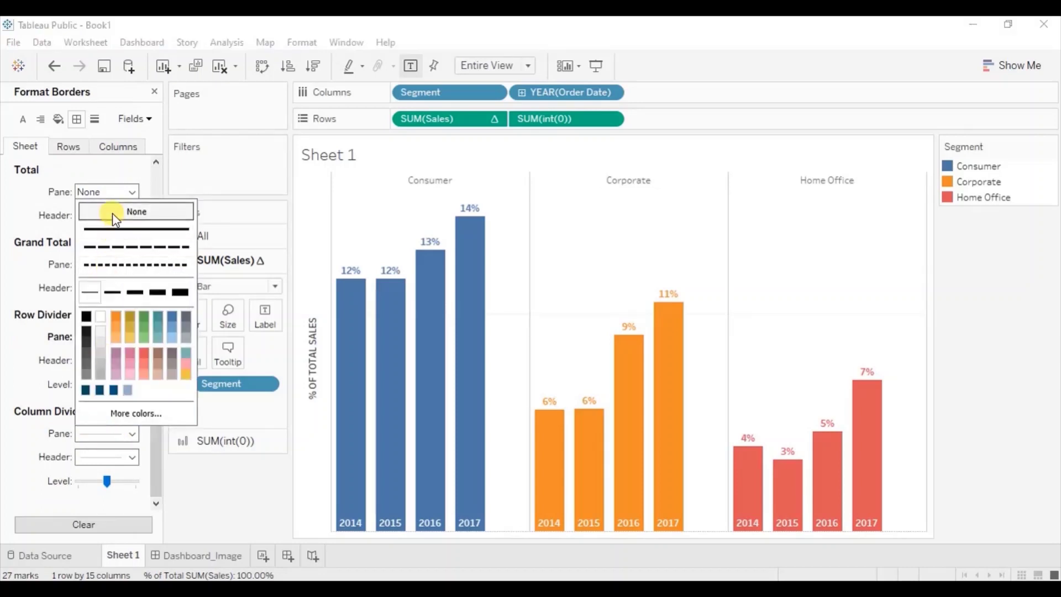
- Set the grid lines and zero lines for rows to None
left_click(96, 119)
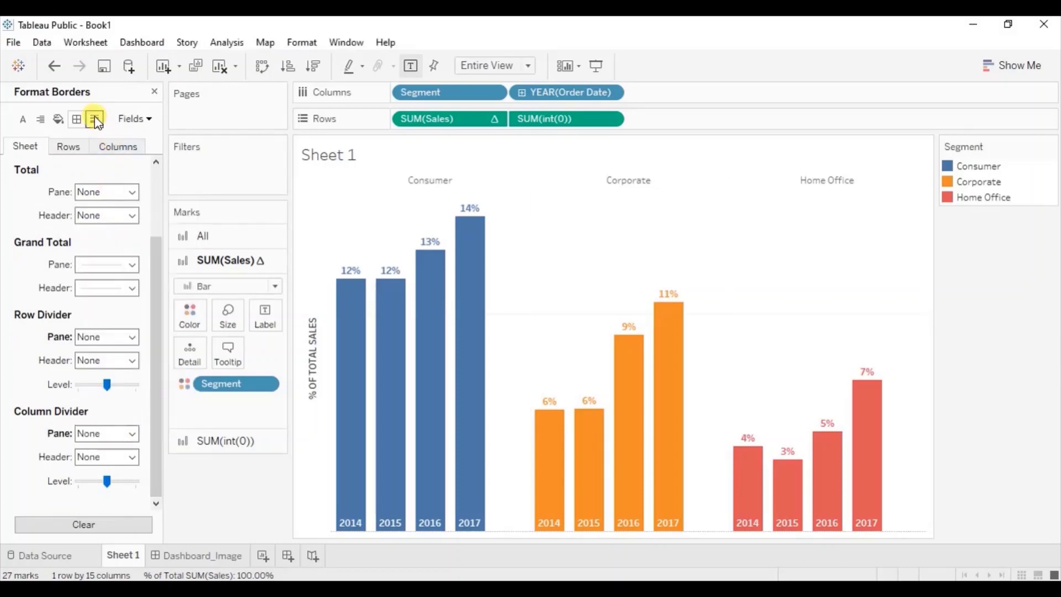
left_click(72, 147)
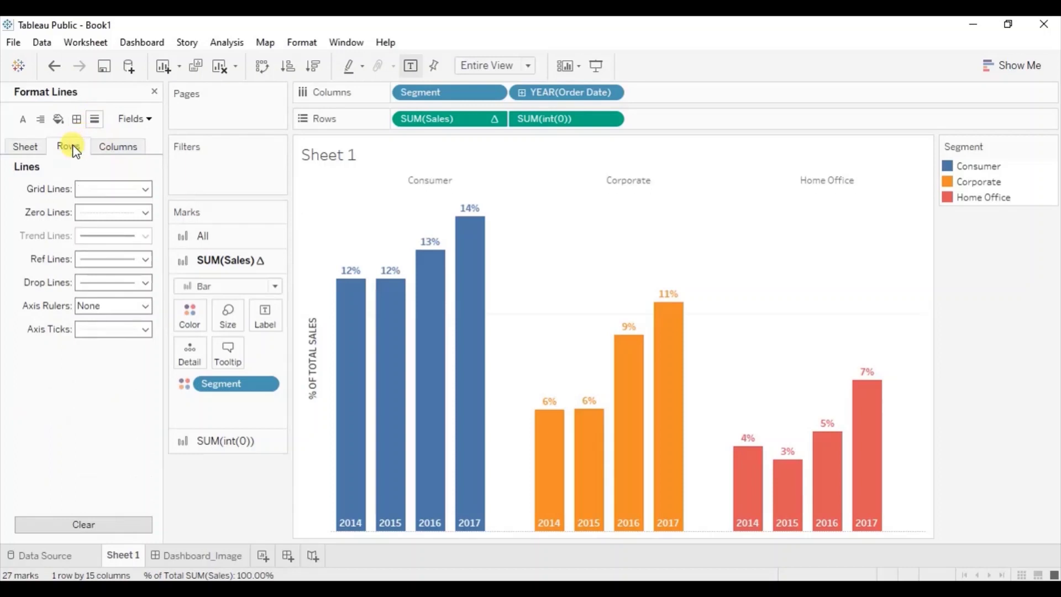
left_click(98, 191)
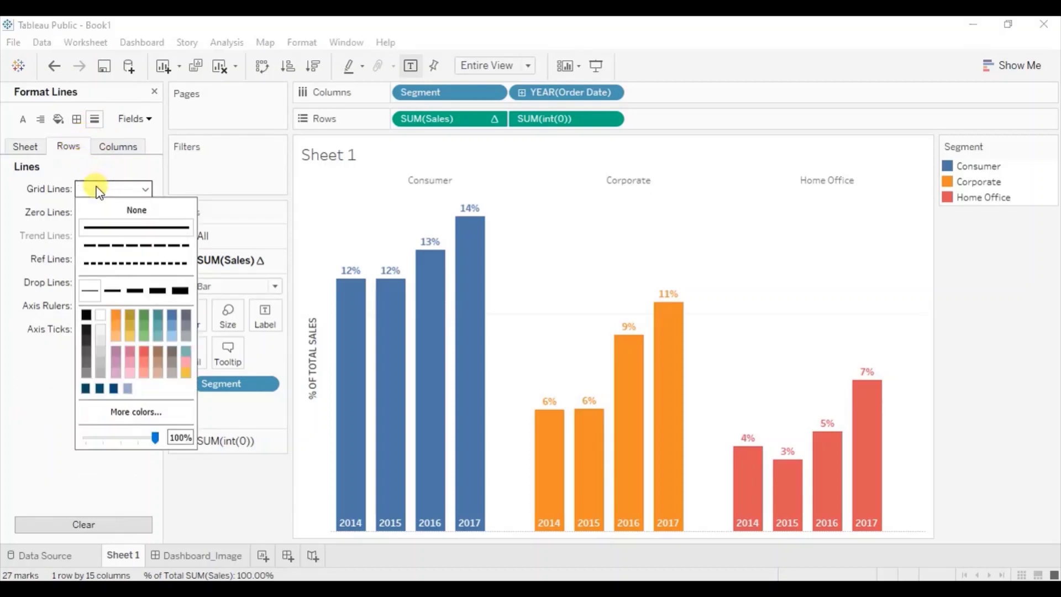
left_click(108, 212)
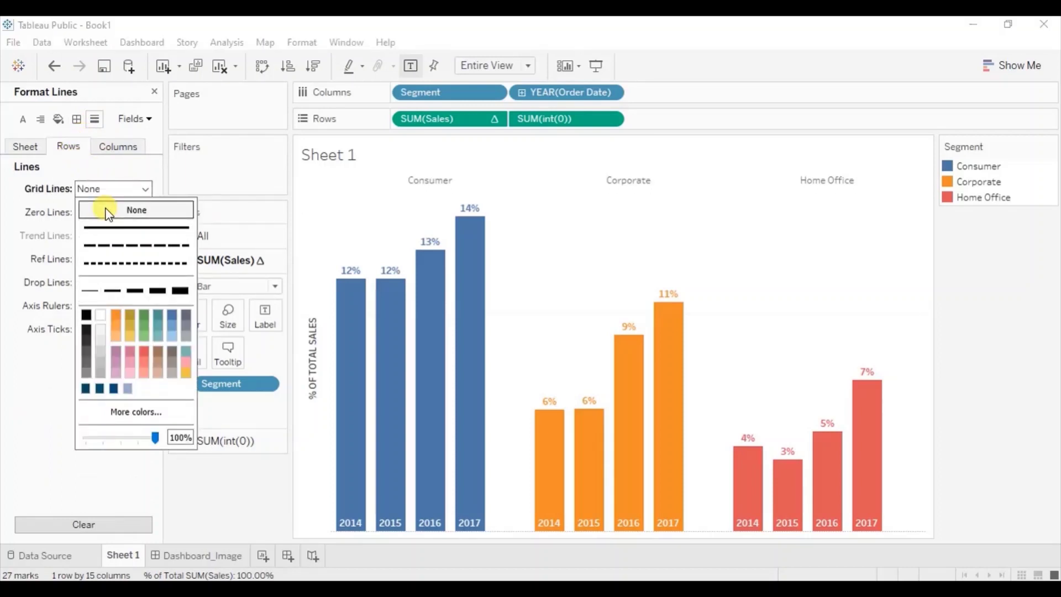
left_click(51, 223)
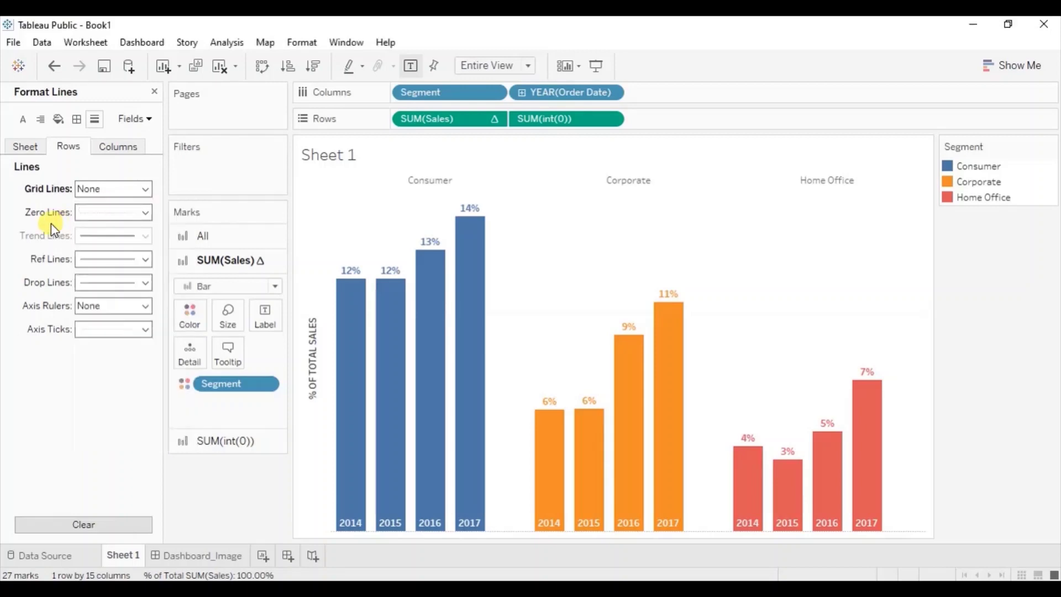
left_click(93, 216)
left_click(101, 238)
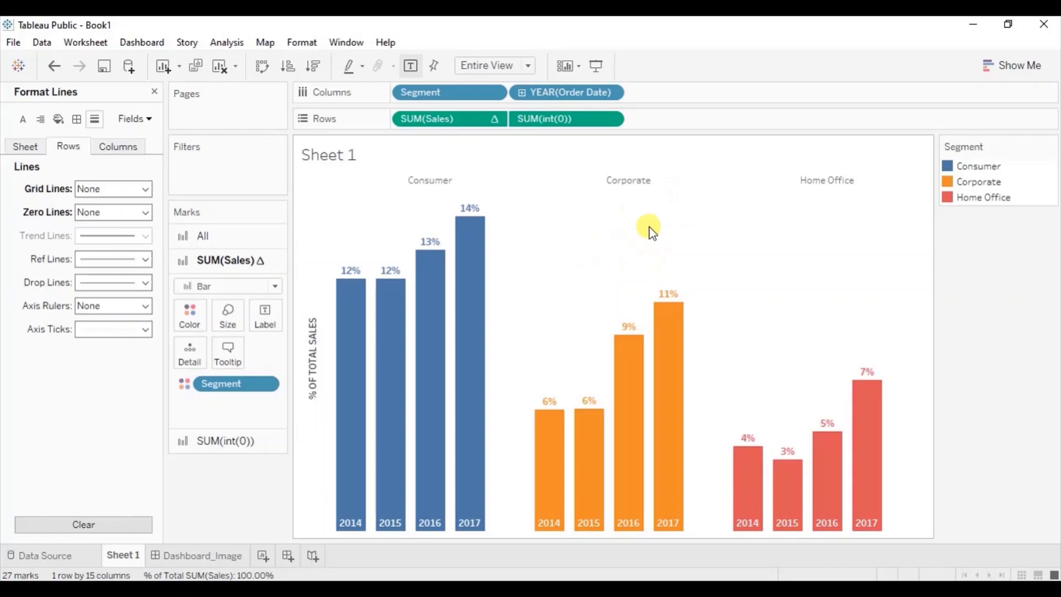
- Format the Segment header font as Tableau Bold, size 10
right_click(454, 185)
left_click(476, 250)
left_click(115, 191)
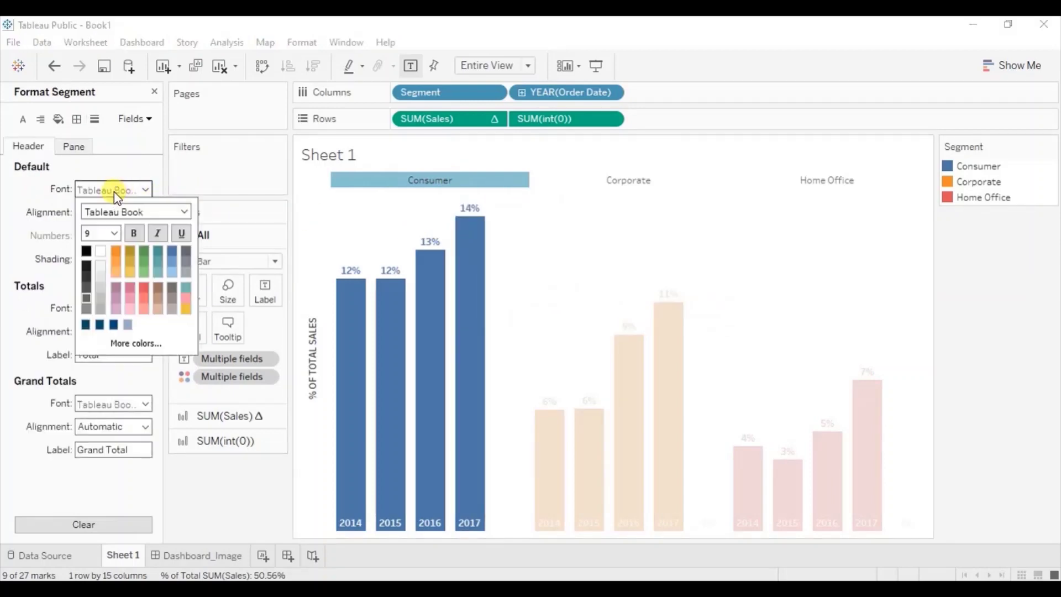
double_click(135, 212)
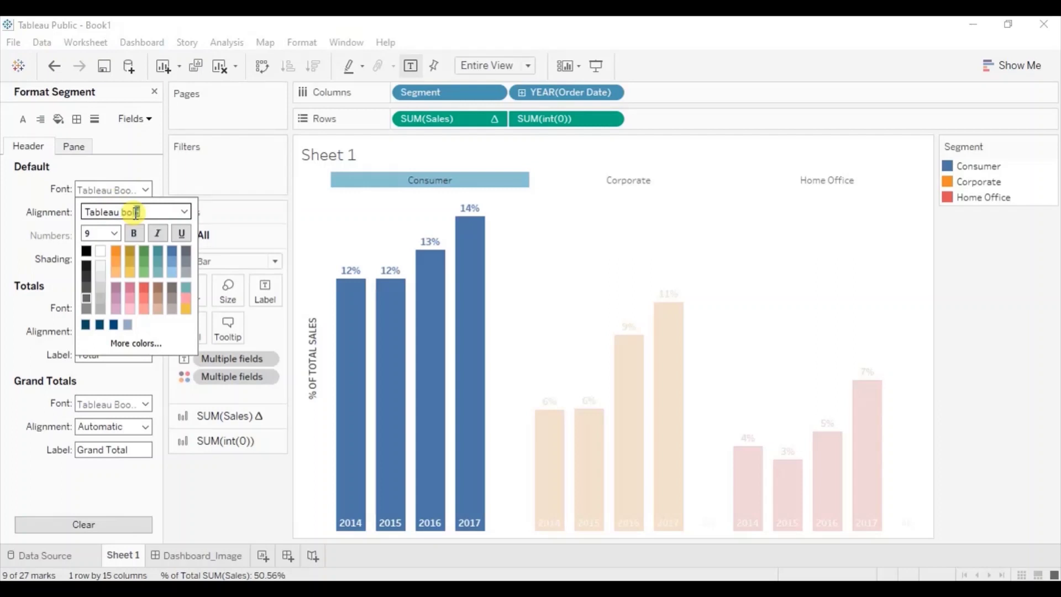
key("Return")
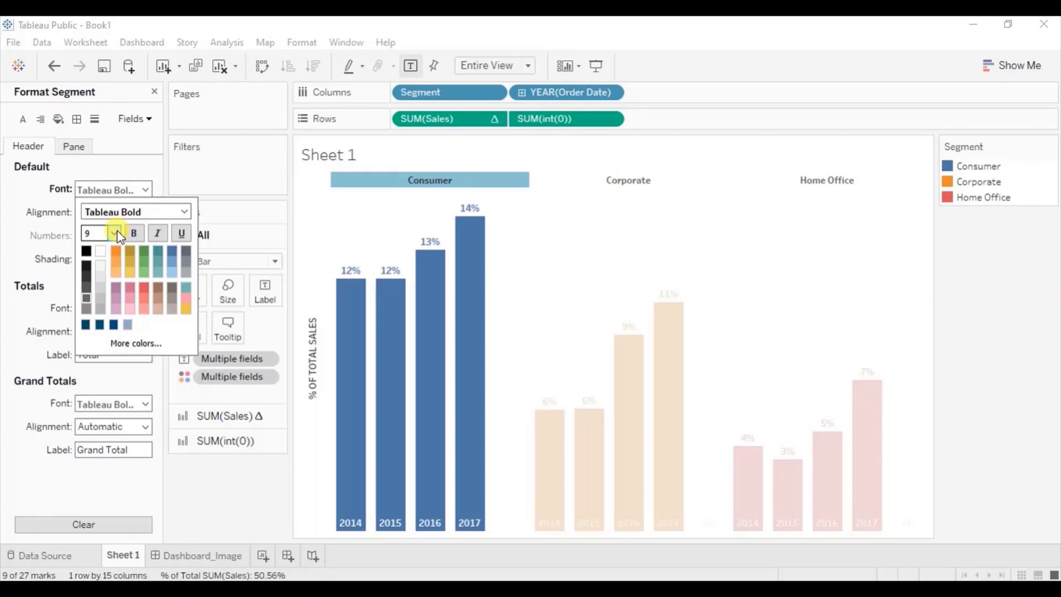
left_click(117, 233)
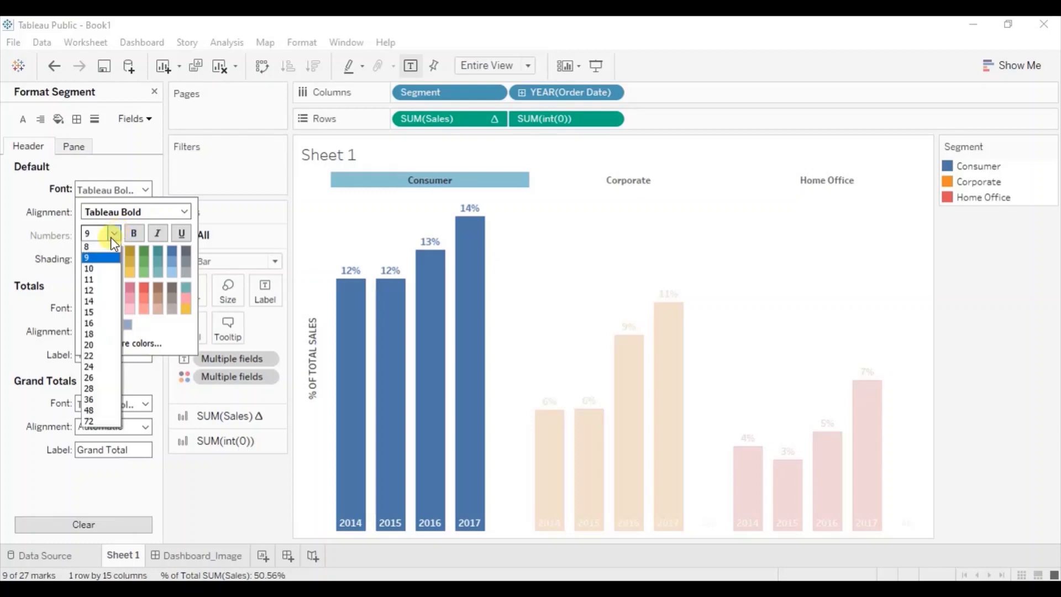
left_click(102, 269)
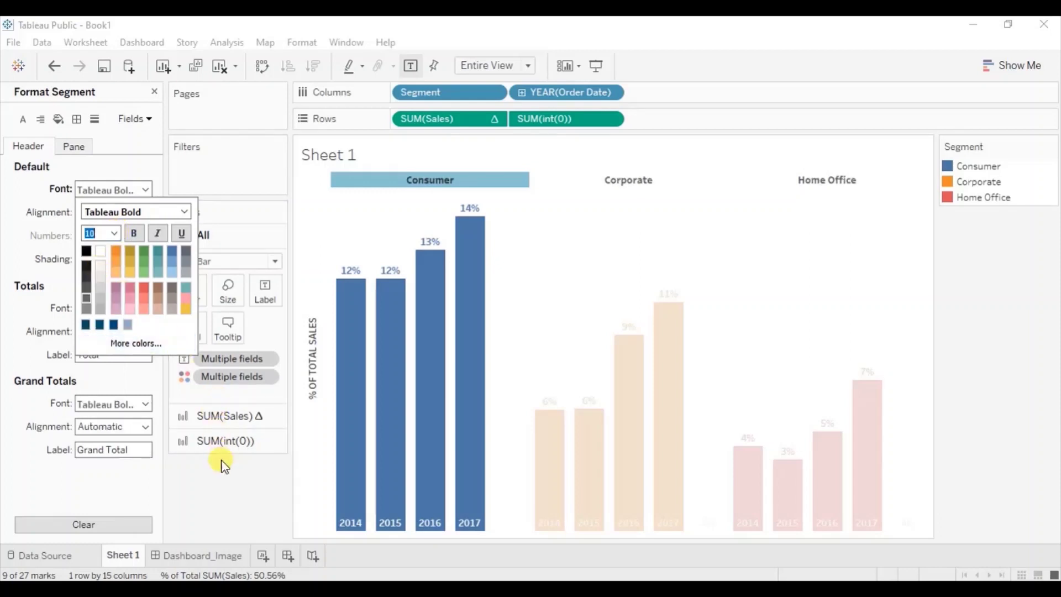
left_click(223, 481)
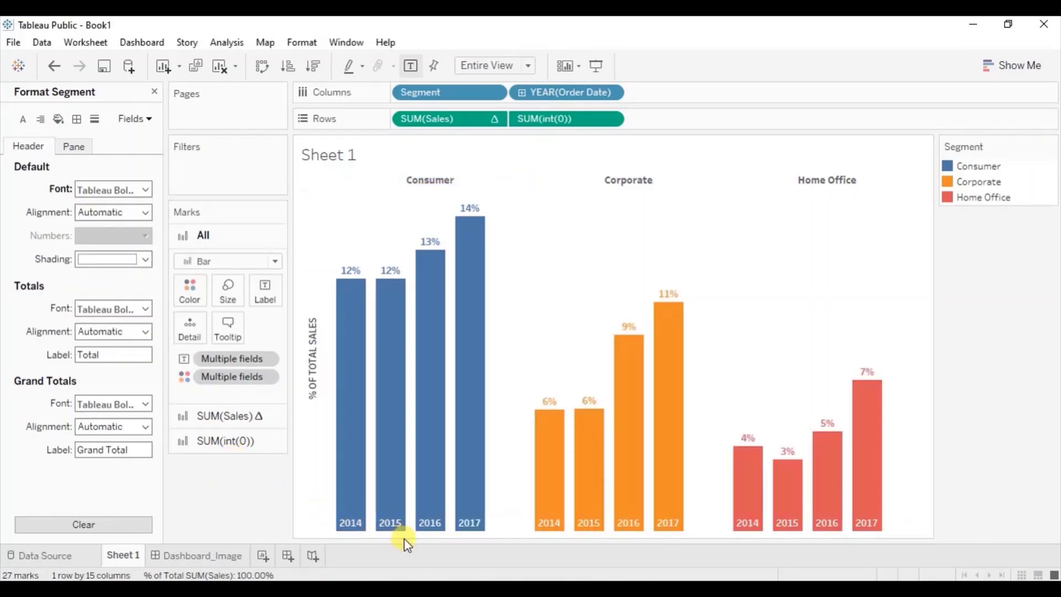
mouse_move(369, 376)
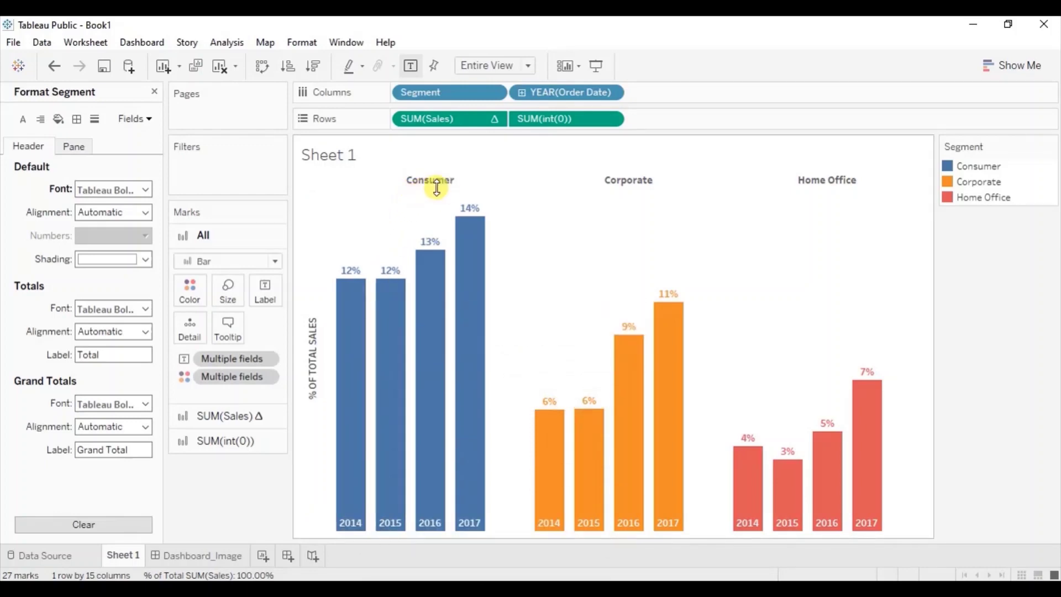
- Add a constant line at 0.16 to the percent of total sales axis and hide the Segment headers
mouse_move(428, 266)
mouse_move(663, 324)
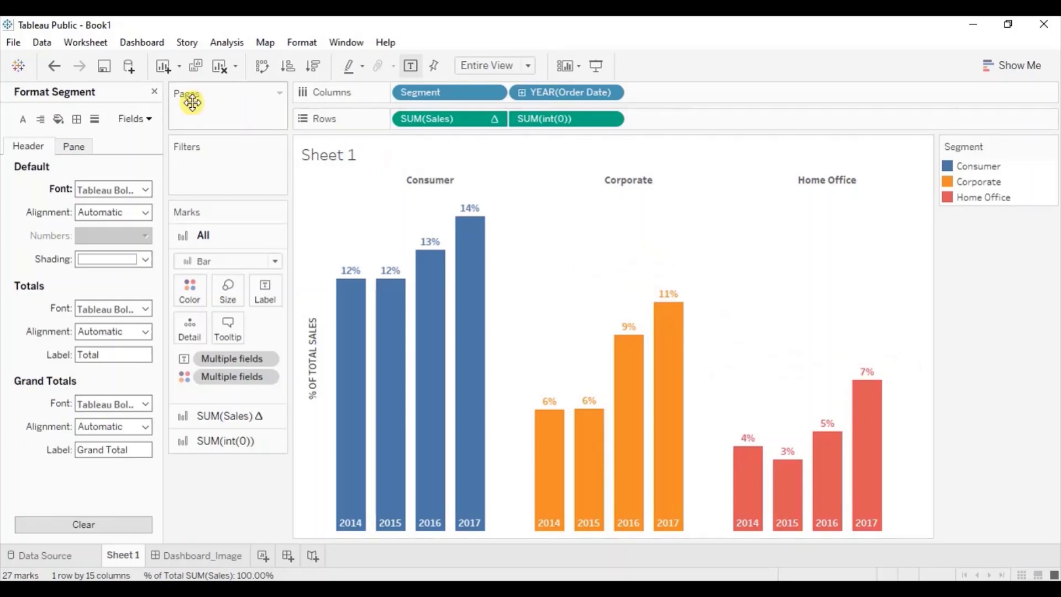
left_click(154, 92)
left_click(95, 94)
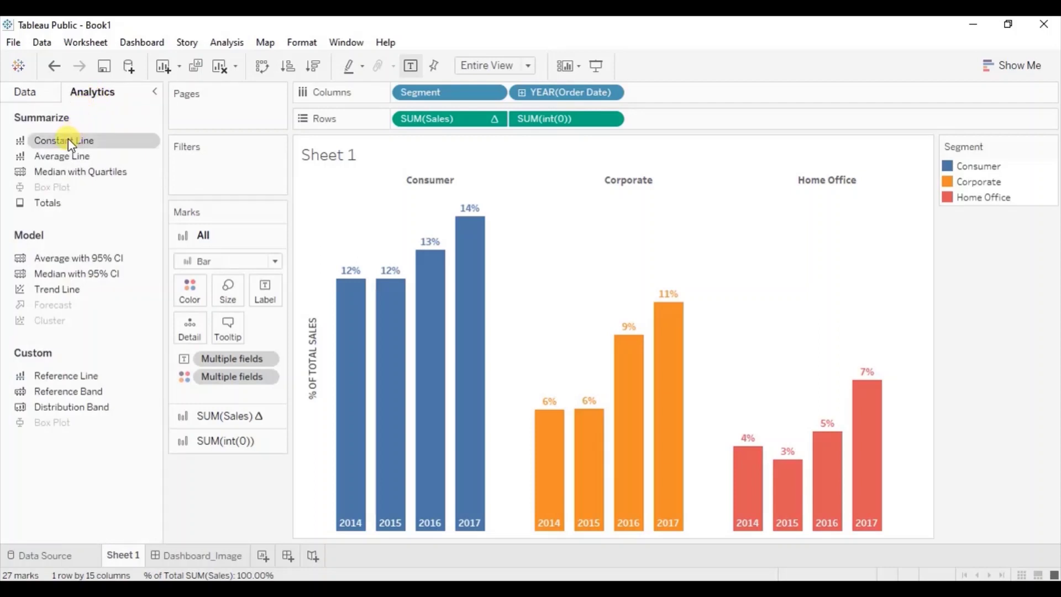
left_click_drag(68, 138, 443, 196)
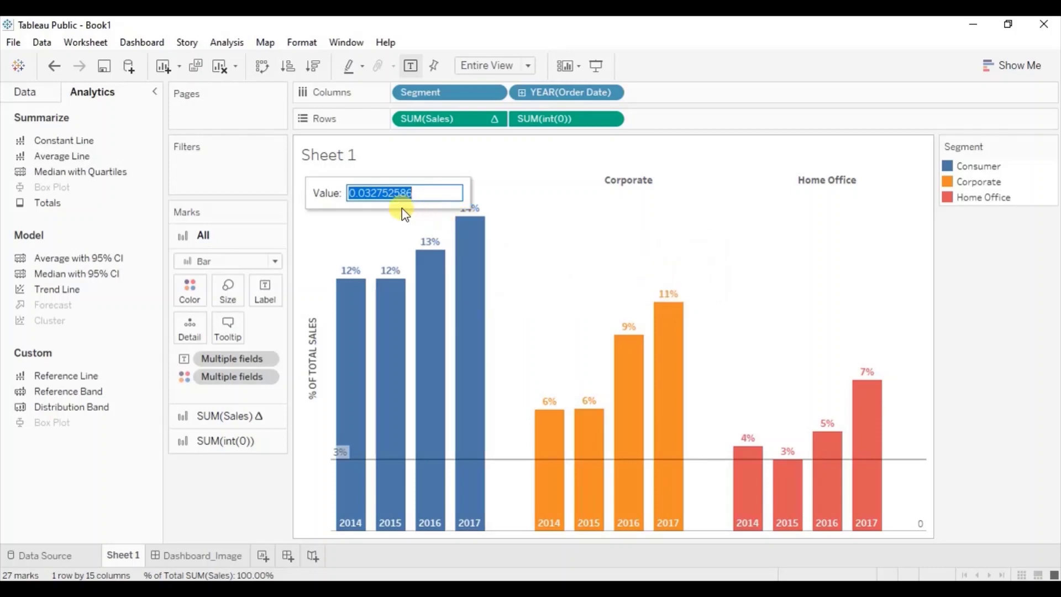
left_click(361, 191)
left_click_drag(361, 191, 429, 191)
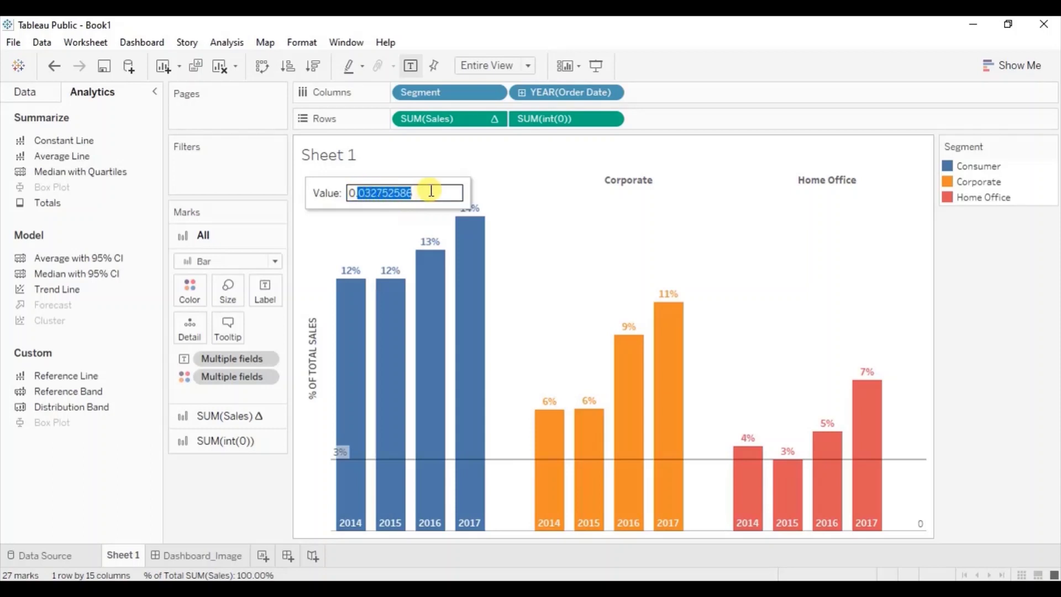
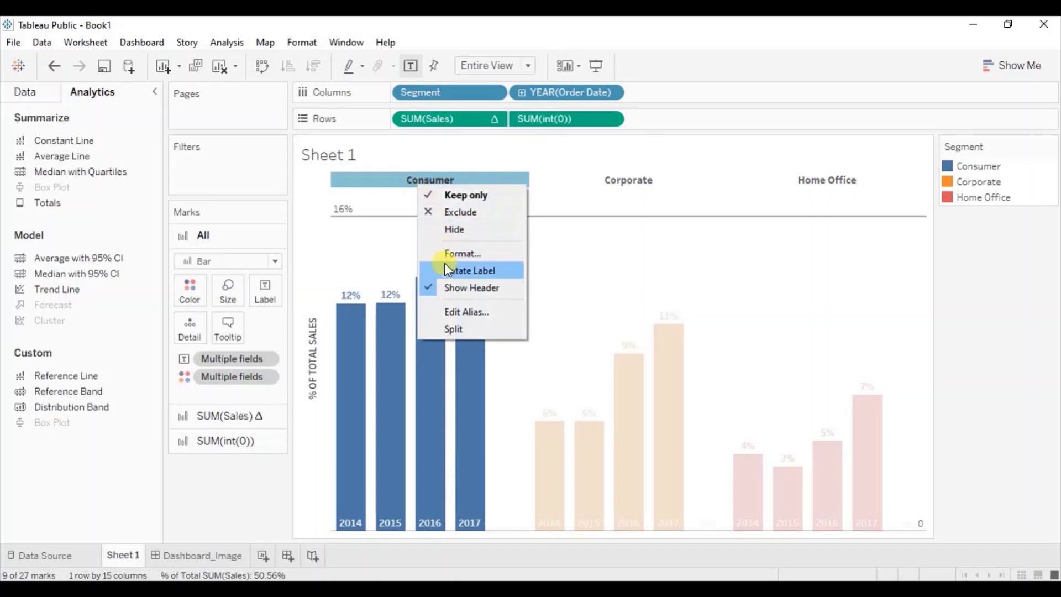
left_click(452, 288)
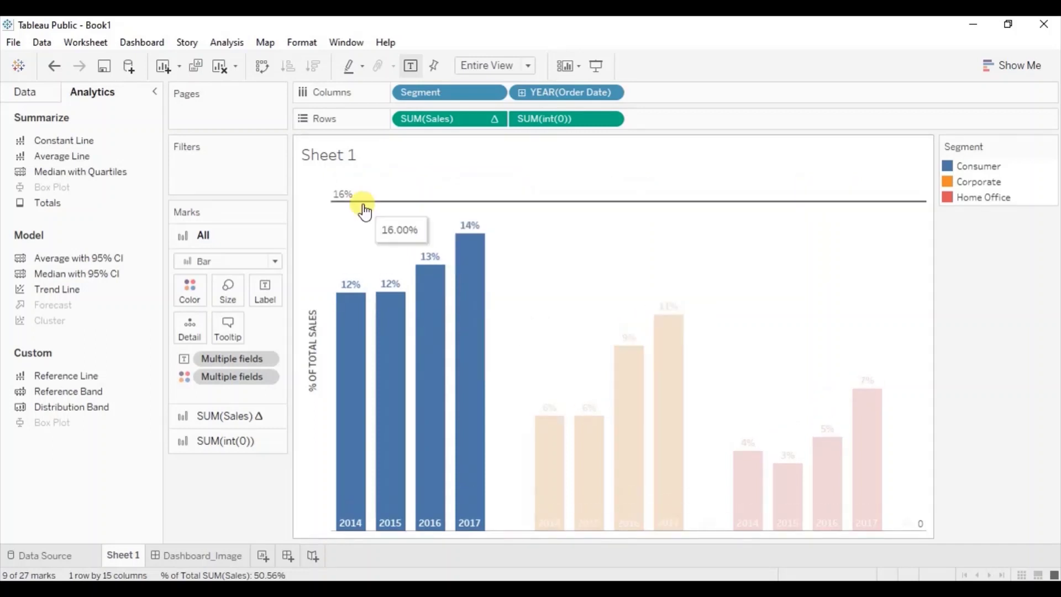
- Edit the 16% constant line, setting its label, tooltip and line style all to None
mouse_move(368, 210)
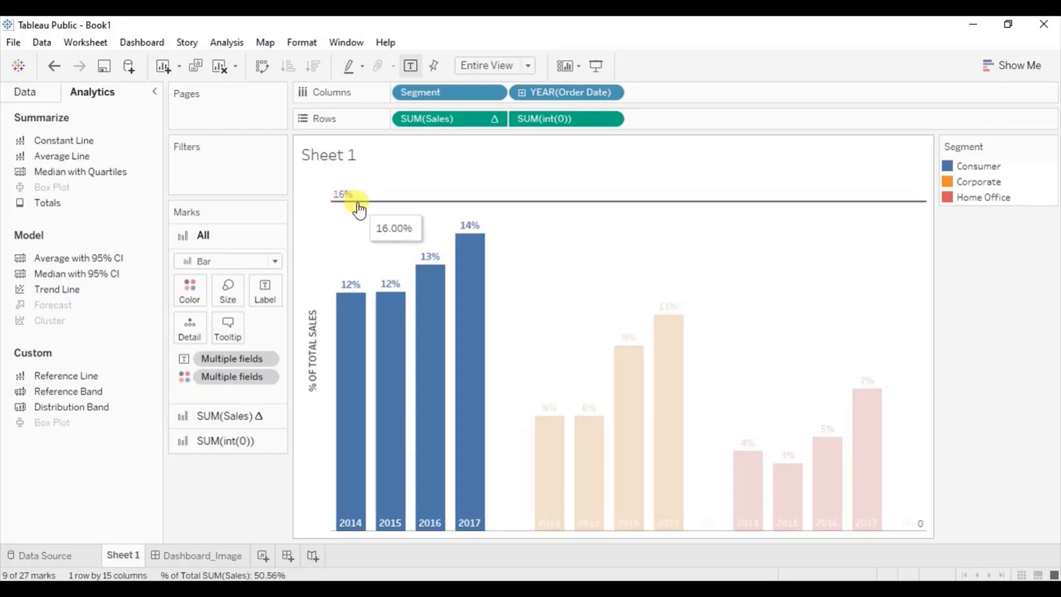
right_click(360, 210)
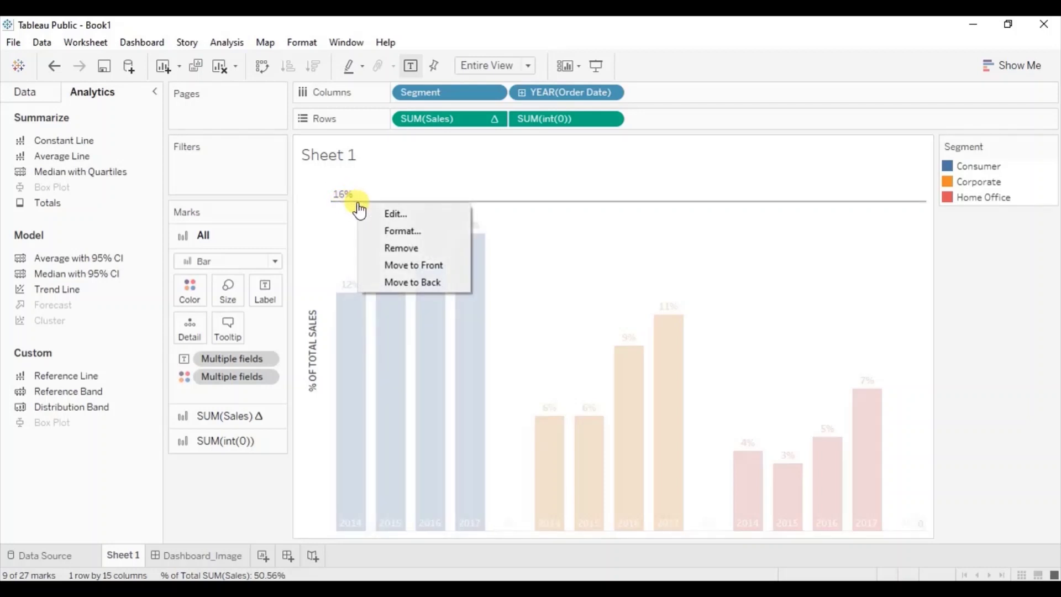
left_click(376, 217)
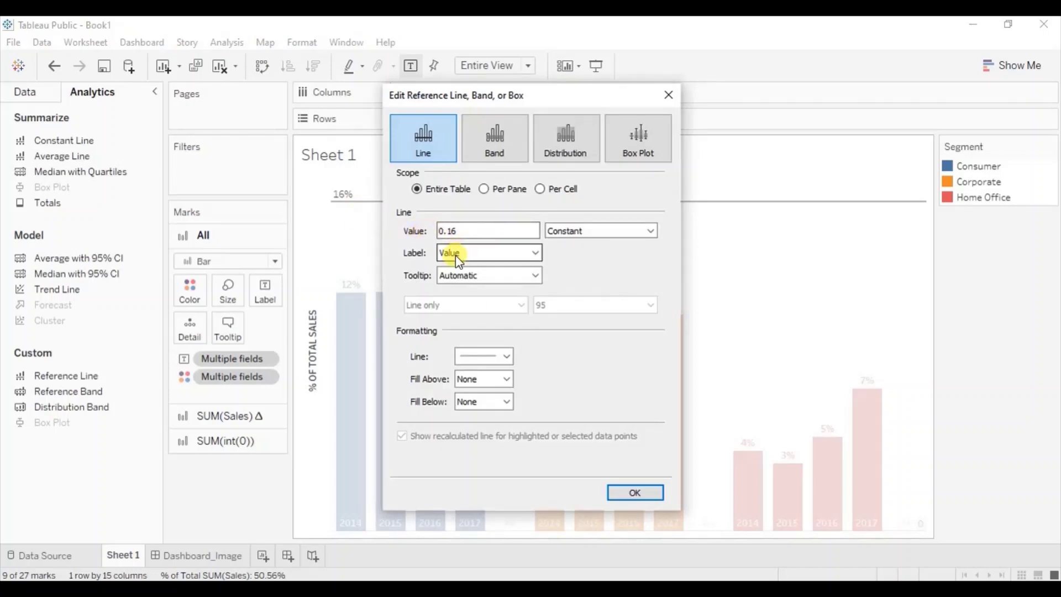
left_click(455, 255)
left_click(456, 267)
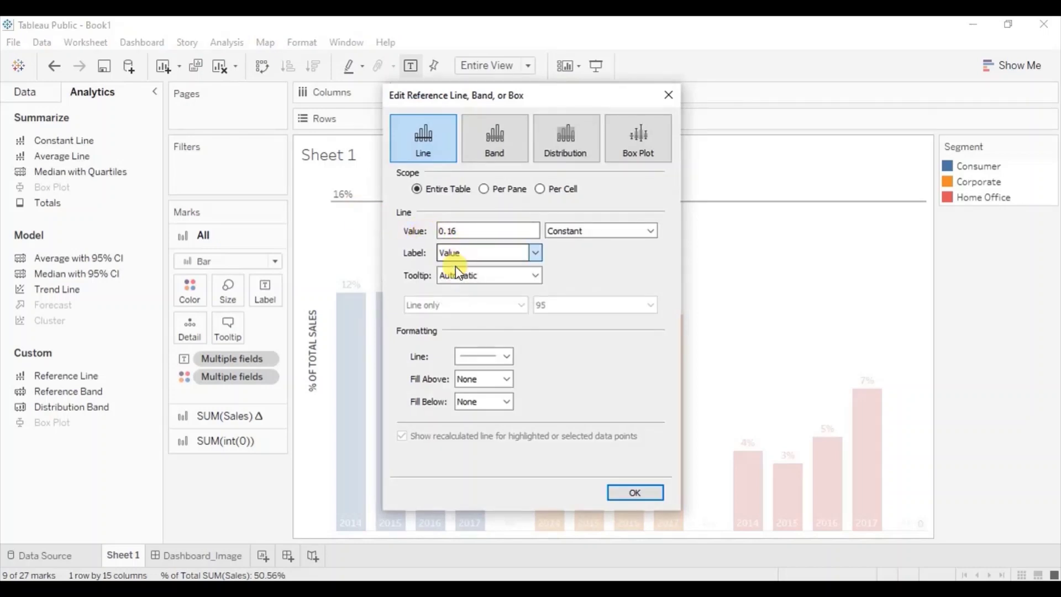
left_click(455, 275)
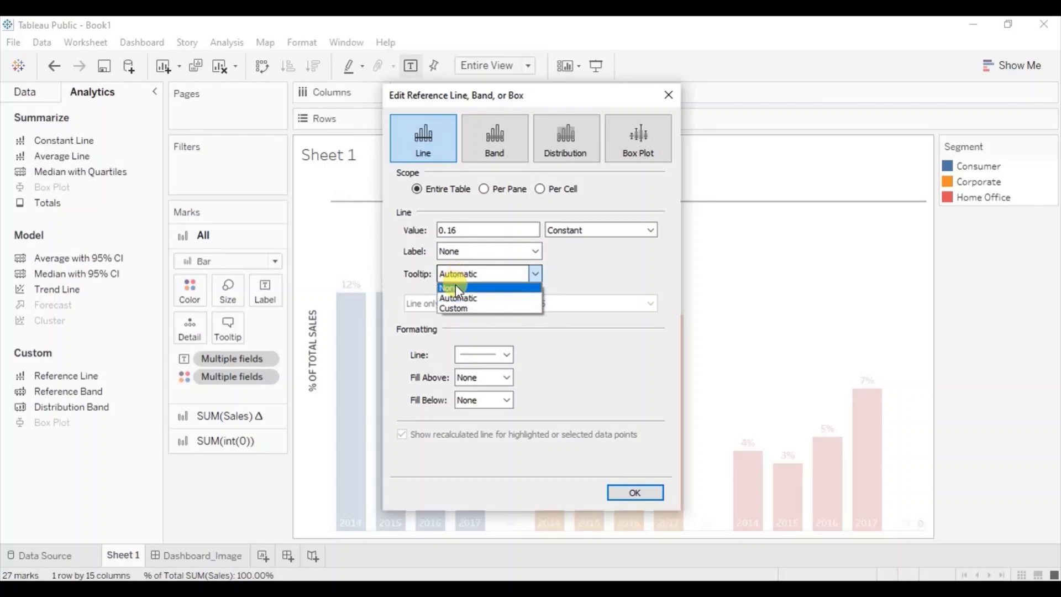
left_click(455, 286)
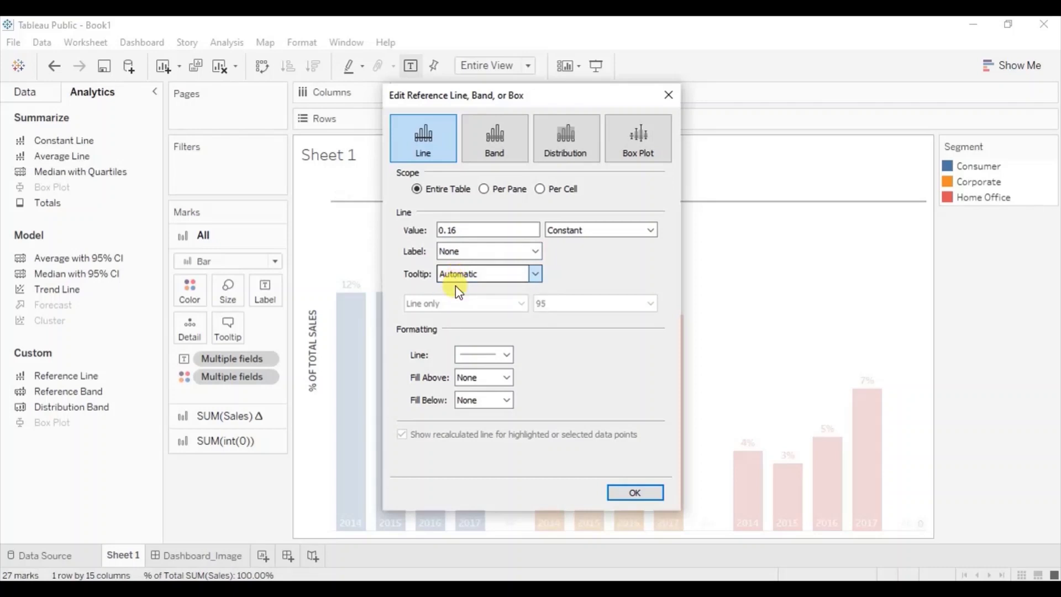
left_click(478, 356)
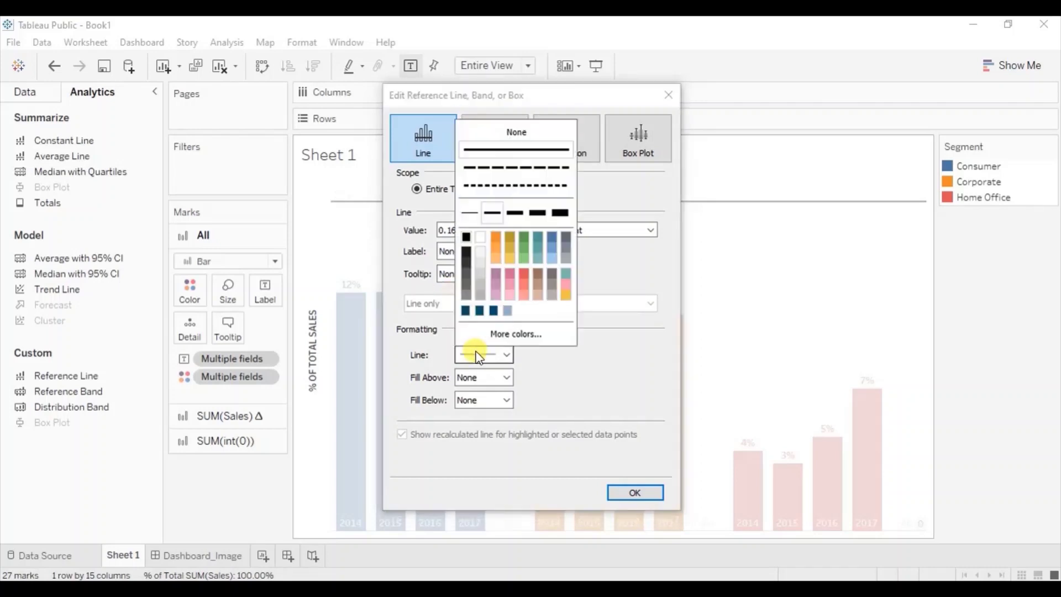
left_click(485, 135)
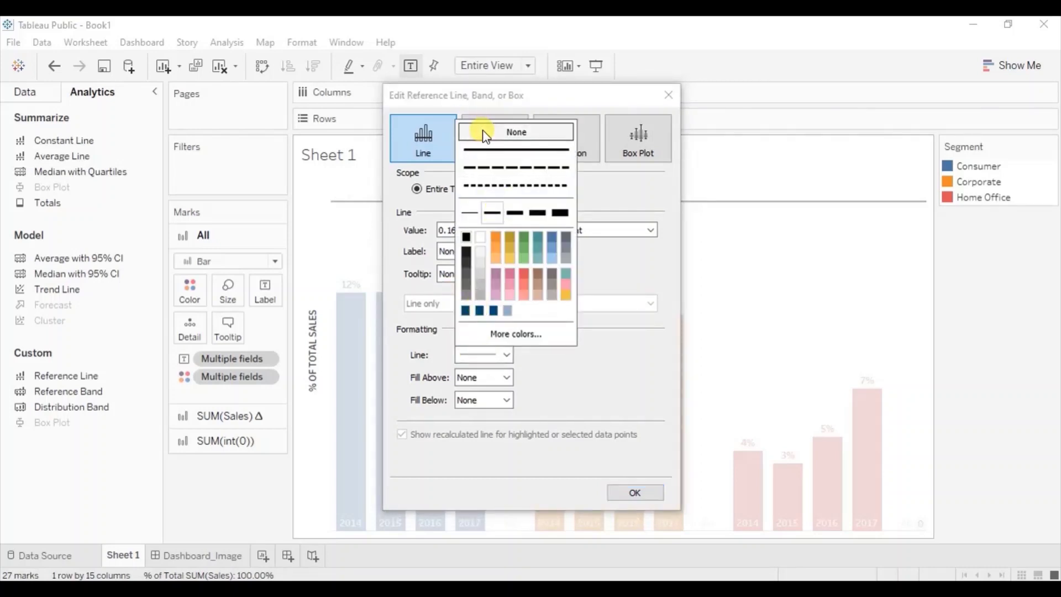
left_click(632, 489)
left_click(632, 487)
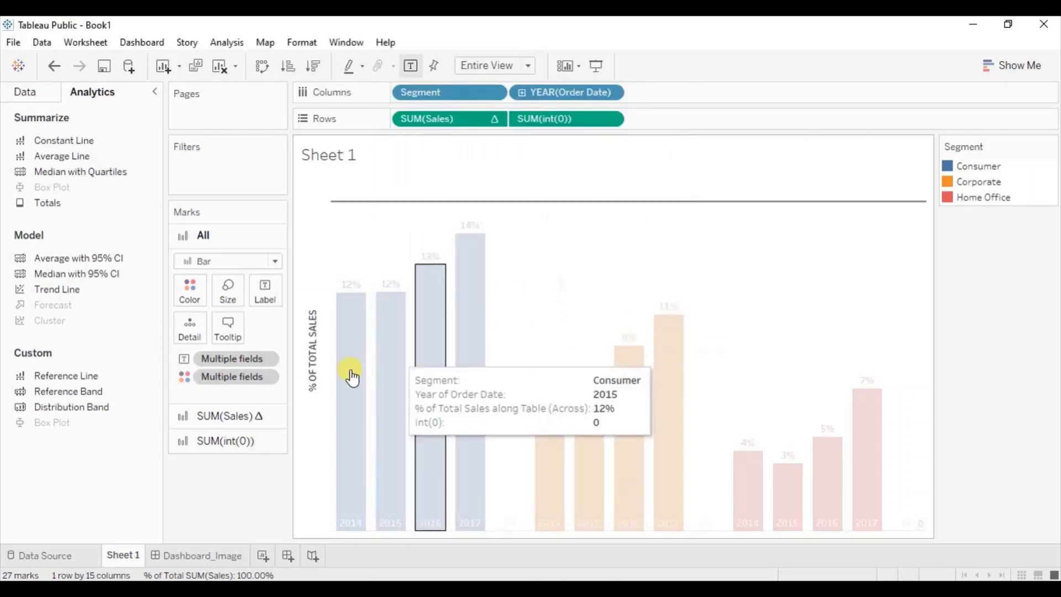
left_click(776, 252)
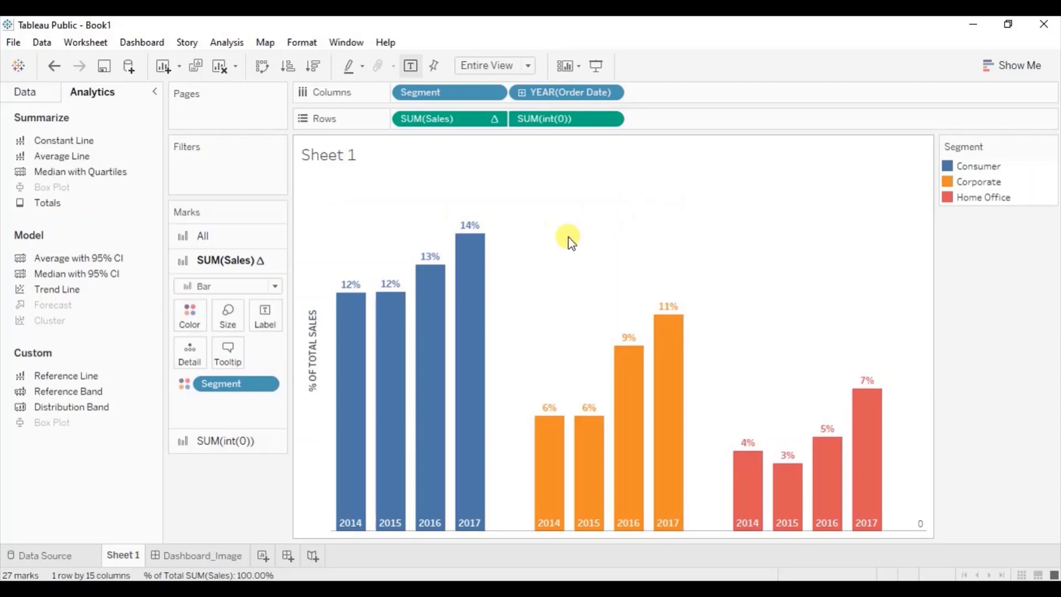
- Add a mark annotation to the Consumer 2015 bar, keeping only the <Segment> field in its text
right_click(395, 316)
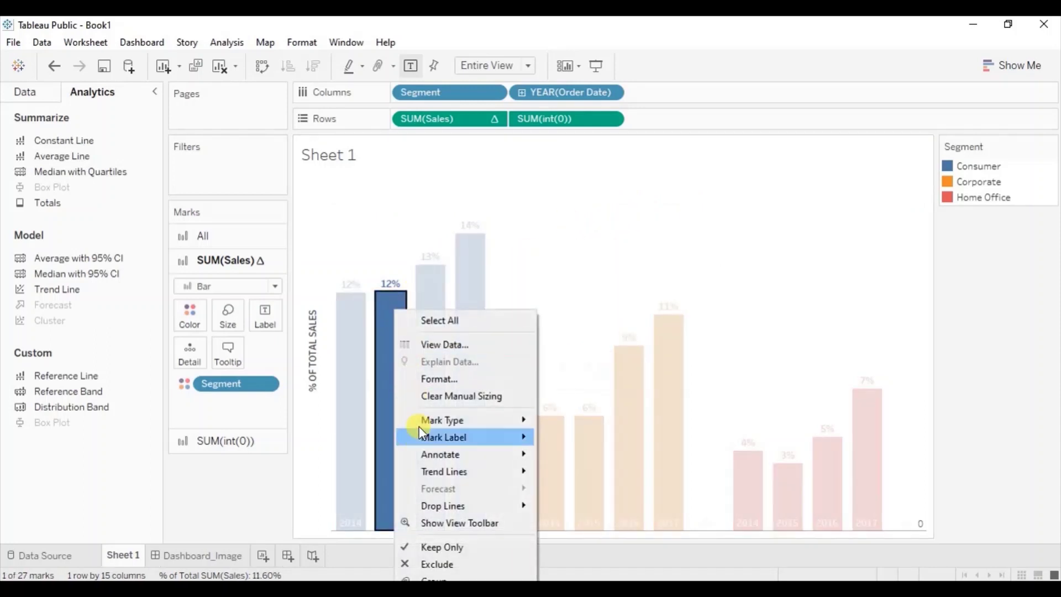
mouse_move(422, 442)
mouse_move(484, 453)
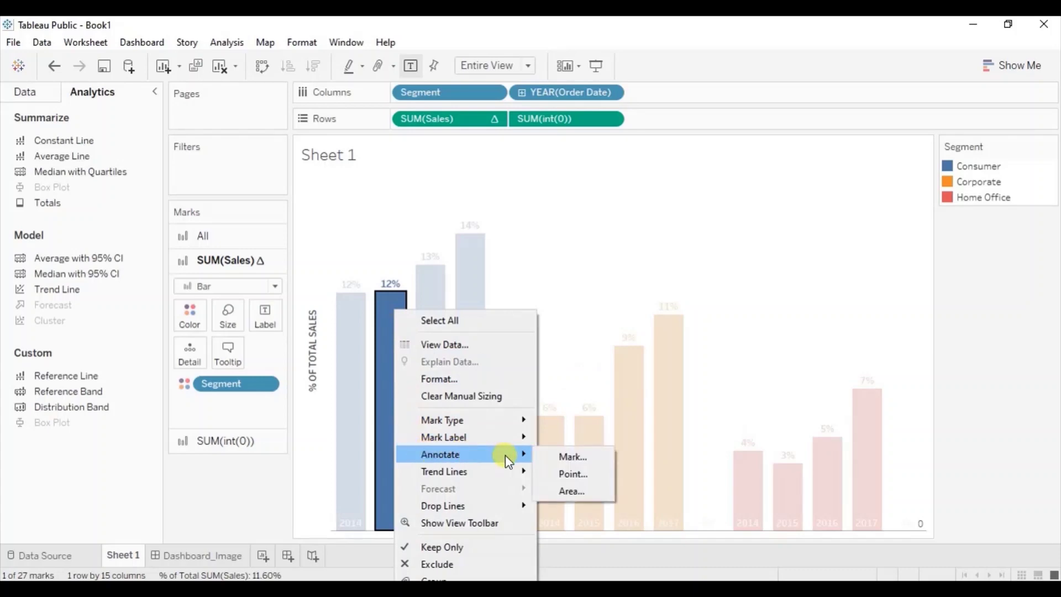
left_click(555, 457)
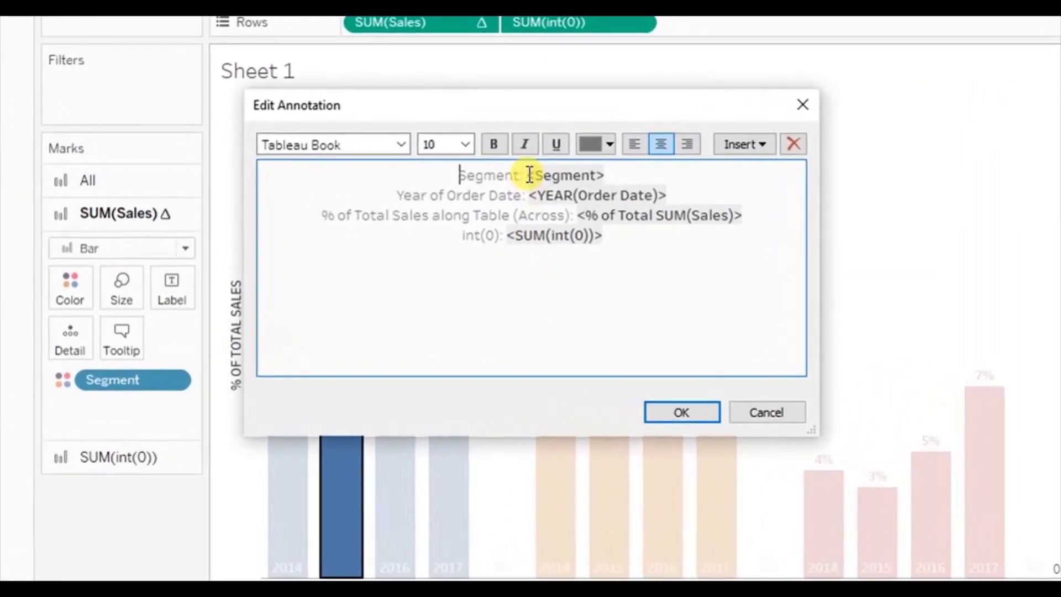
double_click(529, 175)
key("BackSpace")
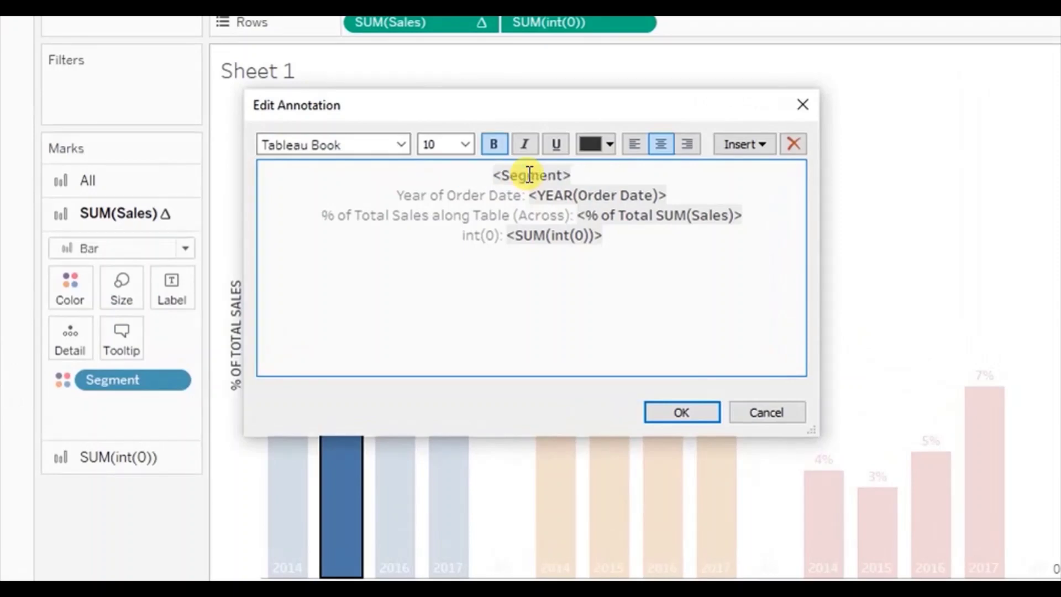
left_click_drag(570, 176, 608, 242)
key("BackSpace")
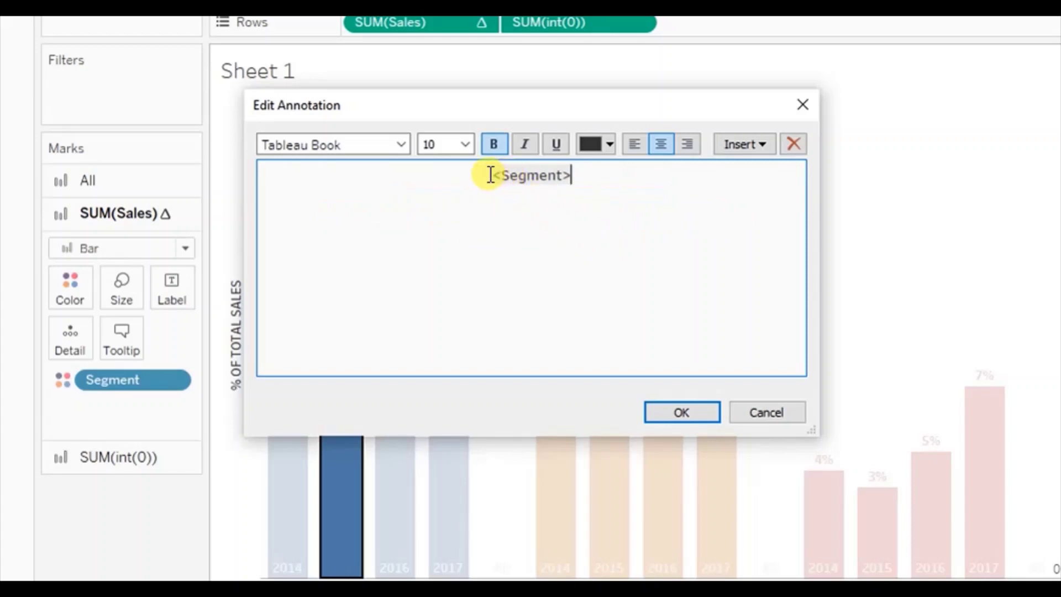
- Color the annotation's <Segment> text with the blue sampled from the Consumer bar
left_click_drag(491, 175, 591, 166)
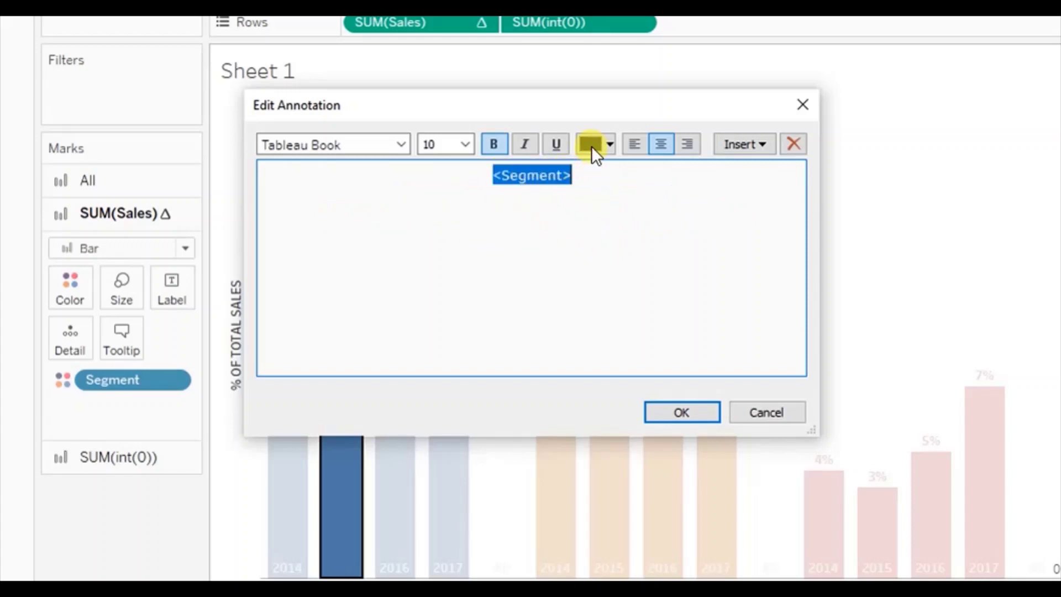
left_click(591, 145)
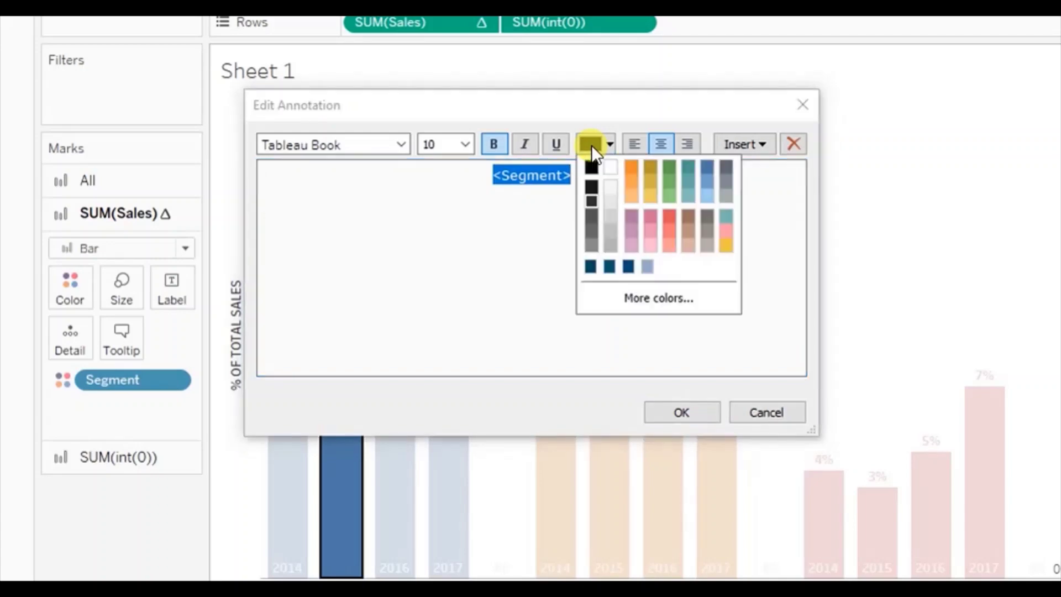
left_click(627, 292)
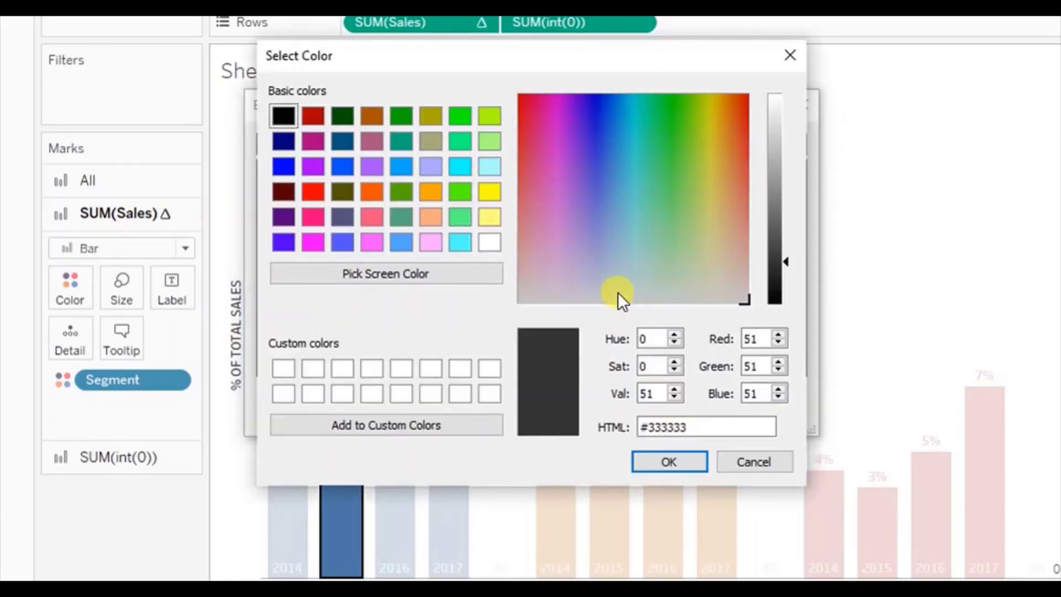
left_click(392, 270)
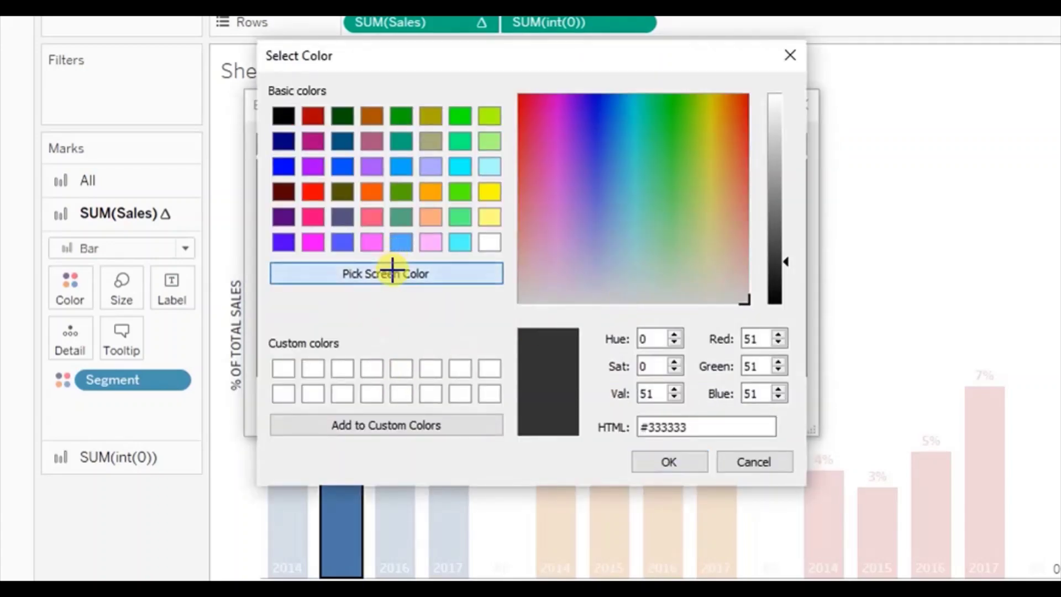
left_click(346, 526)
left_click(644, 463)
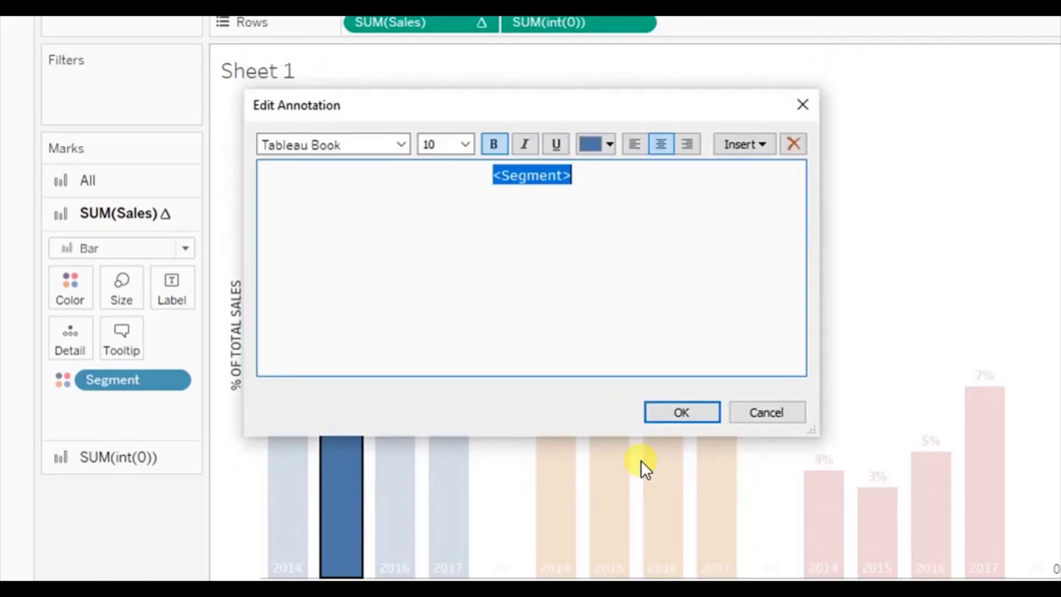
- Set the annotation text's font to Tableau Bold and apply the annotation
double_click(328, 143)
type("v")
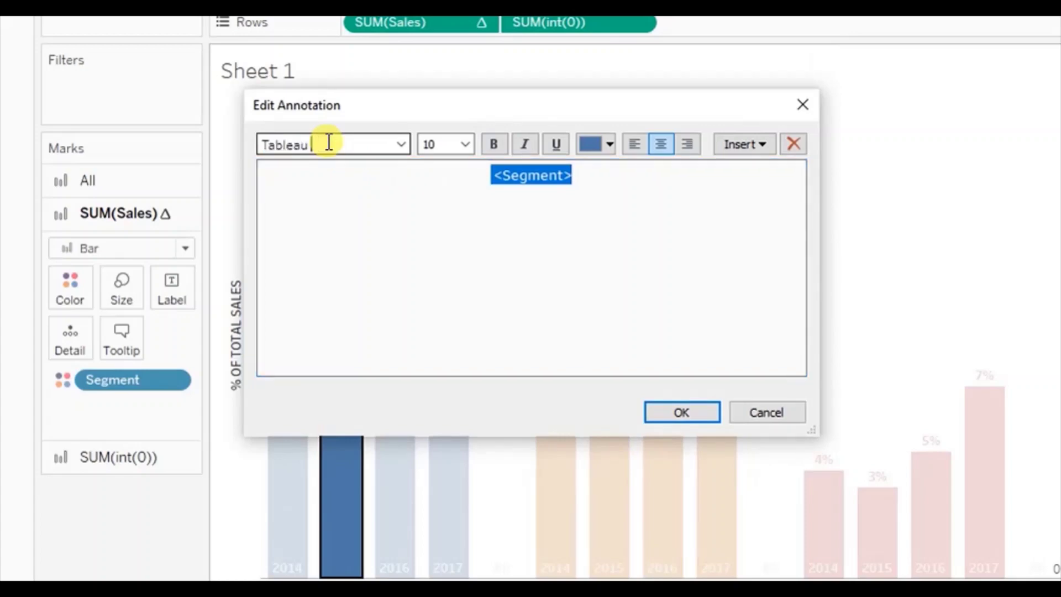
type("bold")
key("Return")
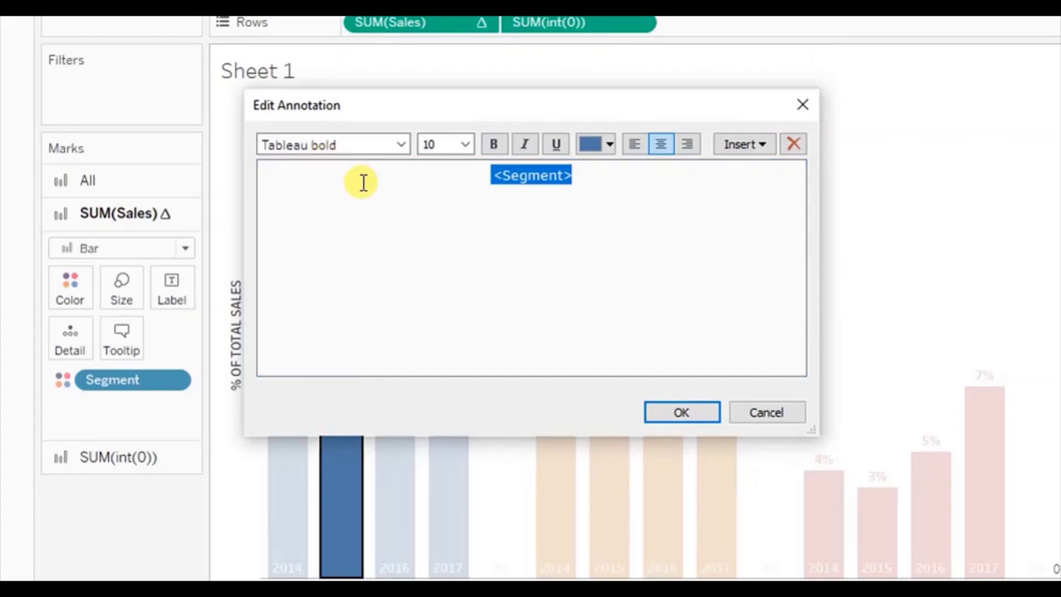
left_click(360, 182)
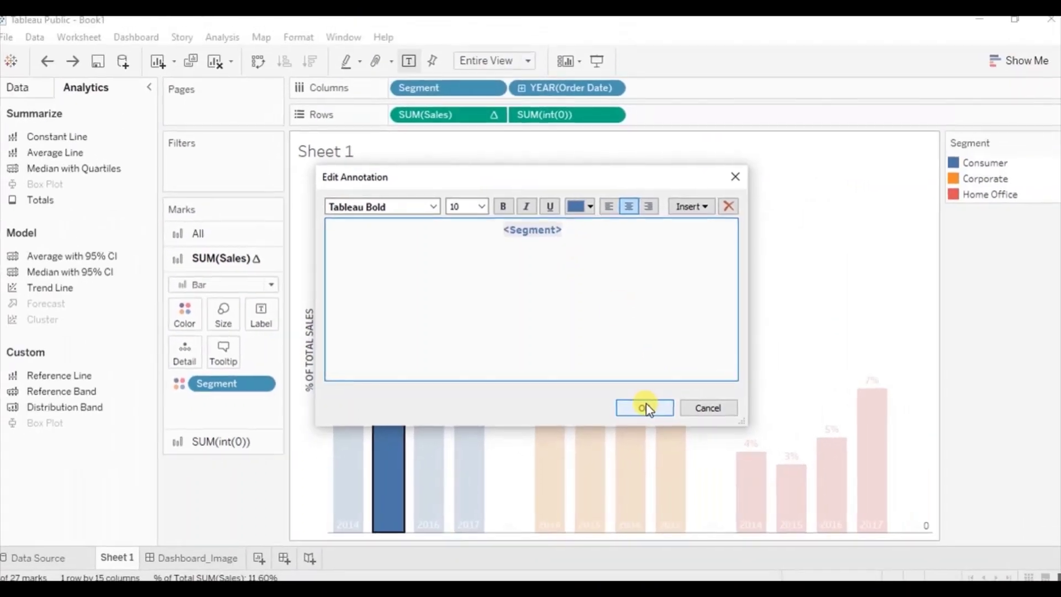
left_click(645, 408)
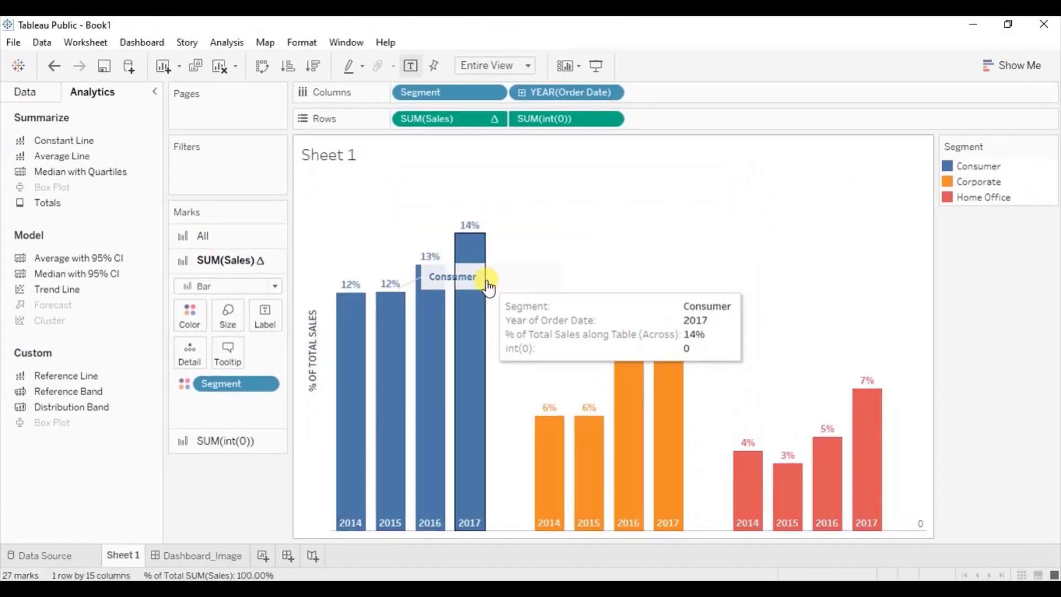
- Move the Consumer annotation above the blue bars, roughly centered over the Consumer group
left_click(486, 277)
left_click_drag(507, 275, 415, 199)
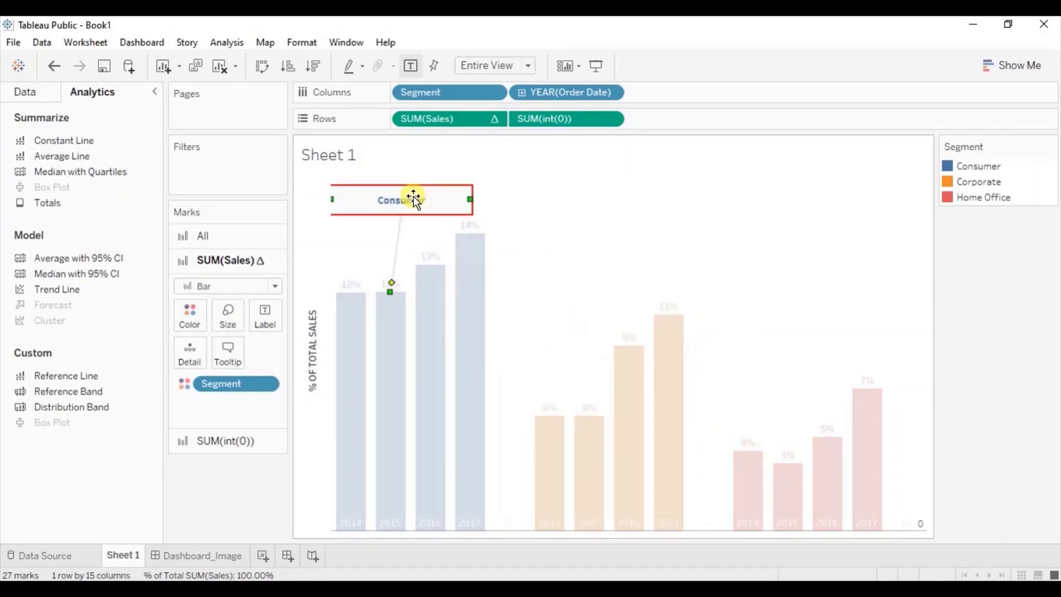
left_click(375, 241)
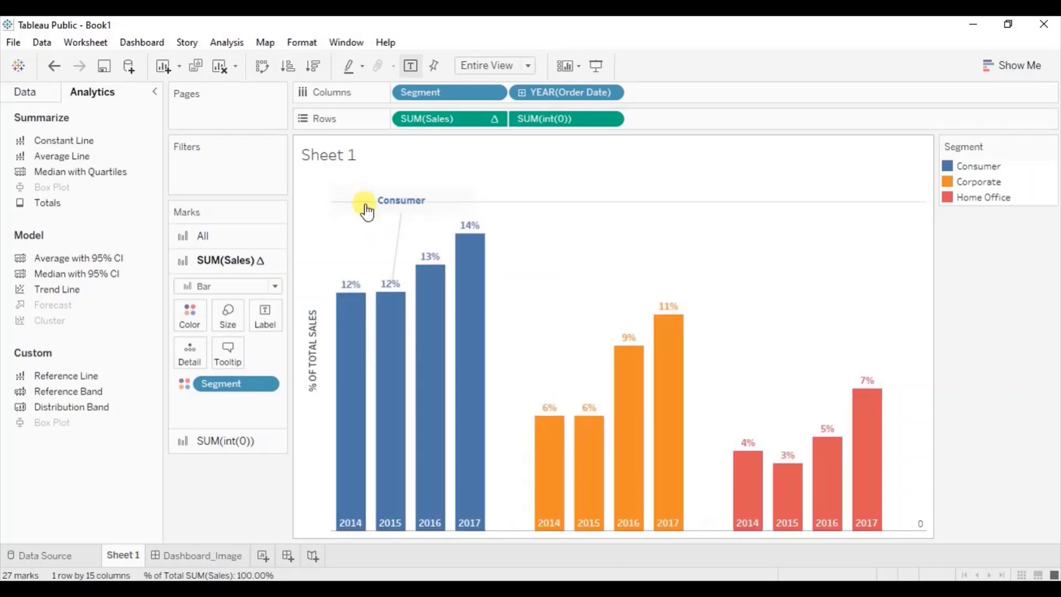
- Remove the shading and the leader line from the Consumer annotation by setting both to None
right_click(353, 198)
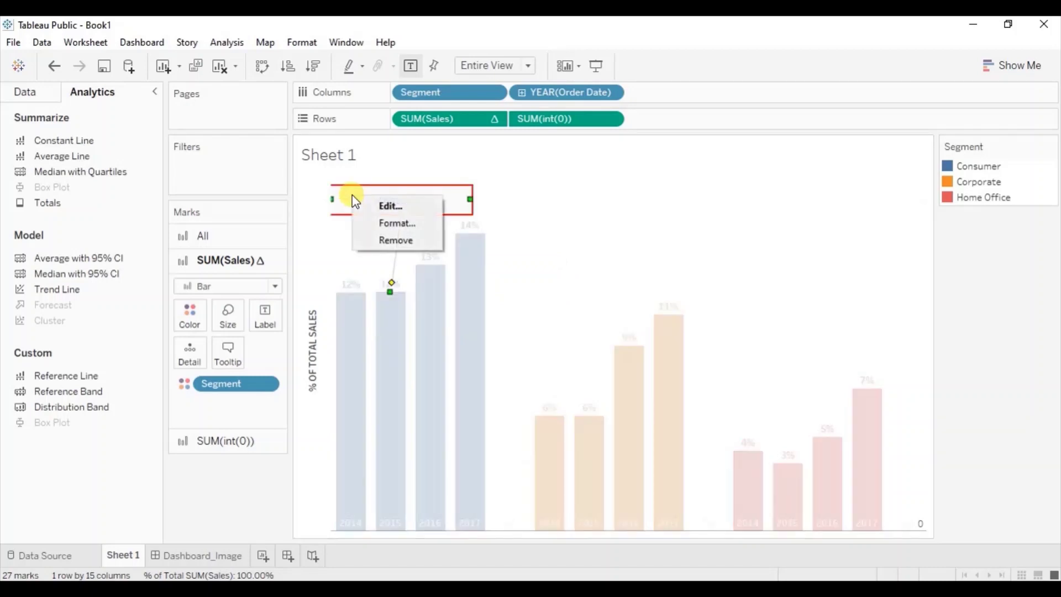
left_click(372, 221)
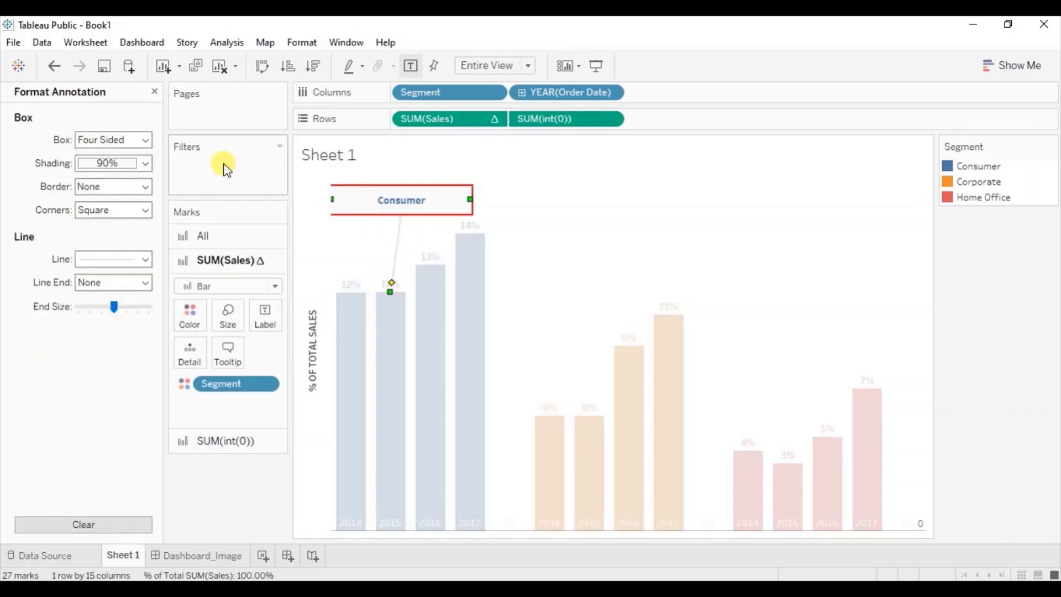
left_click(109, 164)
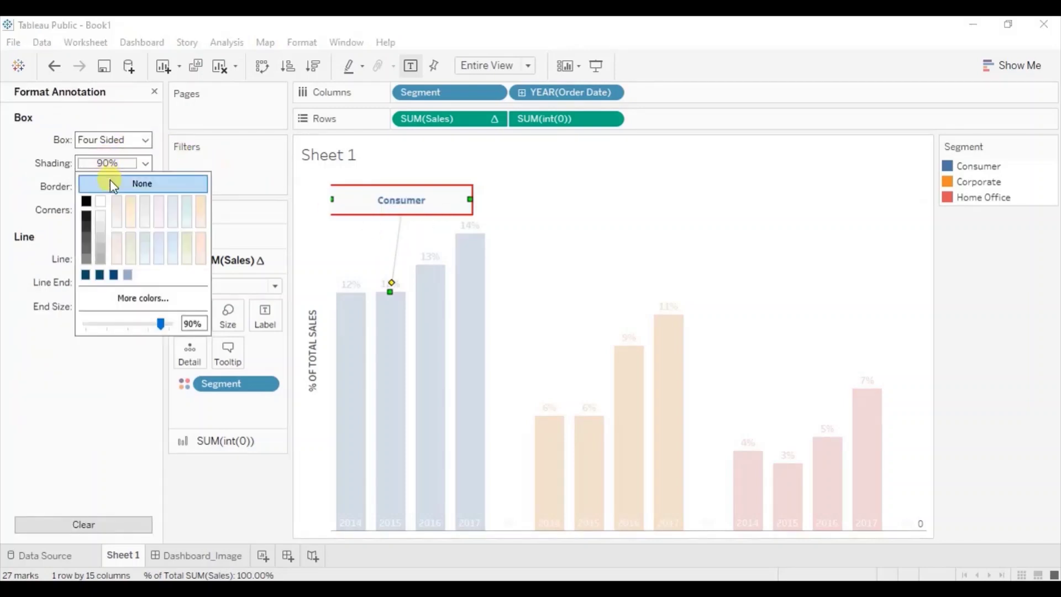
left_click(111, 181)
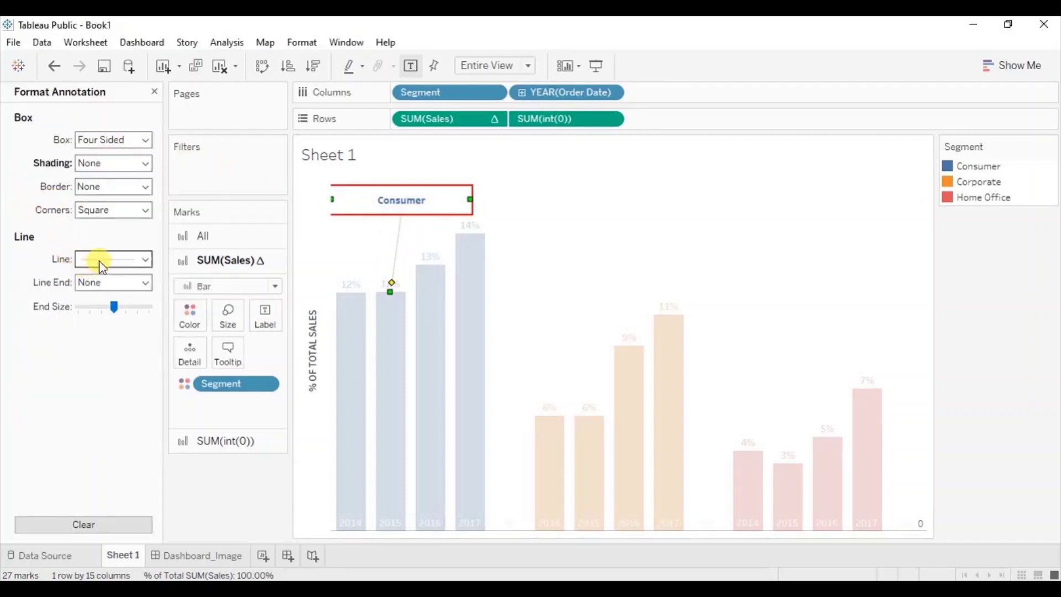
left_click(100, 259)
left_click(110, 285)
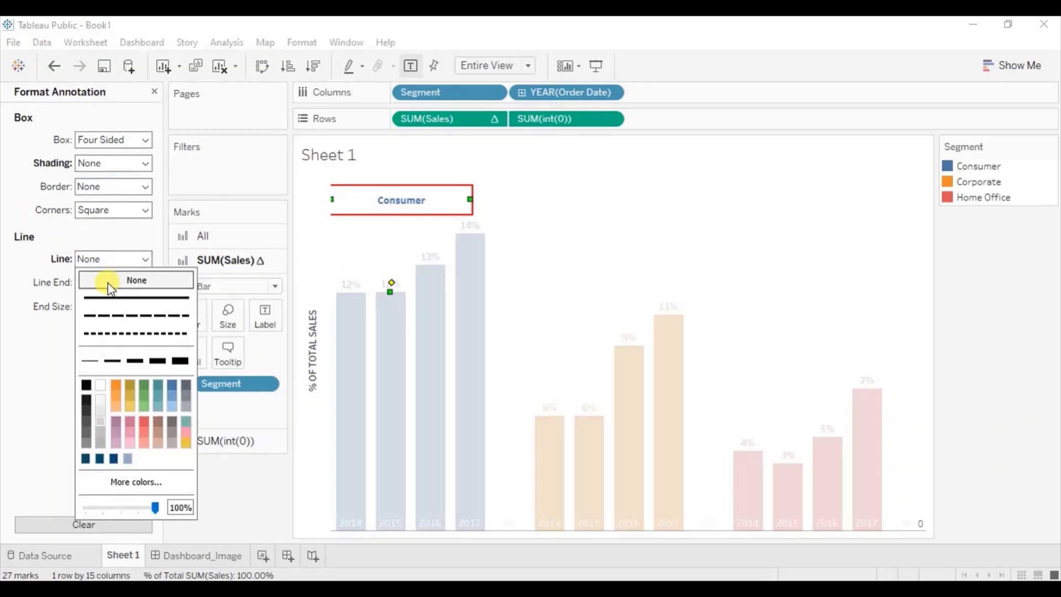
left_click(570, 245)
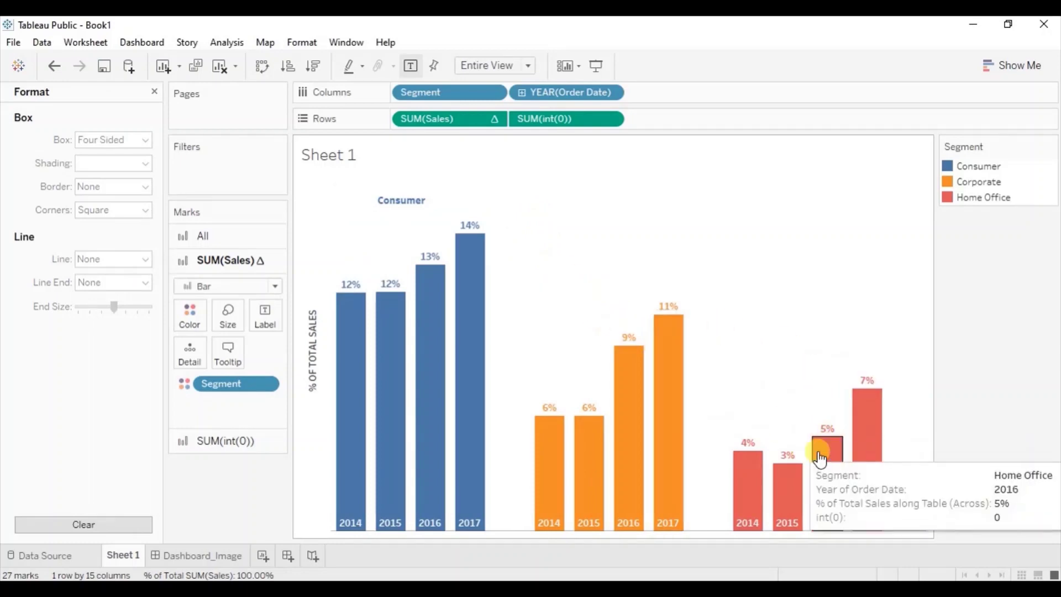
- Add a mark annotation to the Corporate 2016 bar, keeping only the <Segment> field in its text
mouse_move(622, 369)
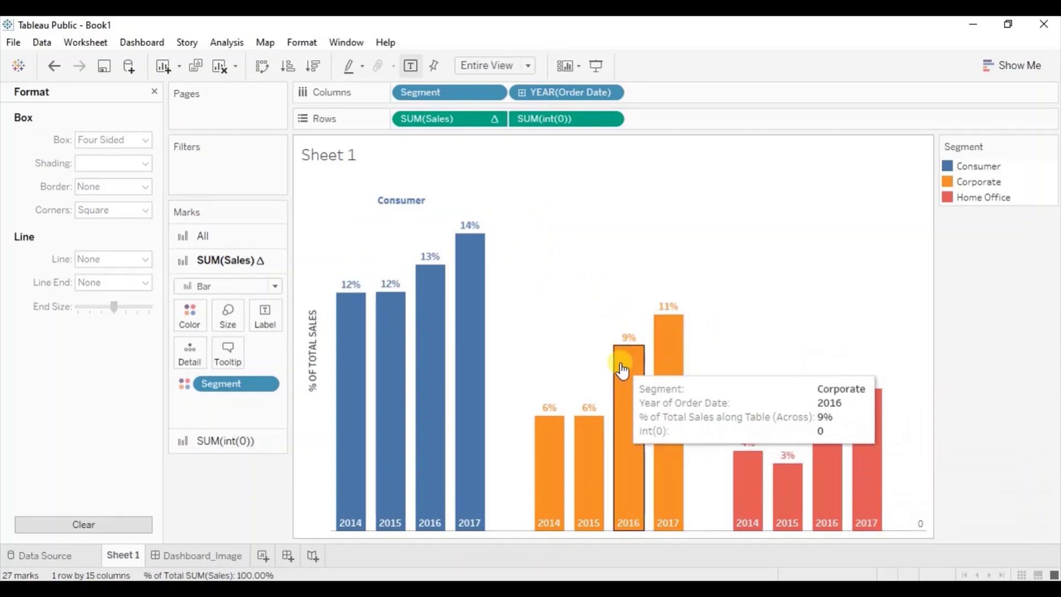
left_click(623, 369)
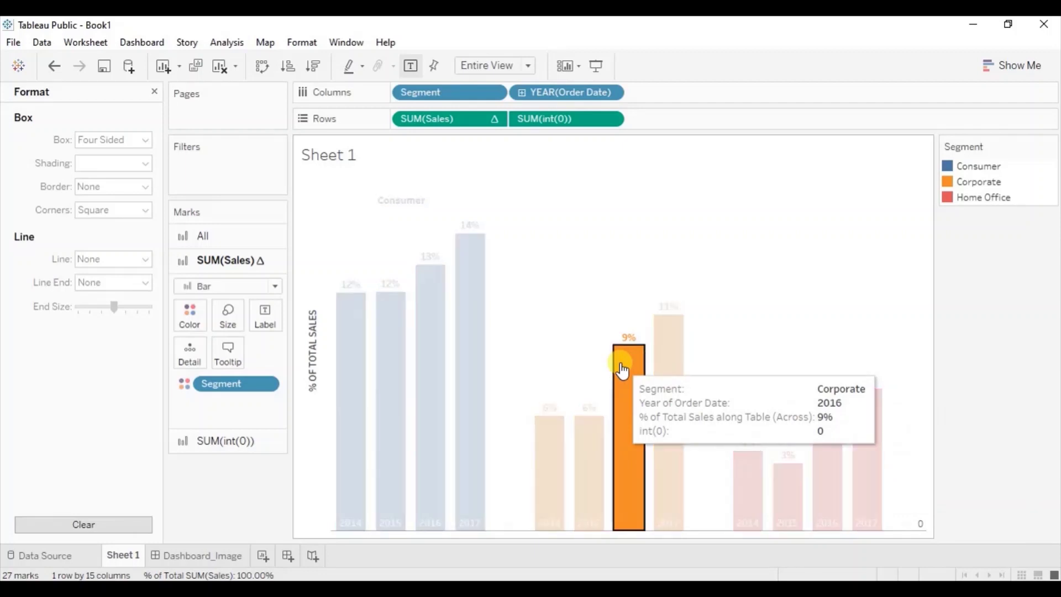
right_click(623, 369)
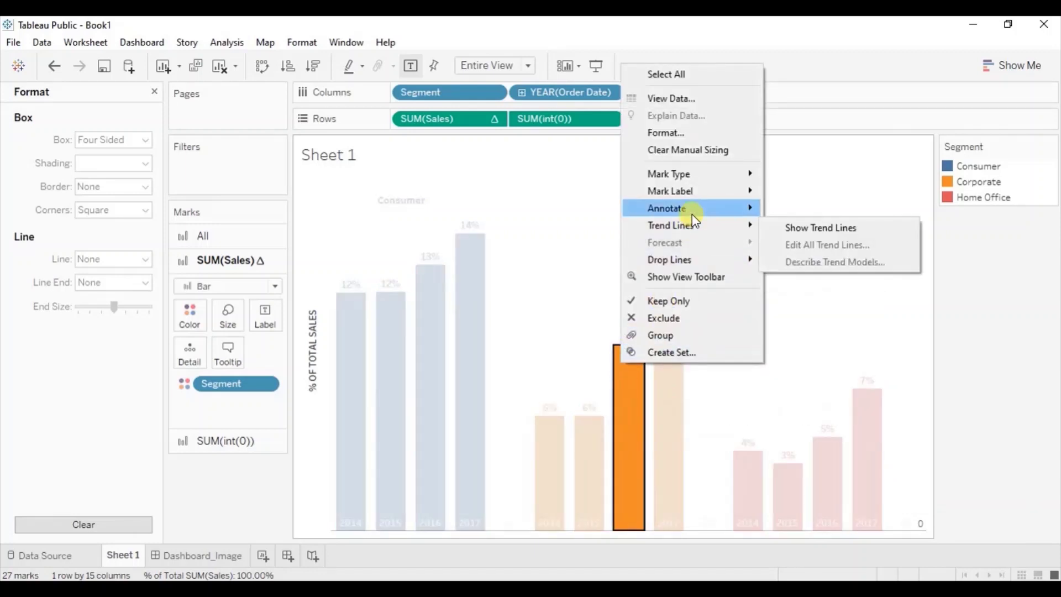
mouse_move(721, 208)
left_click(790, 211)
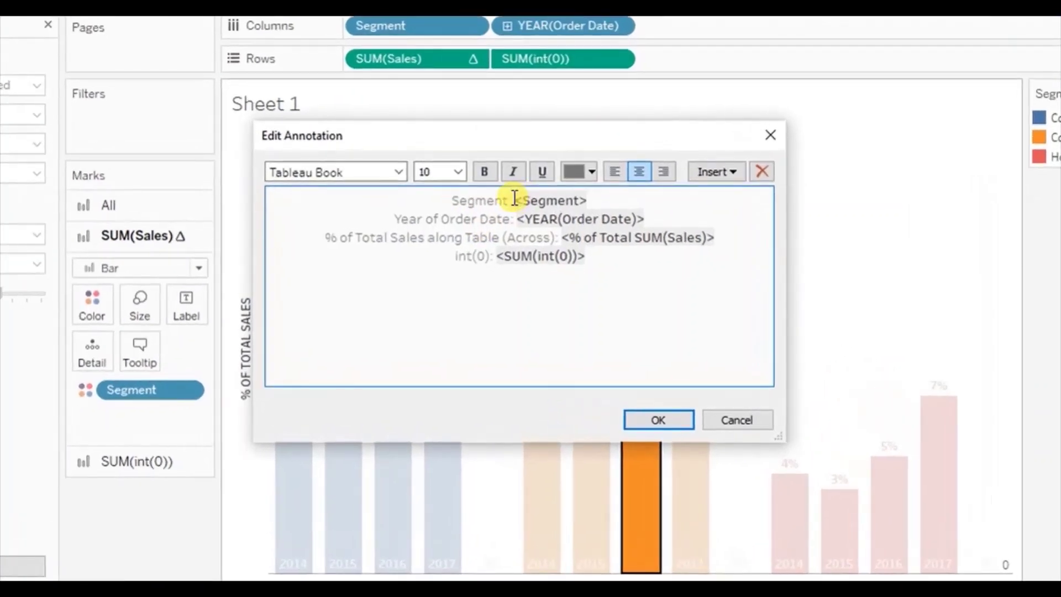
left_click(514, 199, "shift")
key("Delete")
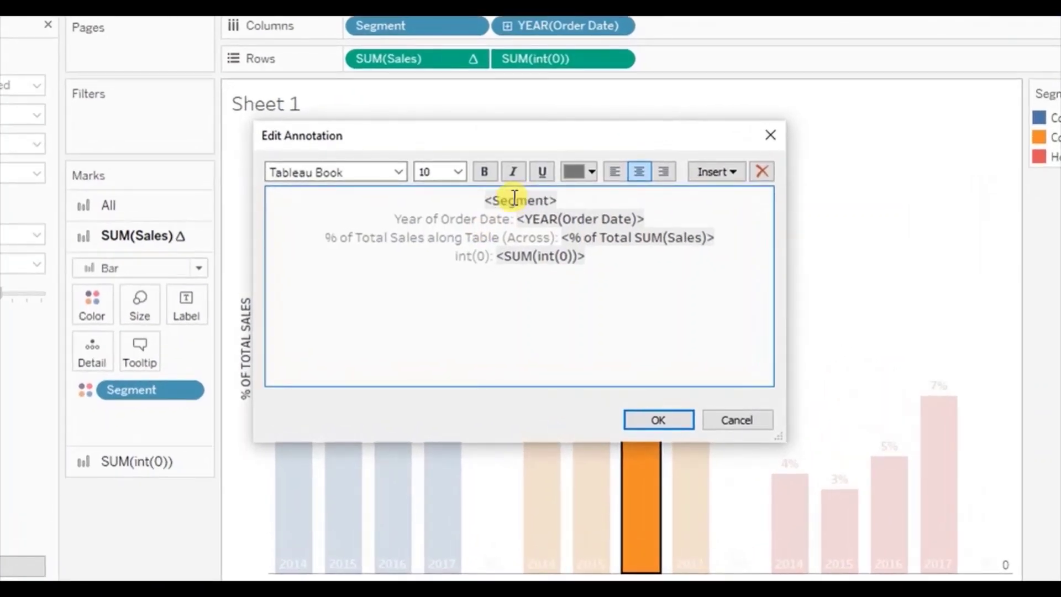
left_click(558, 200)
left_click(570, 211, "shift")
left_click(615, 268, "shift")
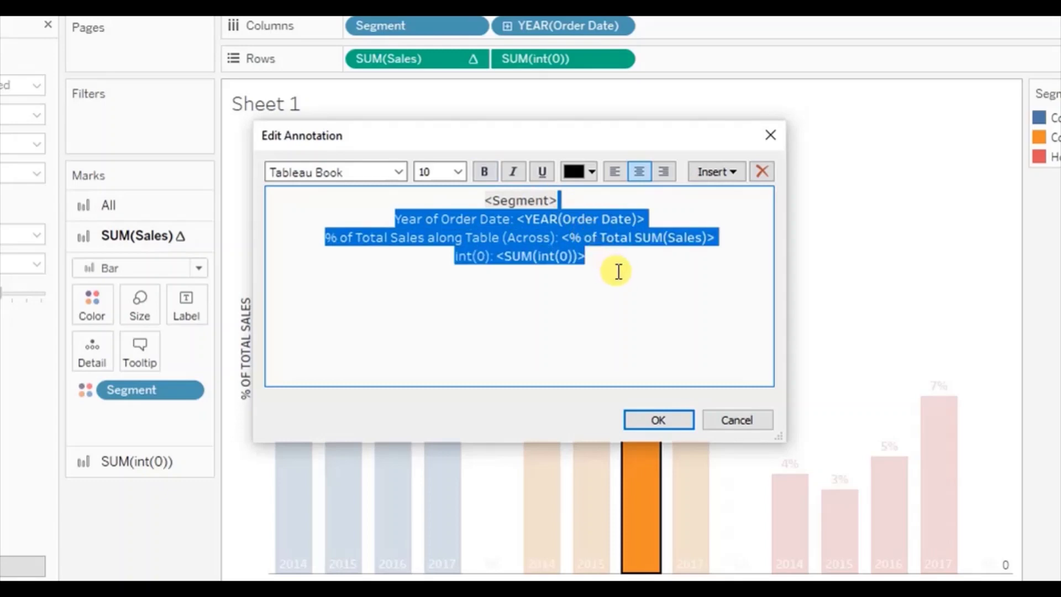
key("Delete")
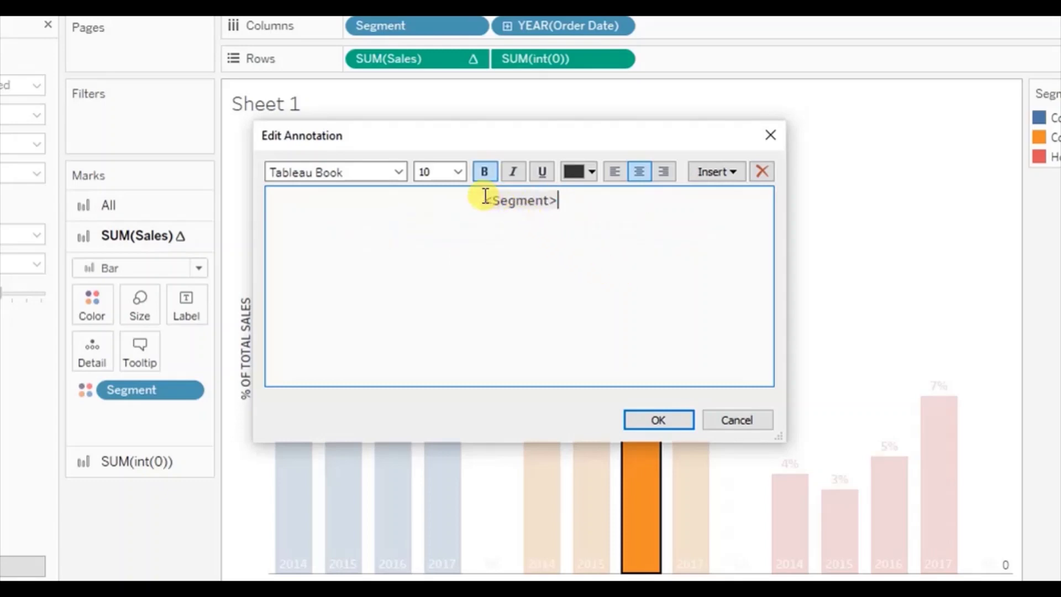
- Color the Corporate annotation's <Segment> text with the orange #f28e2b sampled from the Corporate bar
left_click_drag(483, 199, 572, 197)
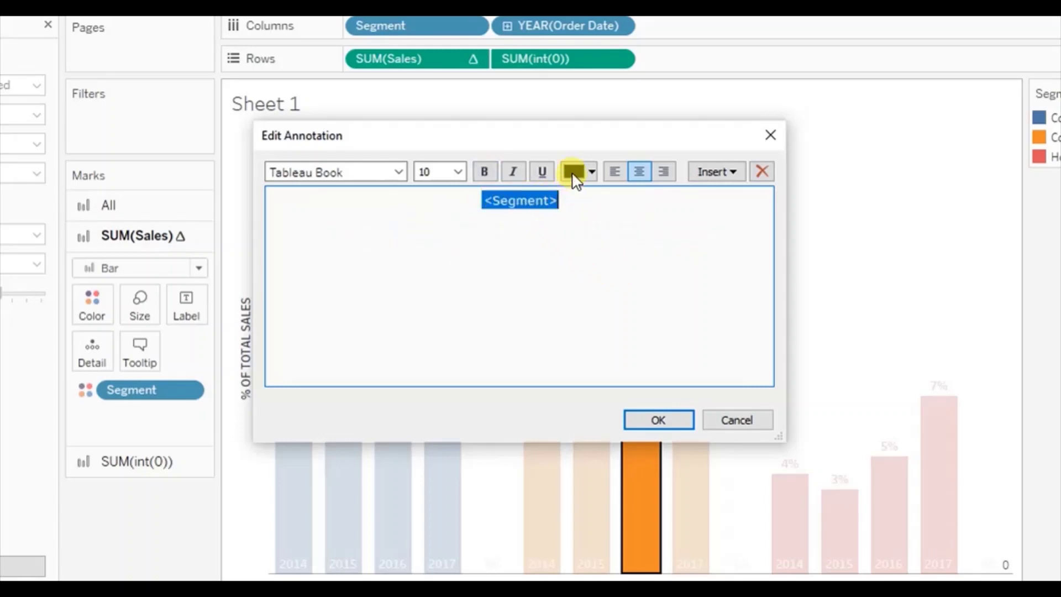
left_click(574, 173)
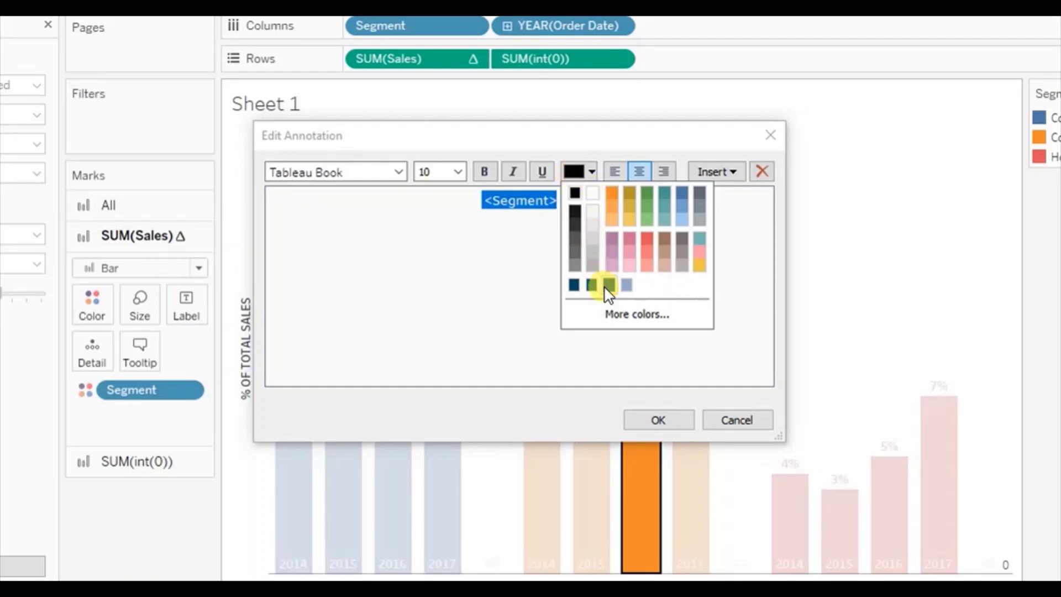
left_click(608, 315)
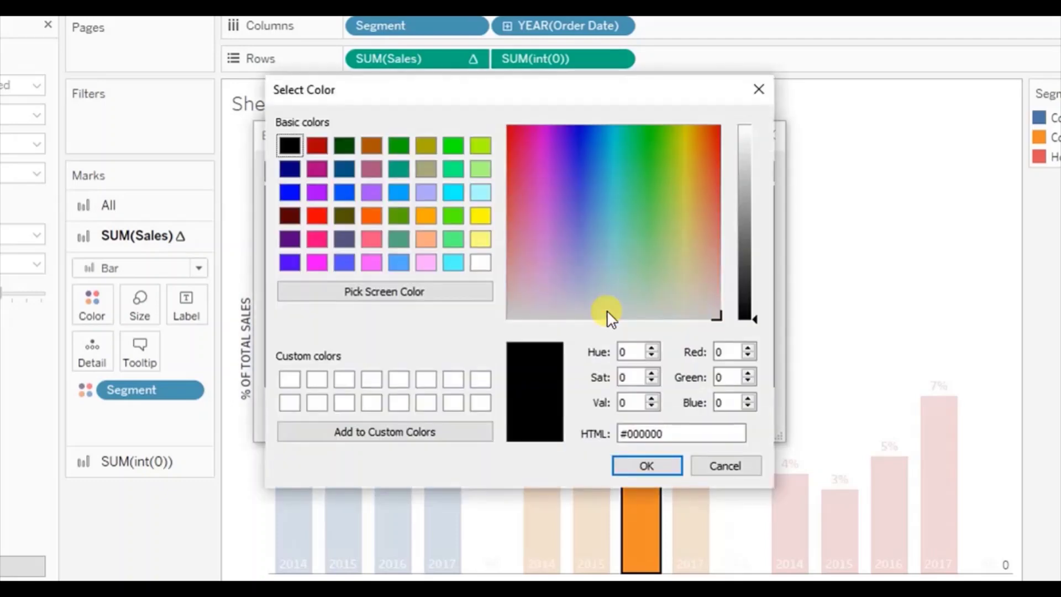
left_click(429, 296)
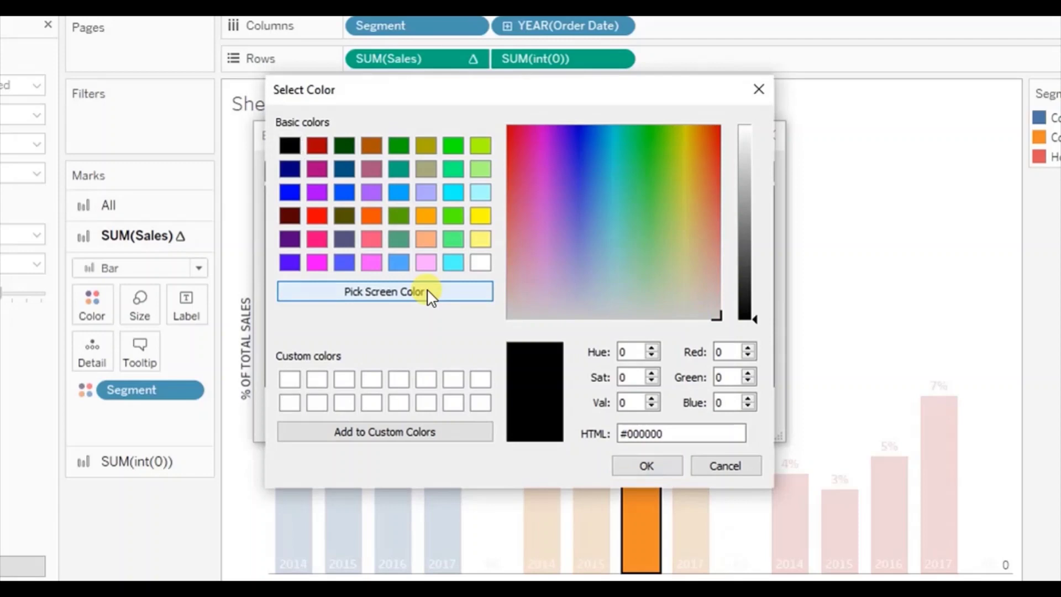
left_click(631, 515)
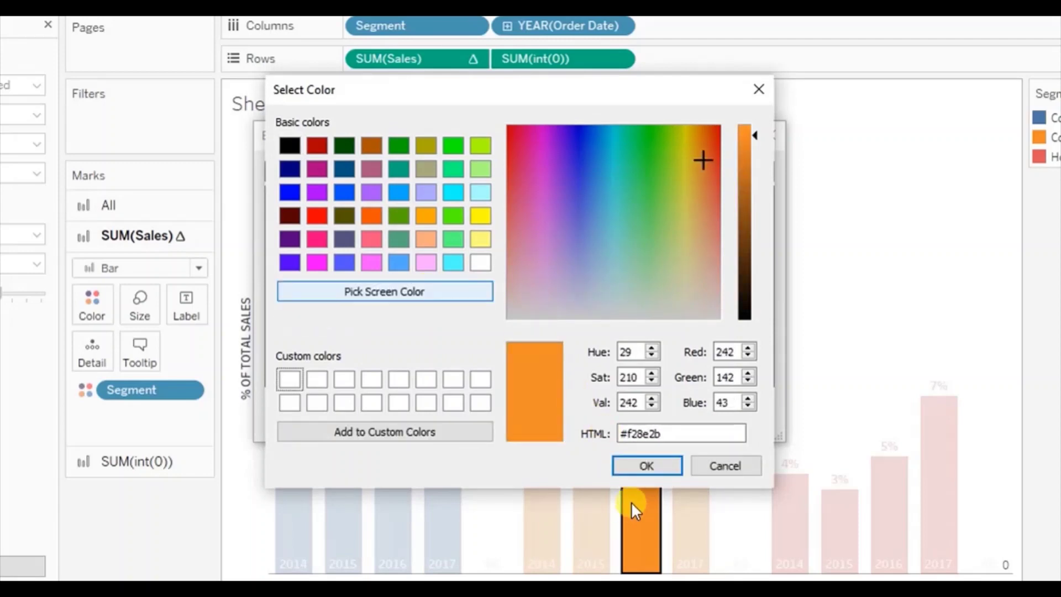
left_click(637, 467)
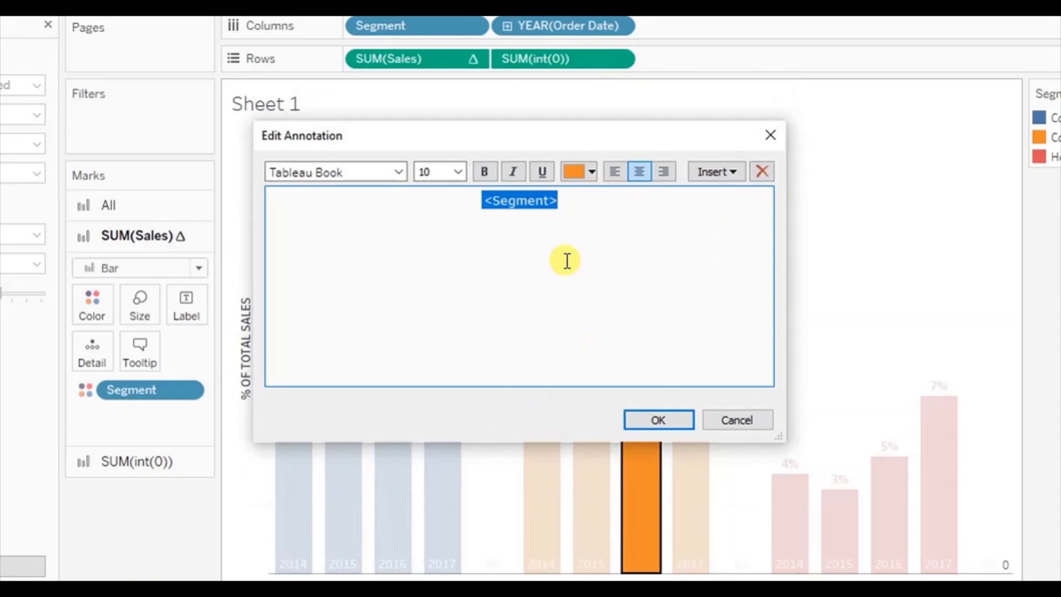
- Set the Corporate annotation text's font to Tableau Bold and apply the annotation
left_click(327, 170)
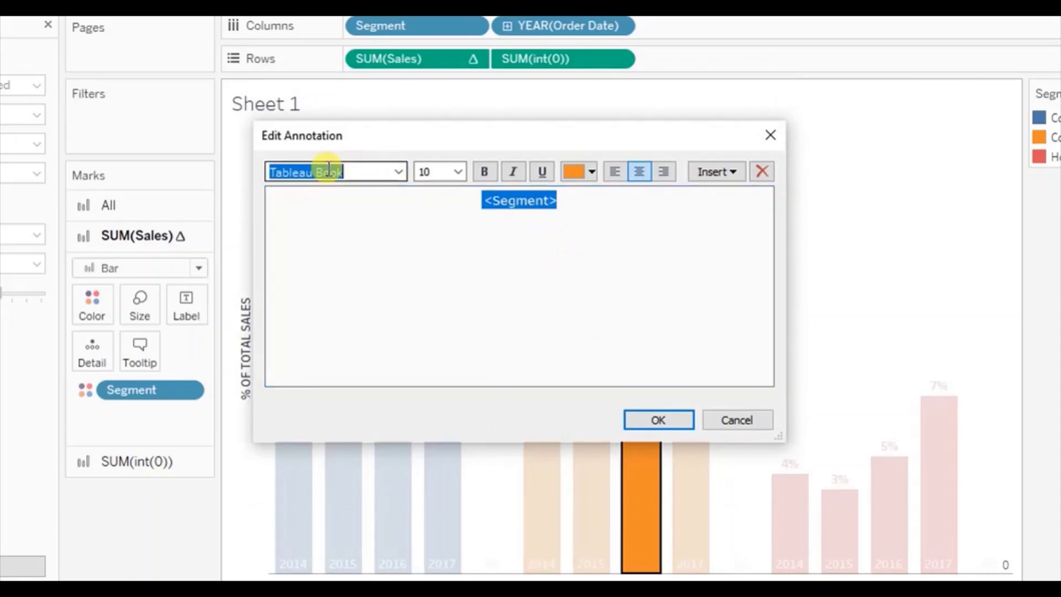
double_click(328, 170)
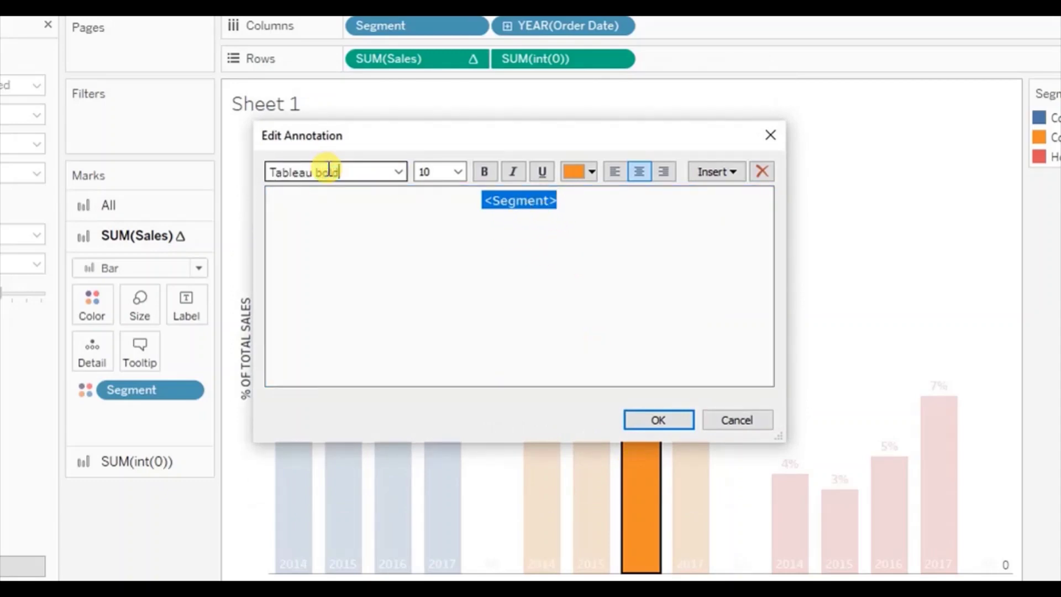
type("bold")
key("Return")
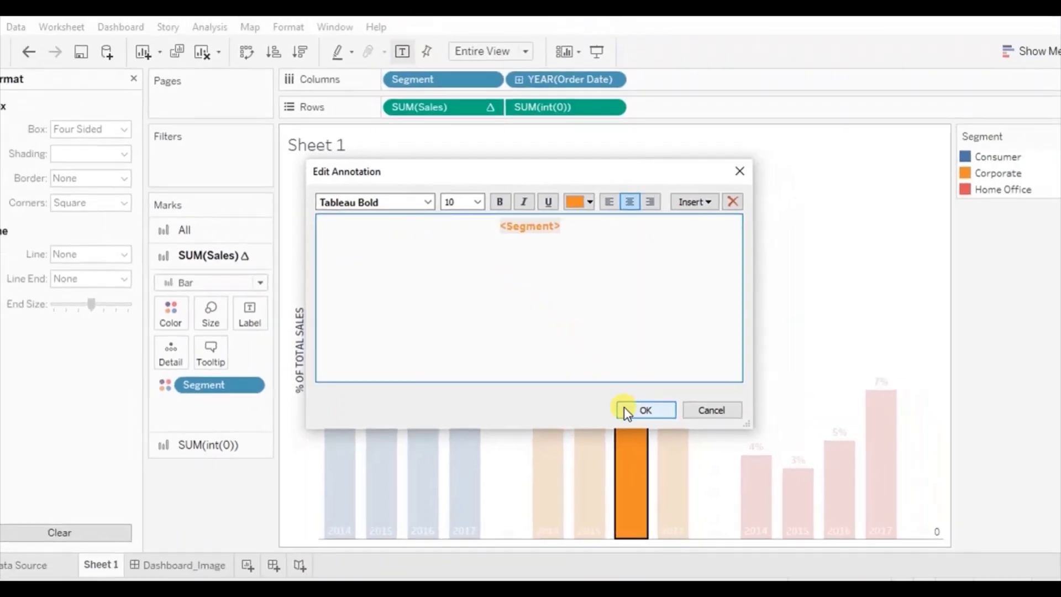
left_click(629, 418)
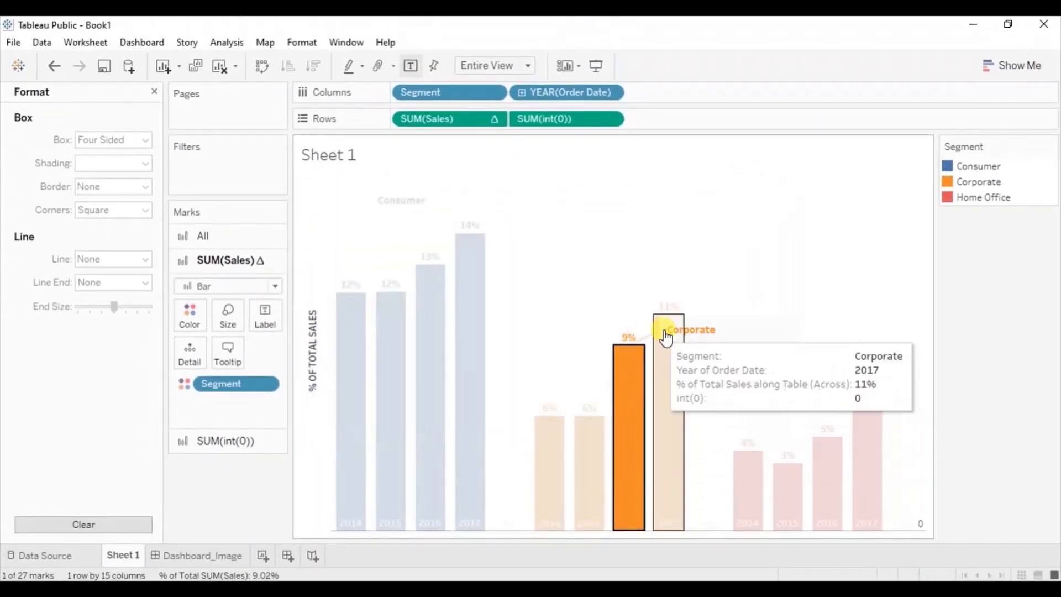
- Move the Corporate annotation above the orange bars, level with the Consumer annotation
left_click(734, 330)
left_click_drag(734, 330, 640, 202)
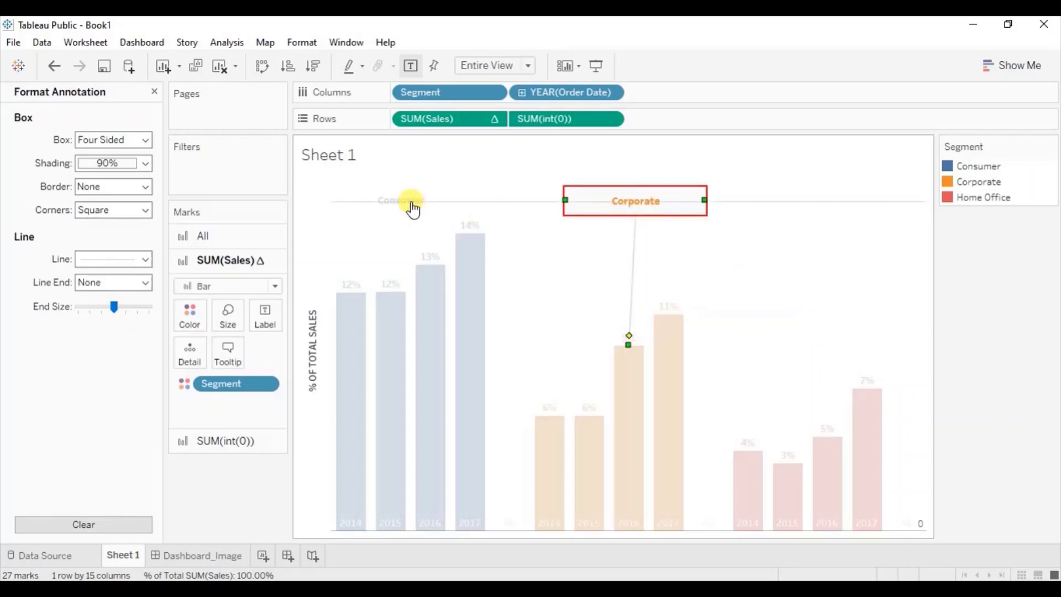
left_click(616, 244)
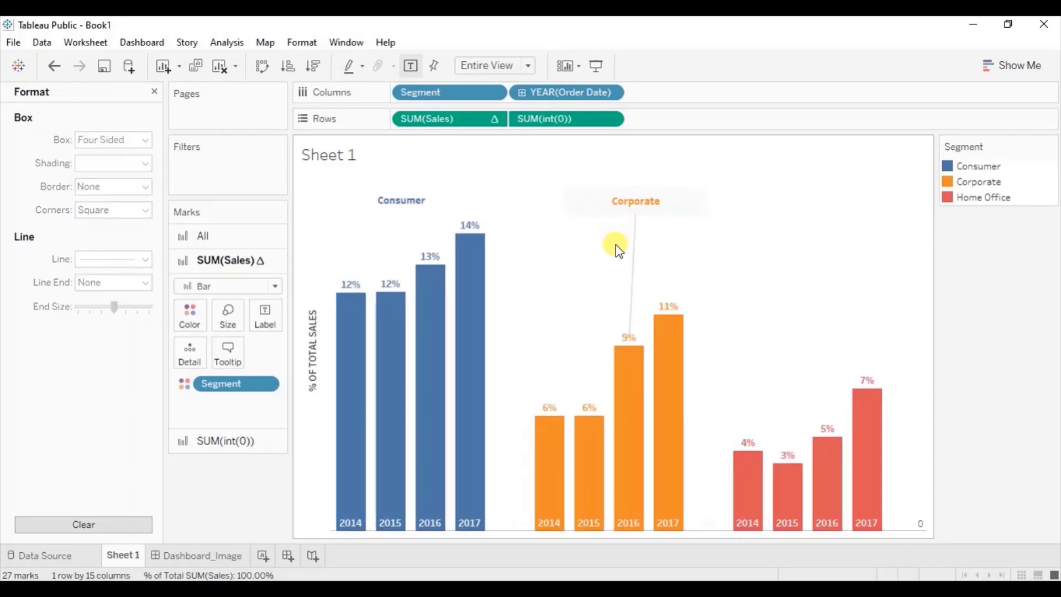
- Set the Corporate annotation's shading and leader line to None
right_click(586, 194)
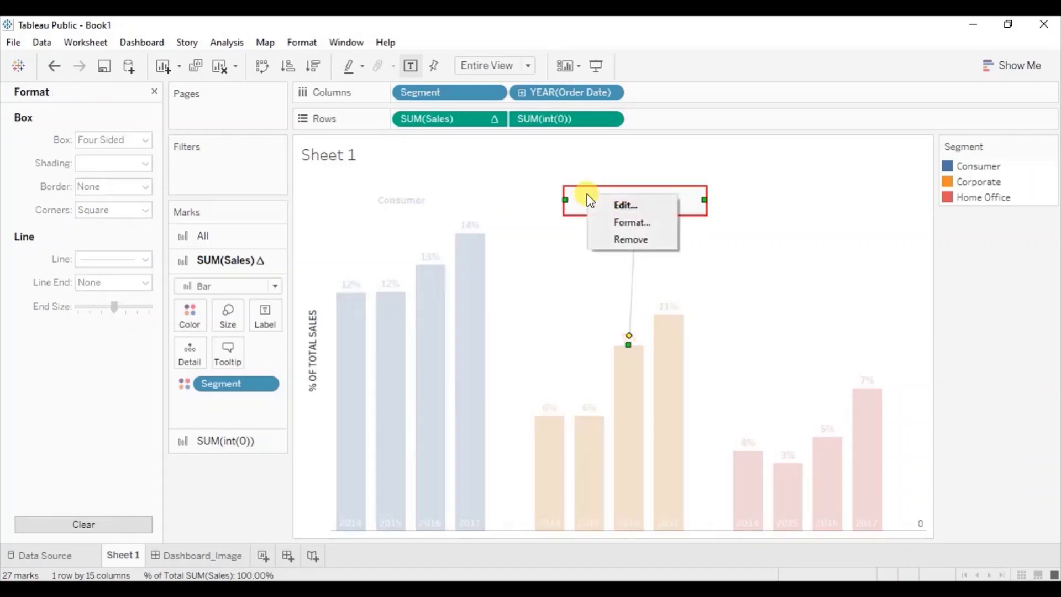
left_click(608, 221)
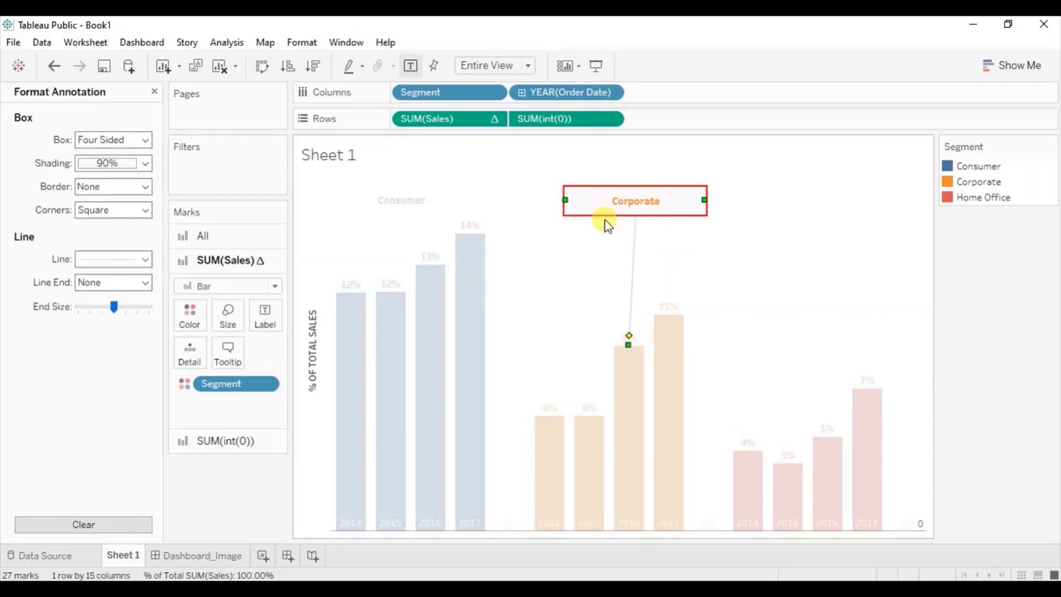
left_click(111, 163)
left_click(114, 180)
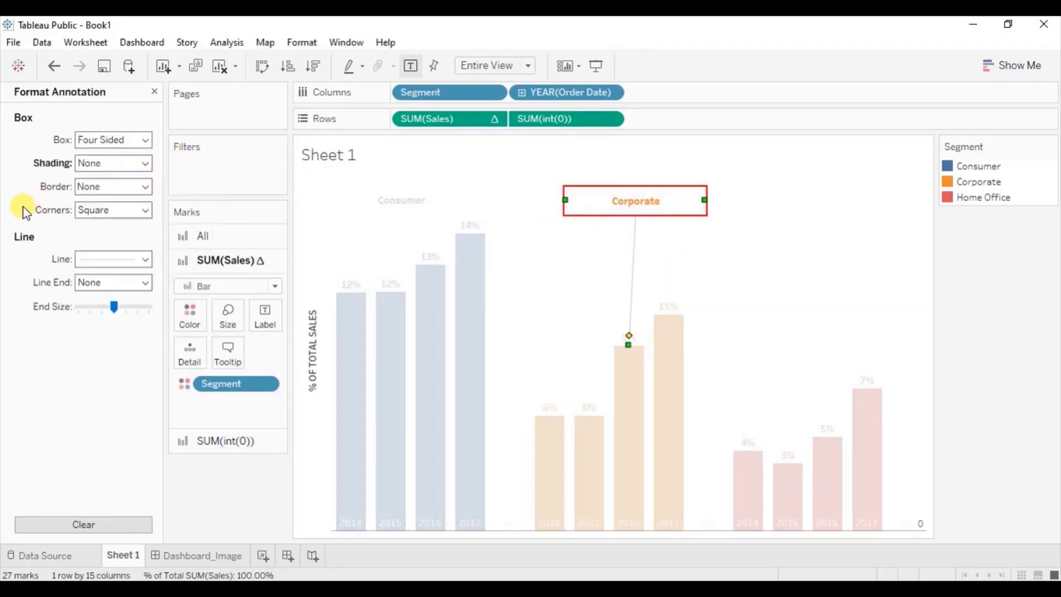
left_click(100, 260)
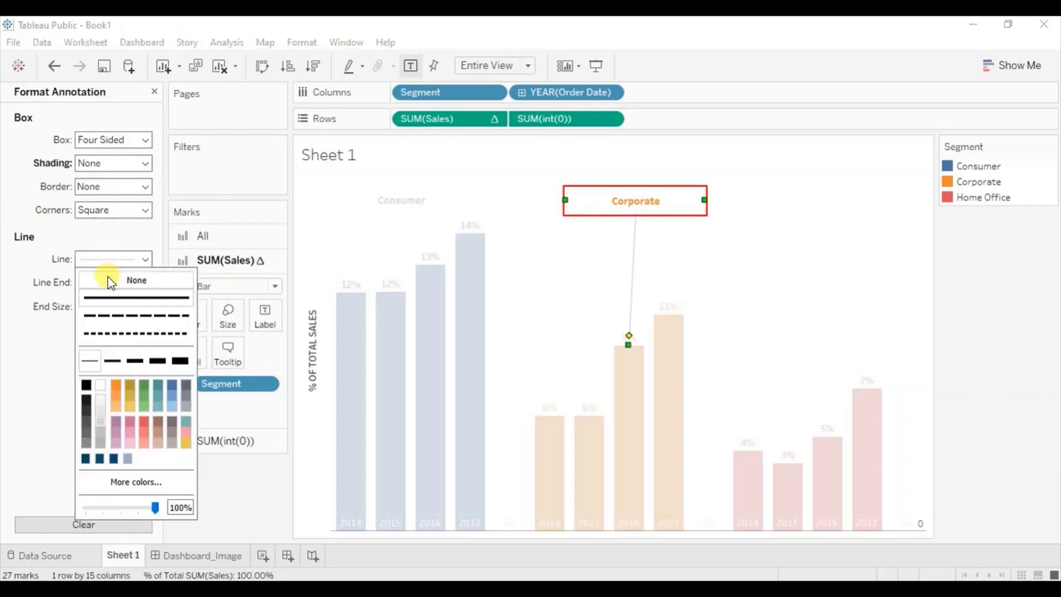
left_click(111, 280)
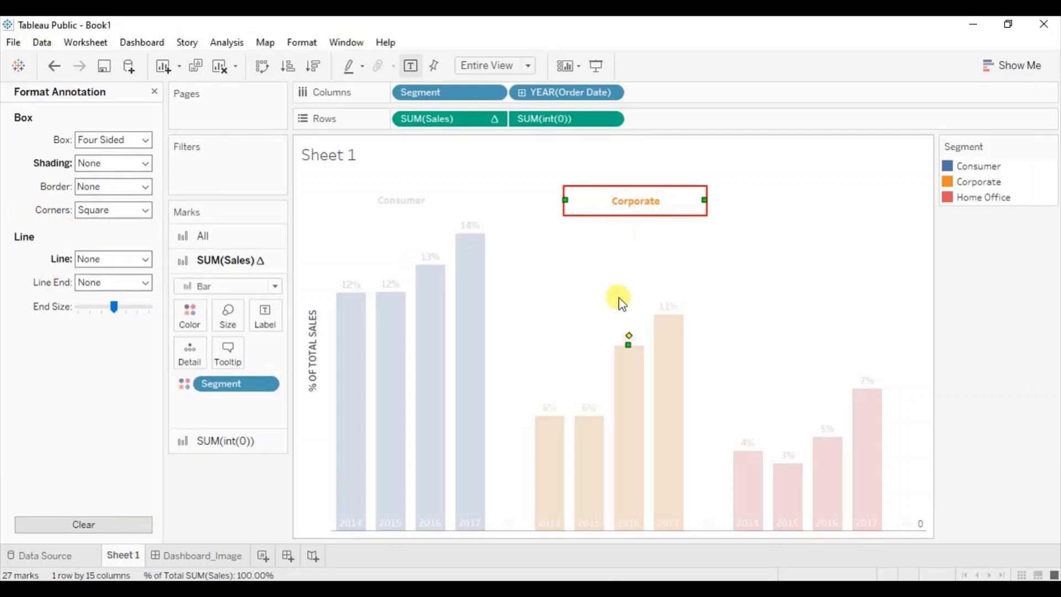
left_click(636, 252)
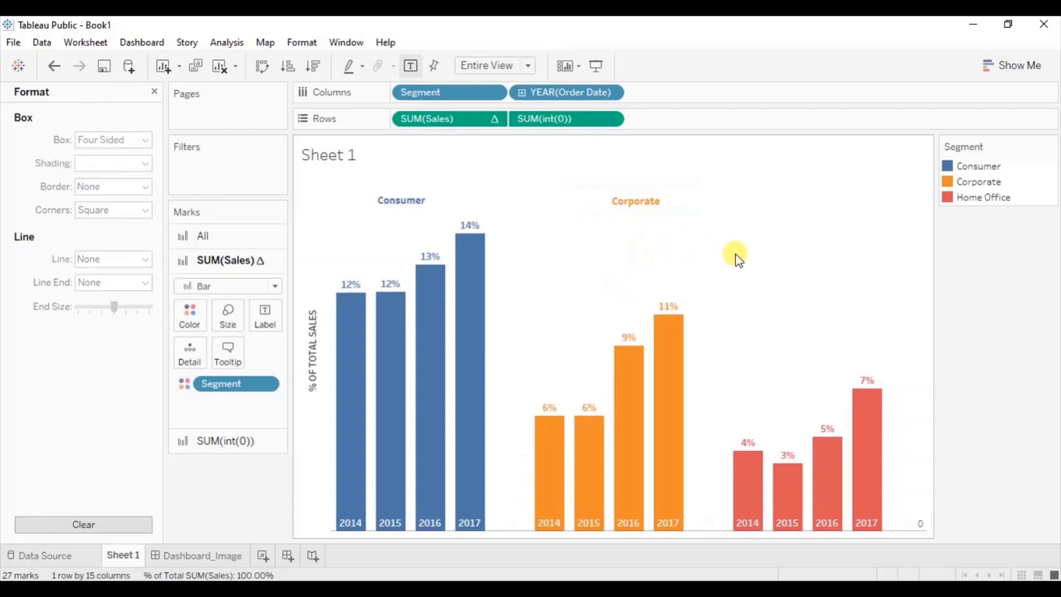
- Add a mark annotation to the Home Office 2017 bar containing only the <Segment> field
right_click(865, 420)
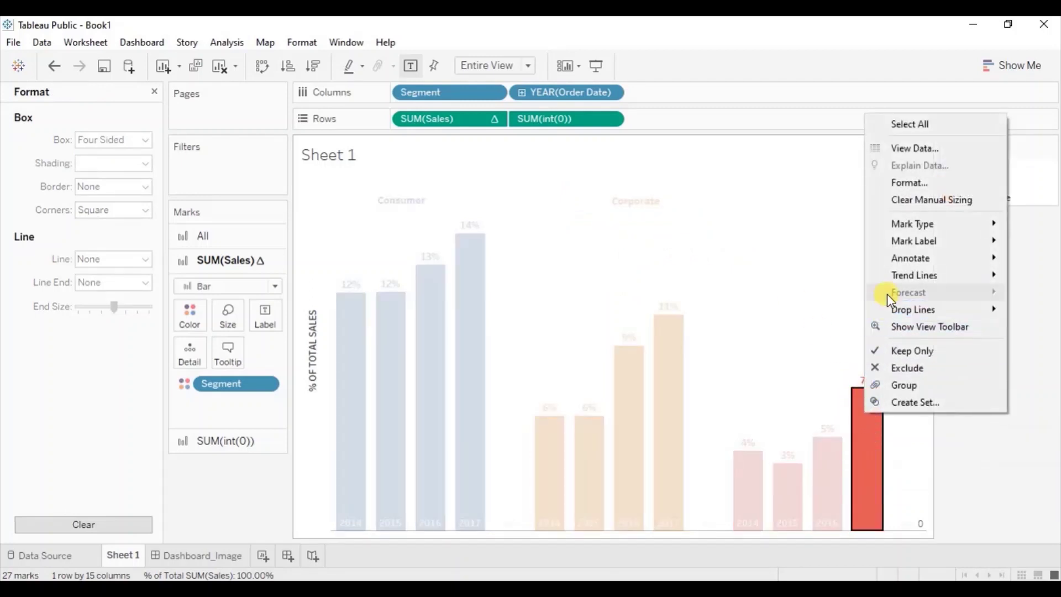
mouse_move(884, 258)
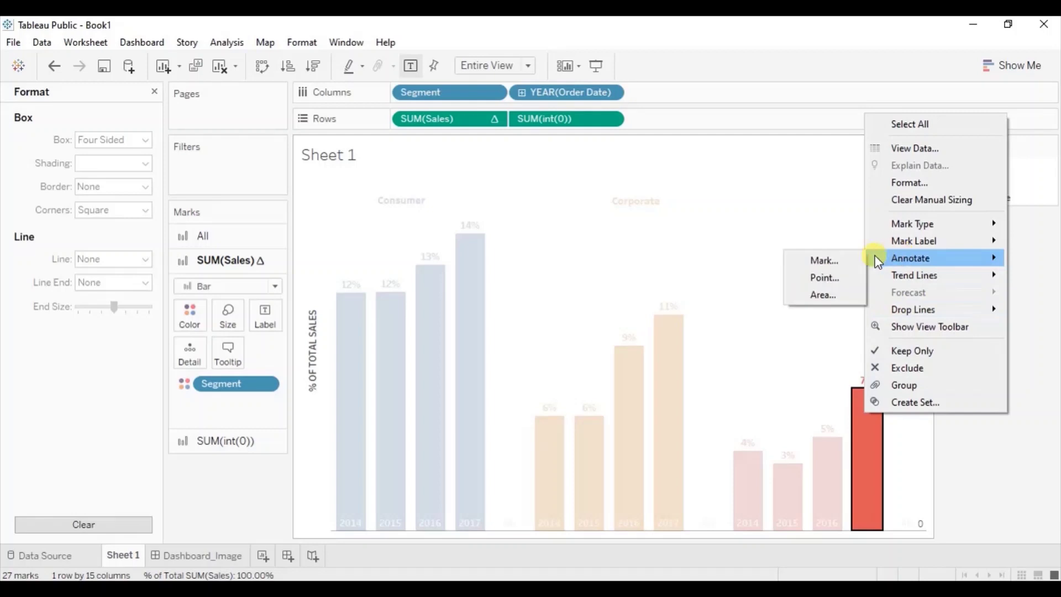
left_click(825, 260)
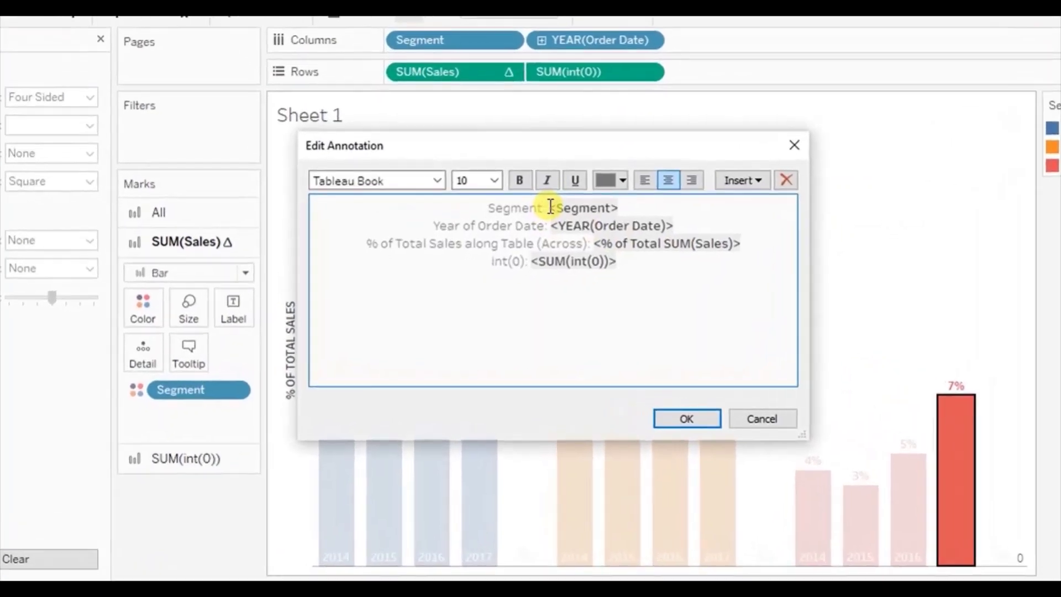
double_click(551, 207)
key("BackSpace")
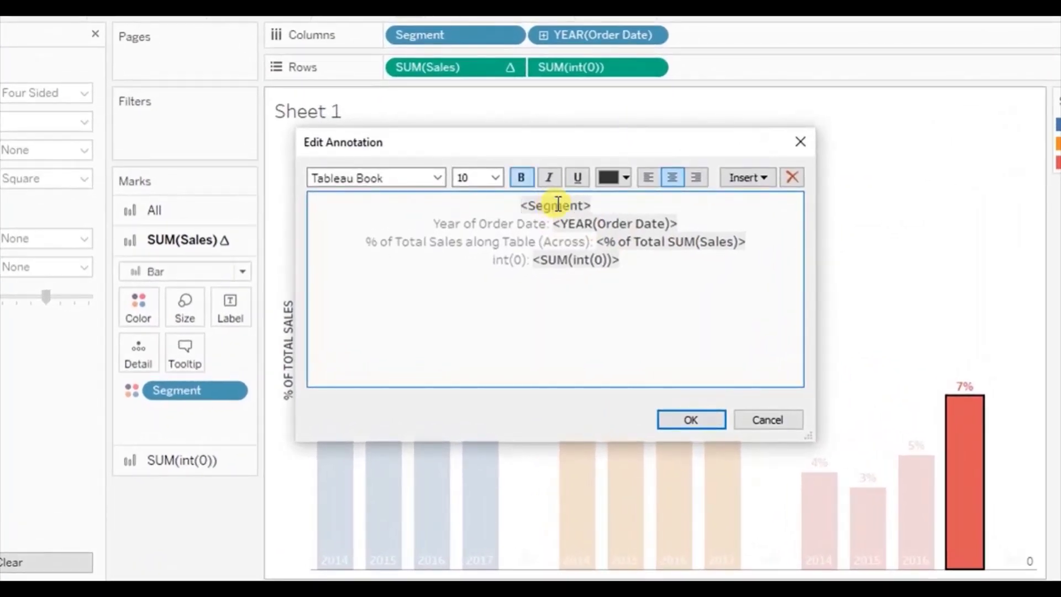
left_click_drag(594, 204, 640, 275)
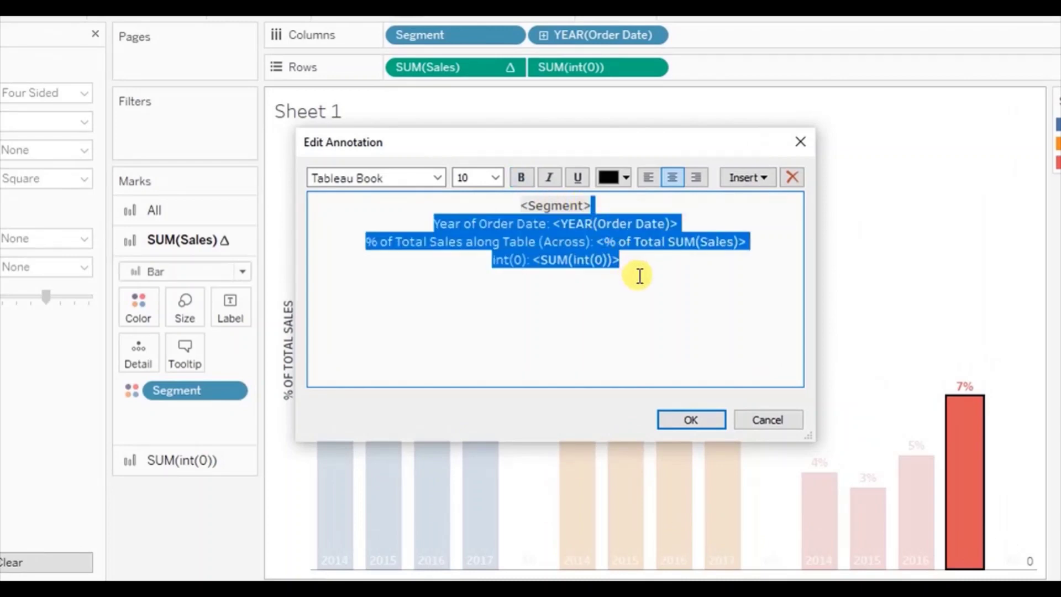
key("BackSpace")
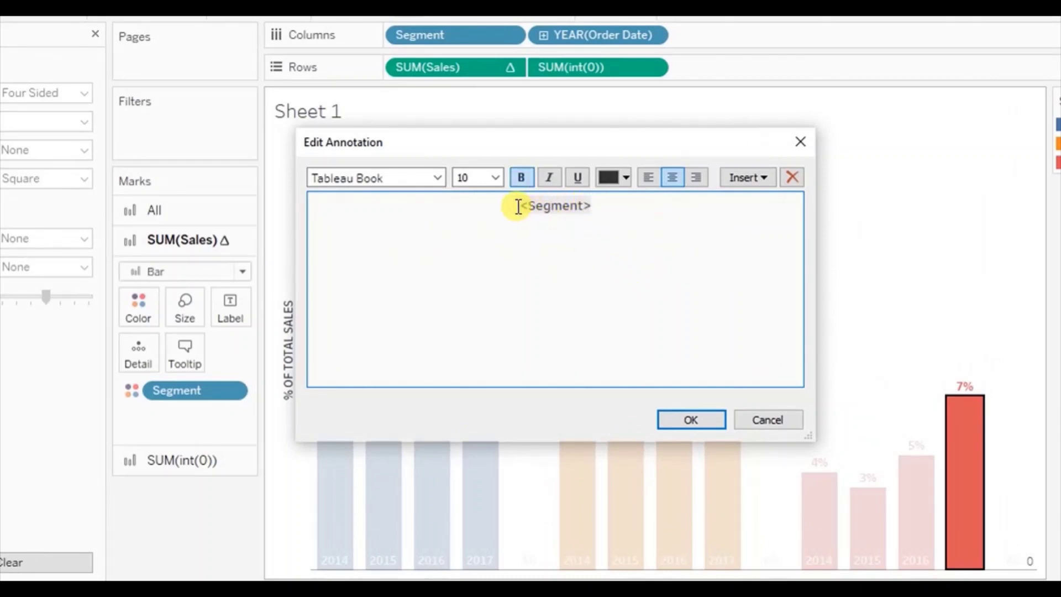
- Color the Home Office annotation's <Segment> text with the red sampled from the Home Office bar
left_click_drag(519, 205, 599, 206)
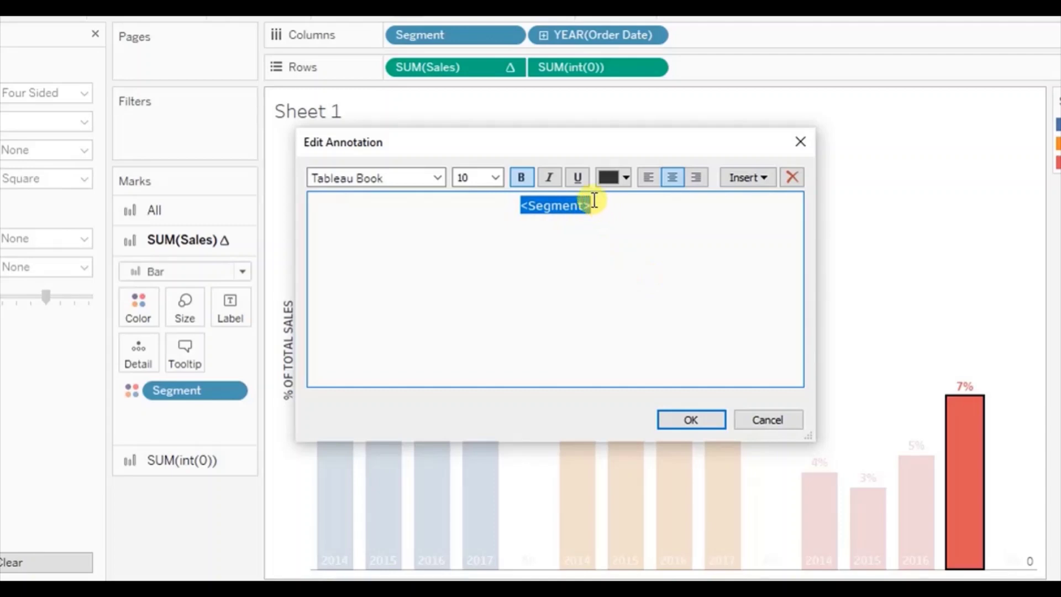
left_click(617, 180)
left_click(638, 313)
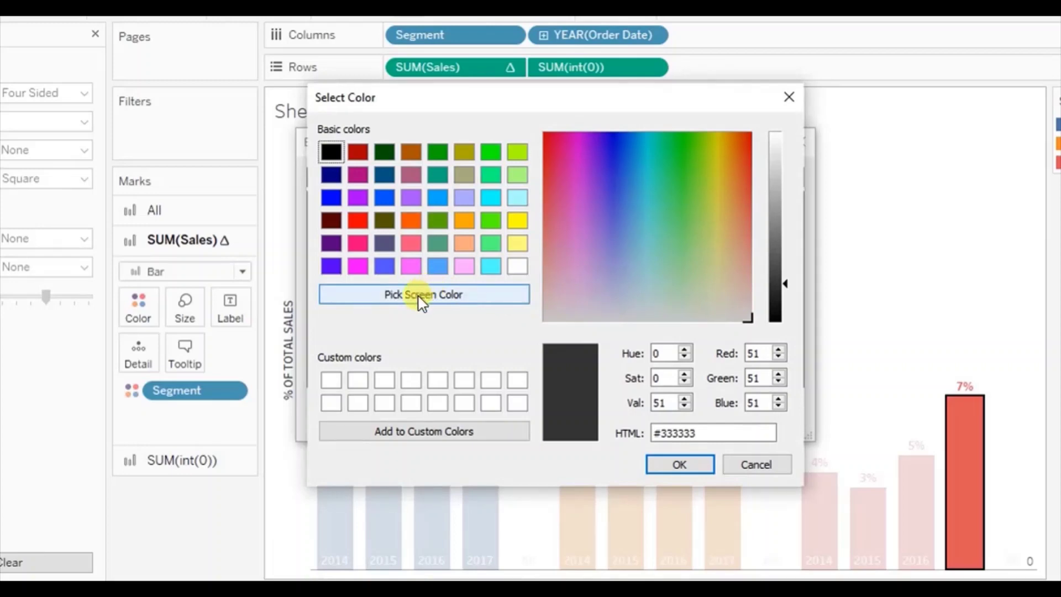
left_click(428, 293)
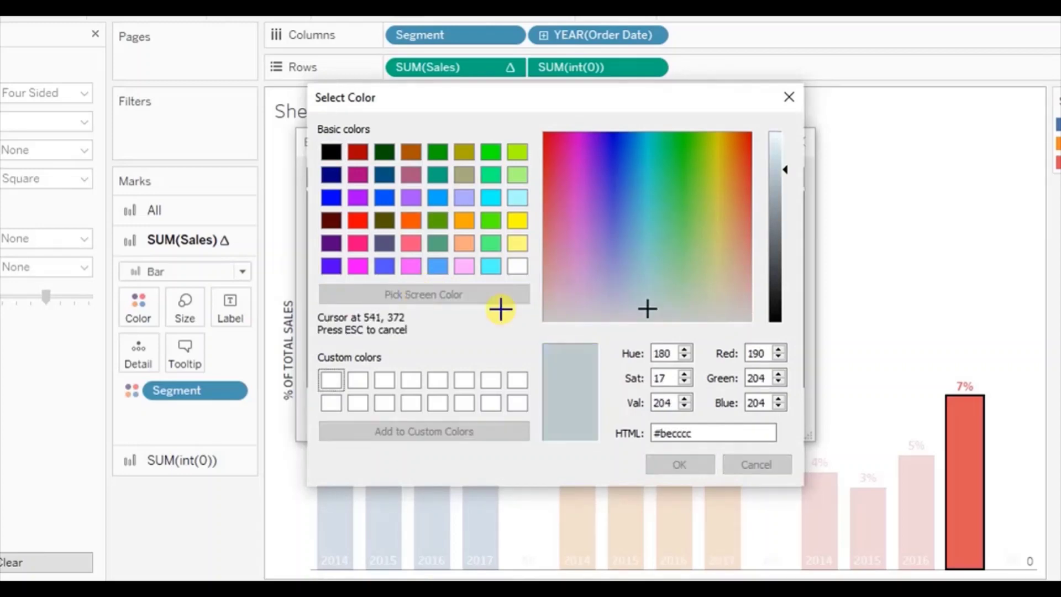
left_click(968, 424)
left_click(681, 465)
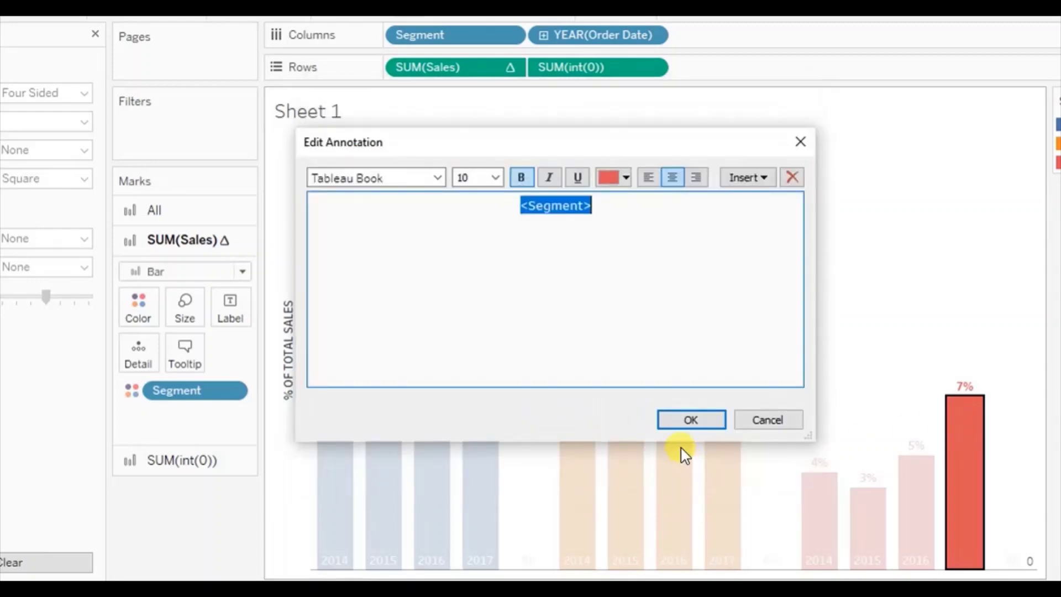
- Set the Home Office annotation text's font to Tableau Bold and apply the annotation
double_click(373, 180)
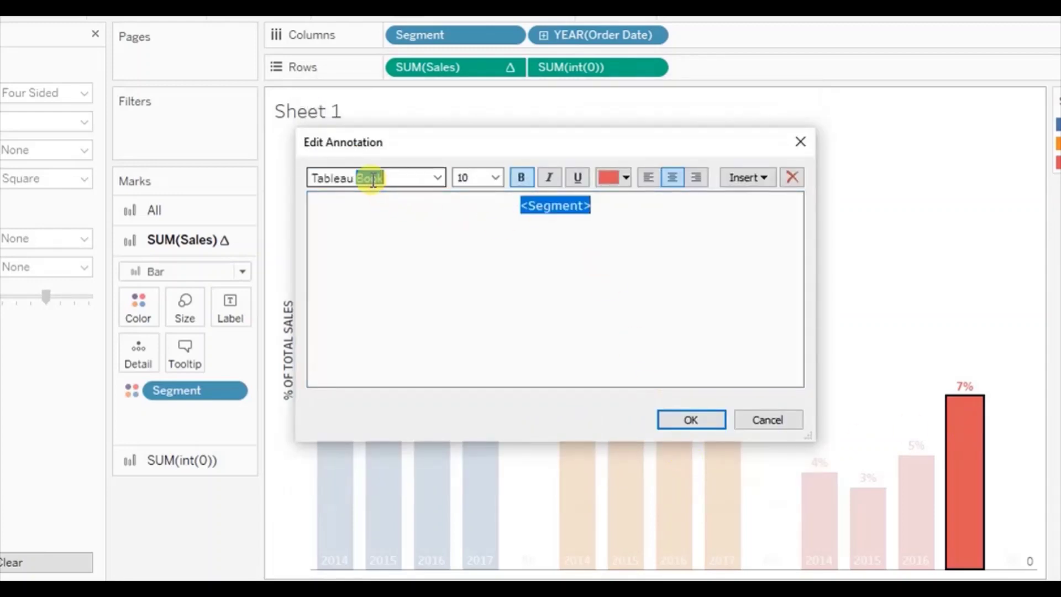
type("bold")
key("Return")
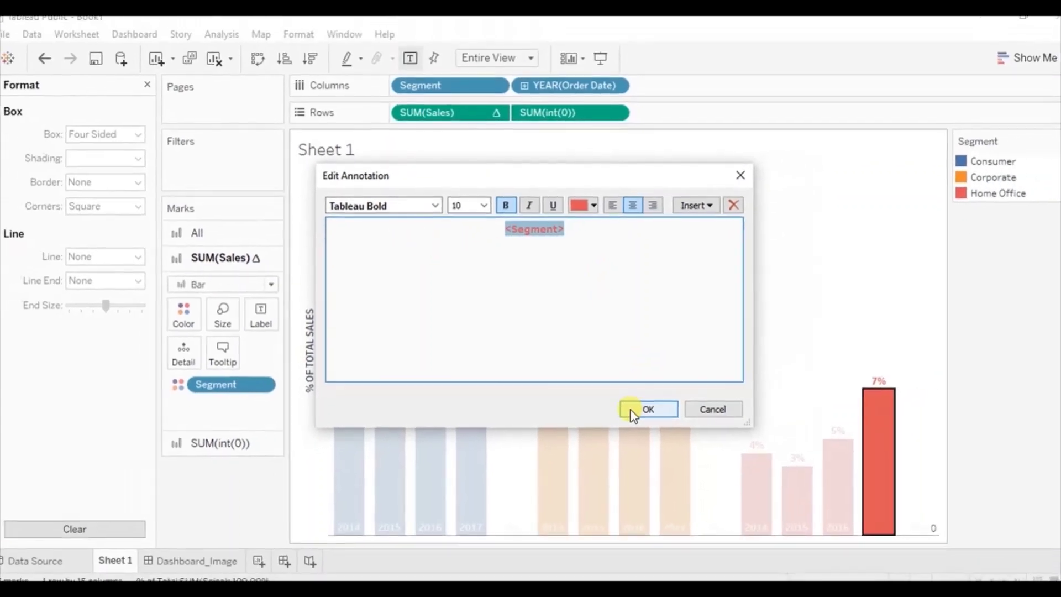
left_click(679, 420)
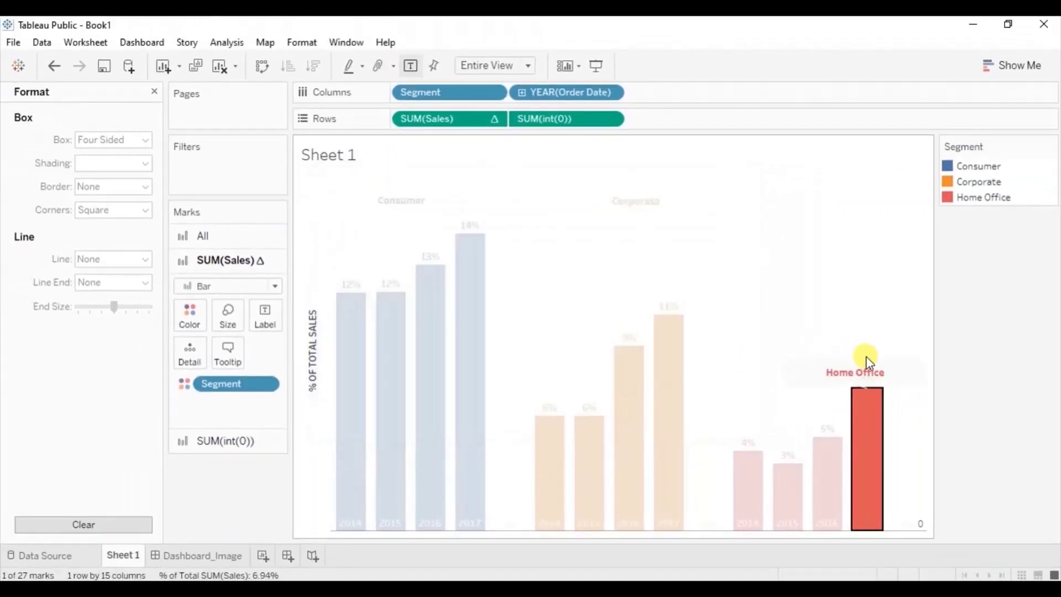
- Move the Home Office annotation above the red bars, roughly level with the Corporate annotation
left_click(869, 373)
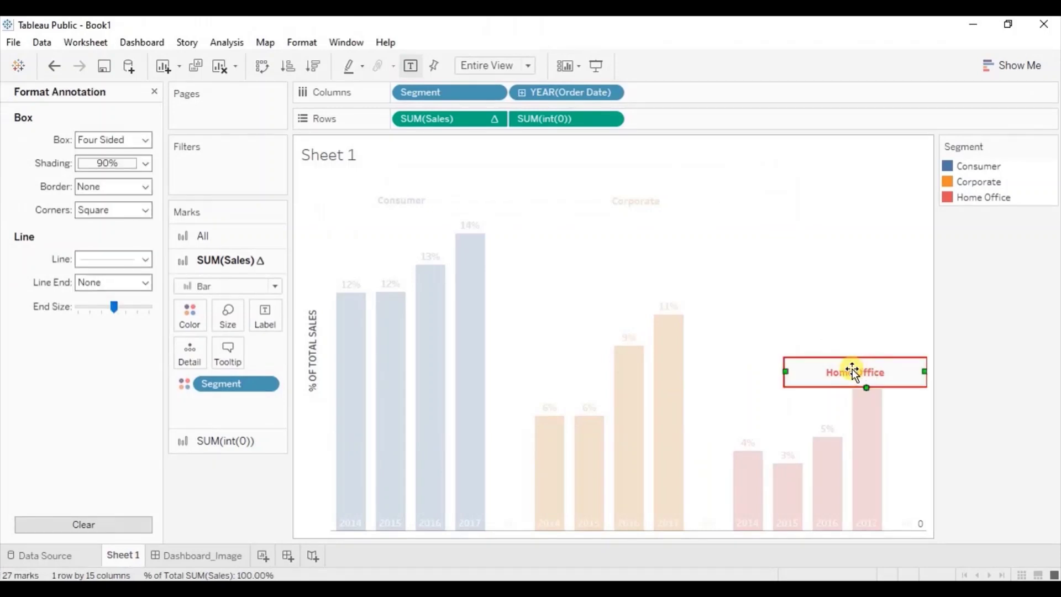
left_click_drag(852, 372, 813, 208)
left_click_drag(813, 206, 819, 204)
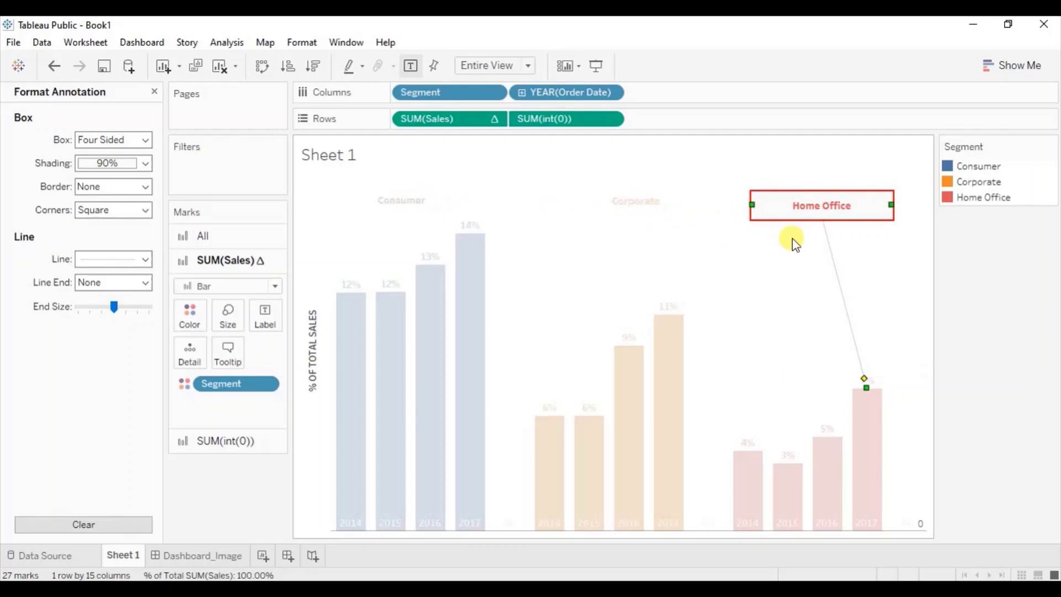
left_click(806, 285)
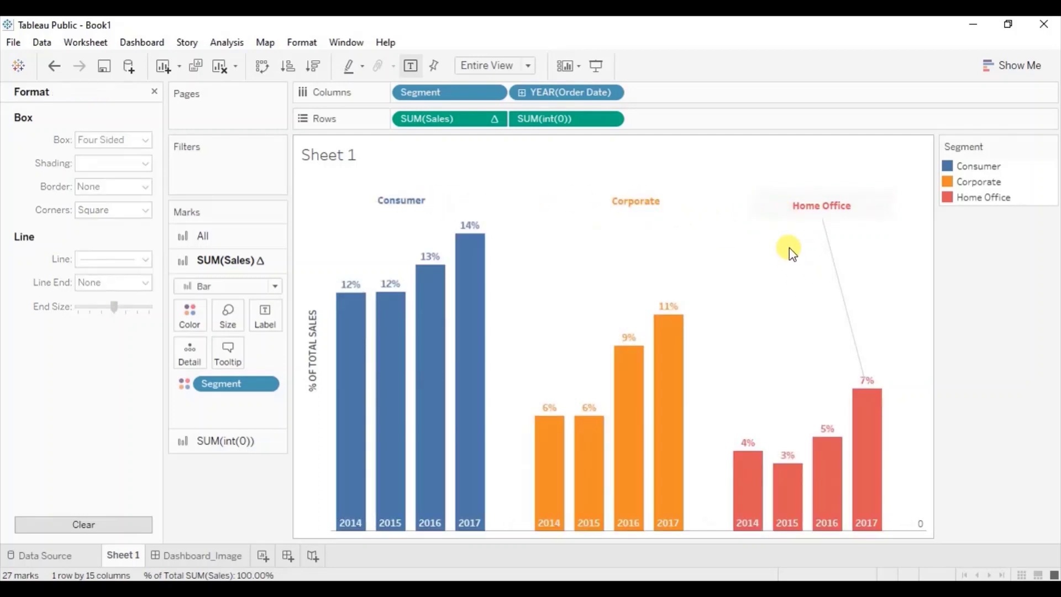
- Set the Home Office annotation's shading and leader line to None
left_click(779, 213)
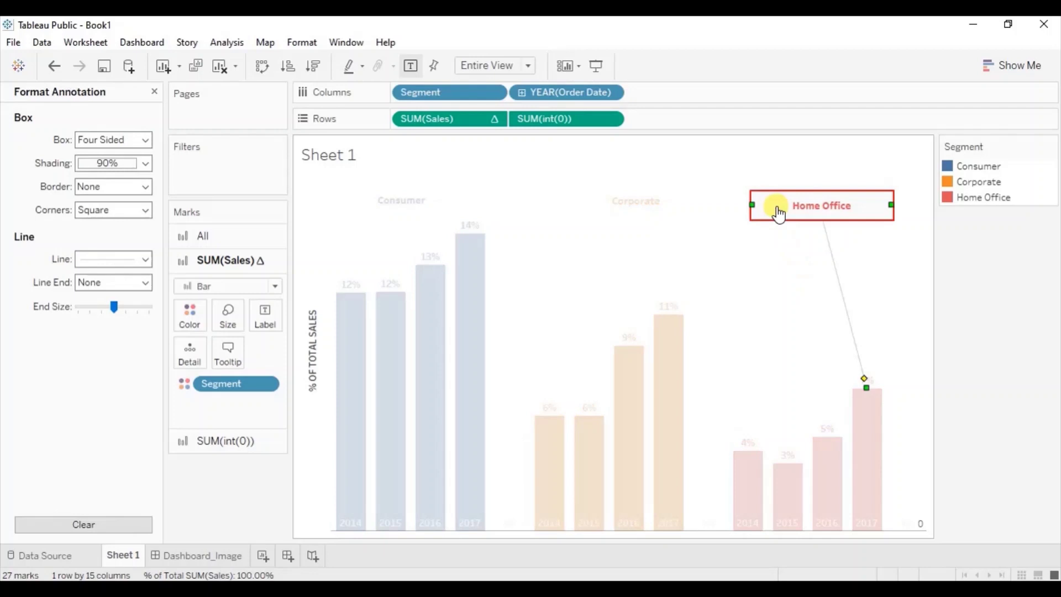
right_click(779, 212)
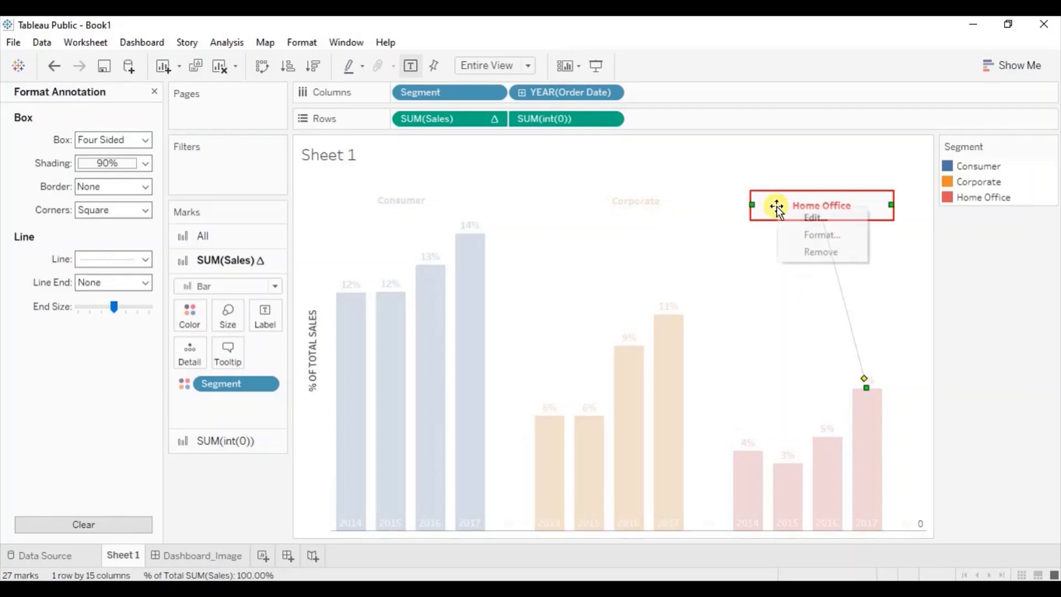
left_click(791, 231)
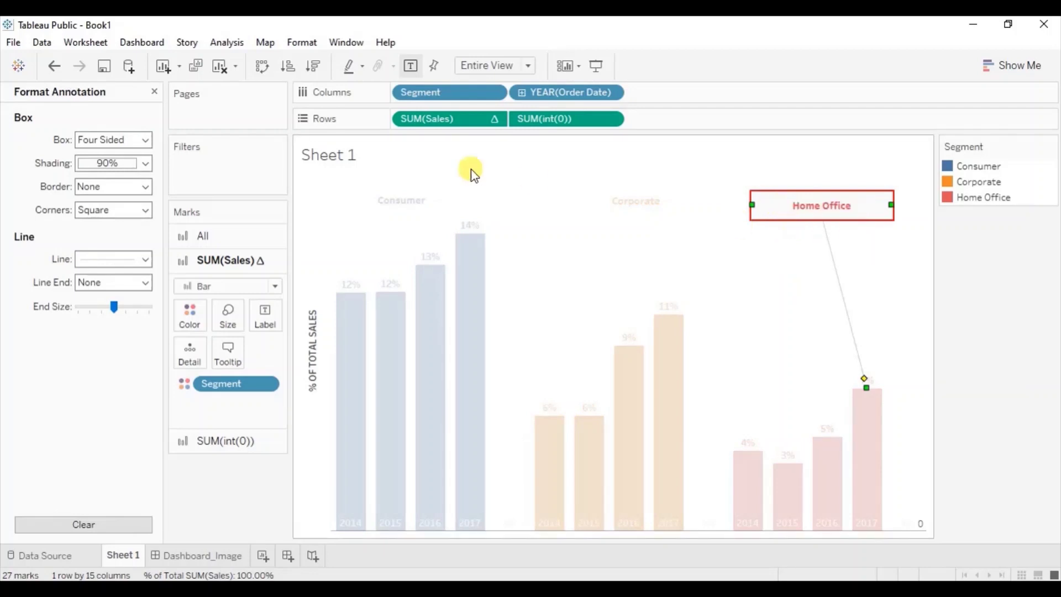
left_click(114, 165)
left_click(119, 182)
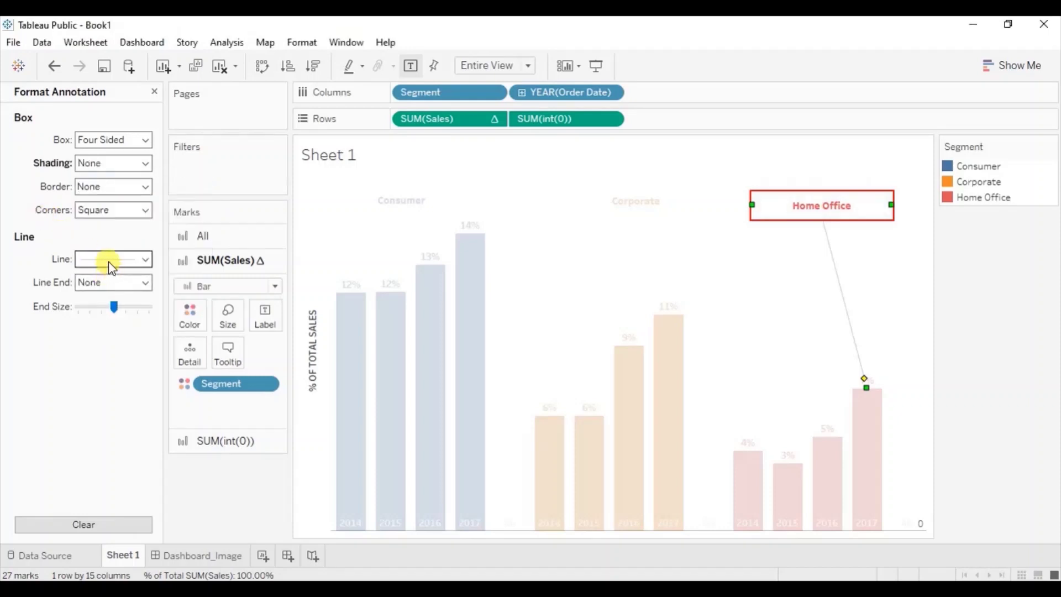
left_click(109, 260)
left_click(123, 280)
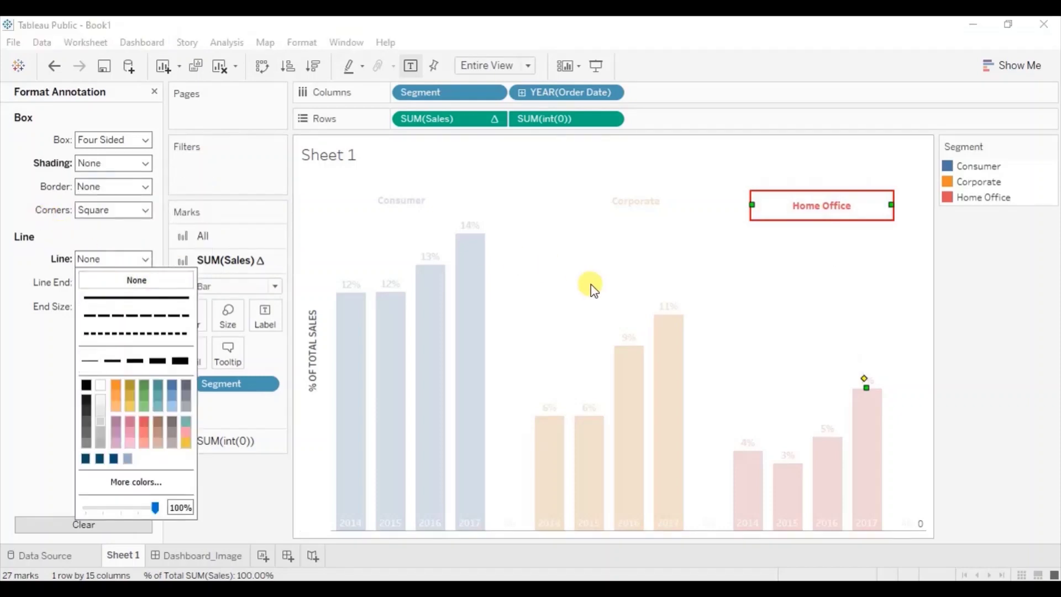
left_click(904, 293)
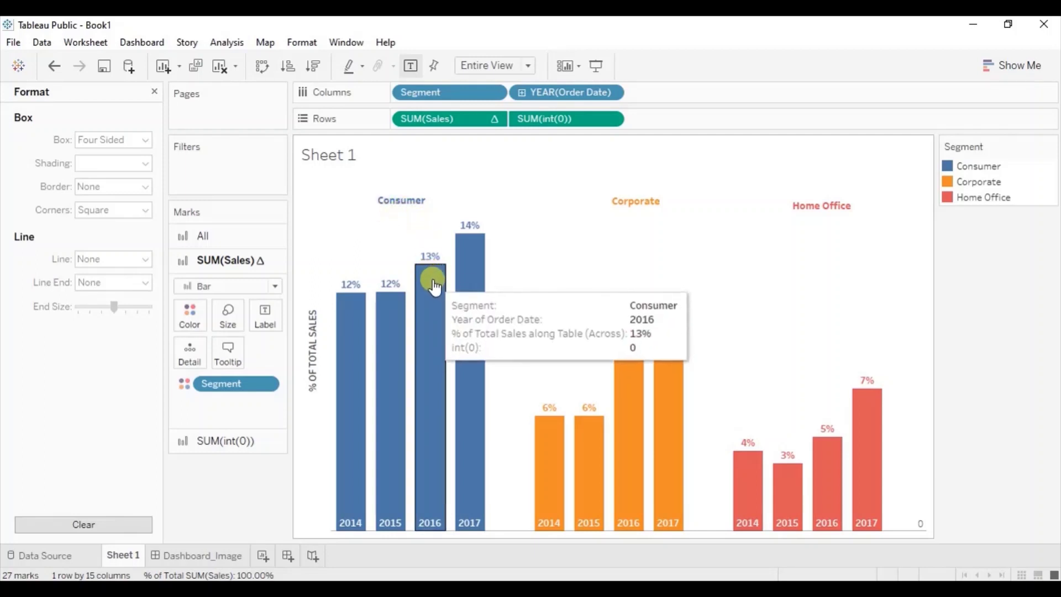
- Remove the int(0) line from the tooltip shared by all marks
mouse_move(670, 367)
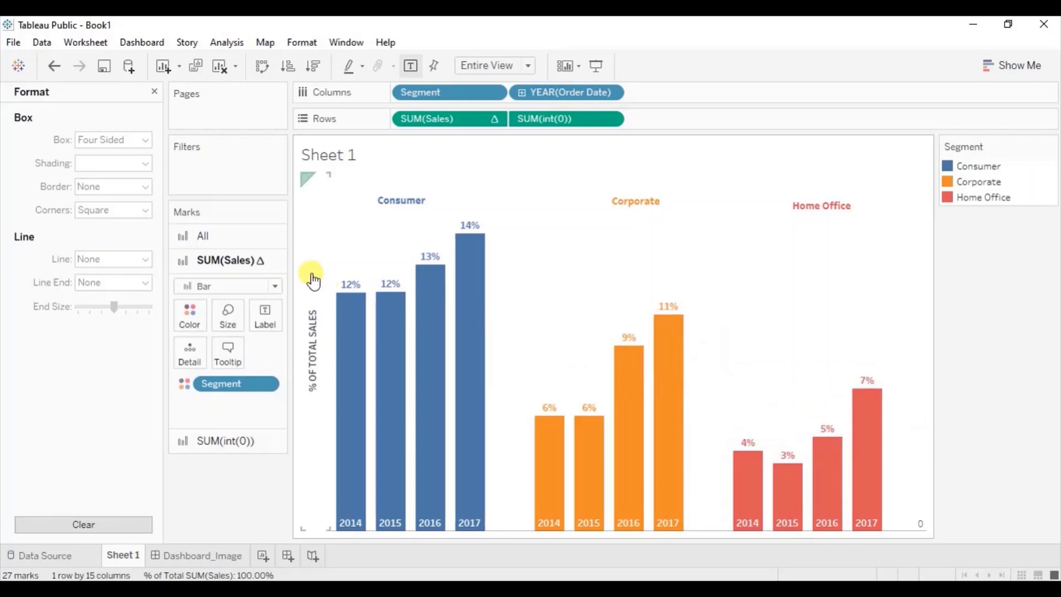
left_click(229, 243)
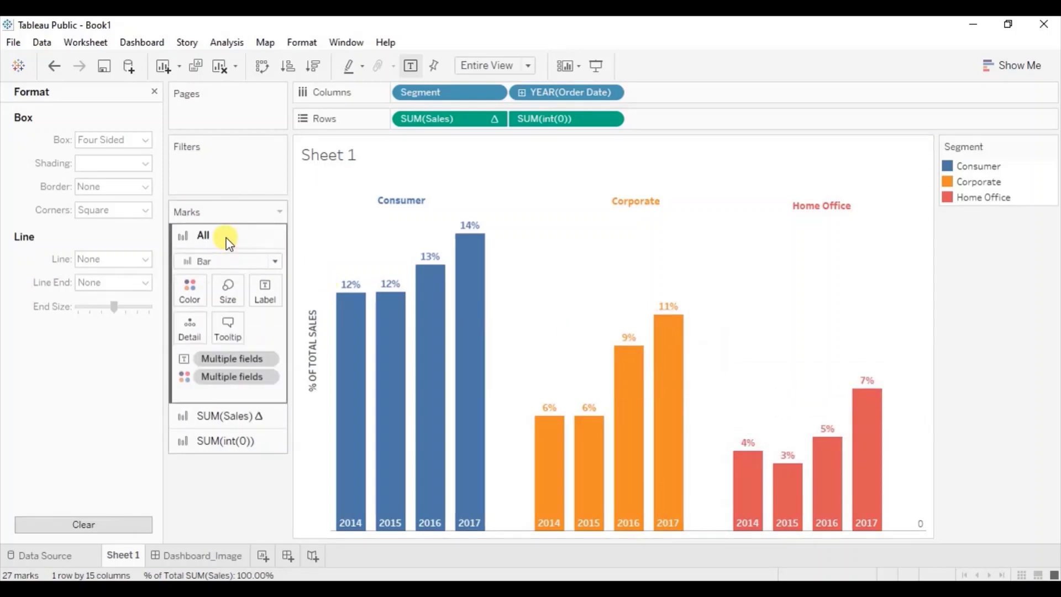
left_click(230, 332)
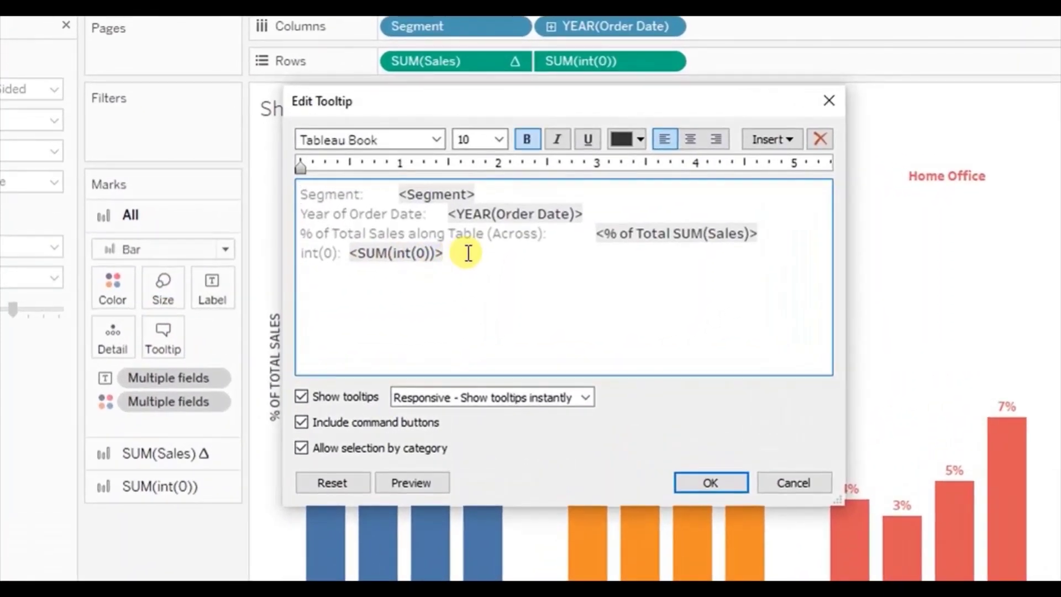
left_click_drag(460, 264, 326, 265)
key("BackSpace")
key("BackSpace")
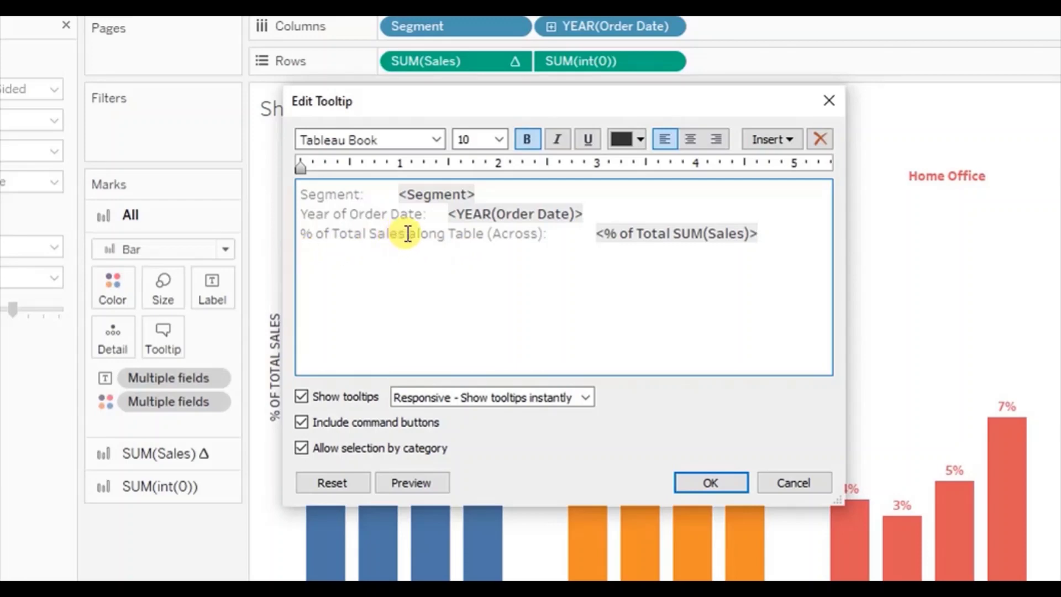
- Shorten the tooltip's percent label to "% of Total Sales:", apply it, and check the tooltip on the Corporate bars
left_click_drag(407, 233, 546, 233)
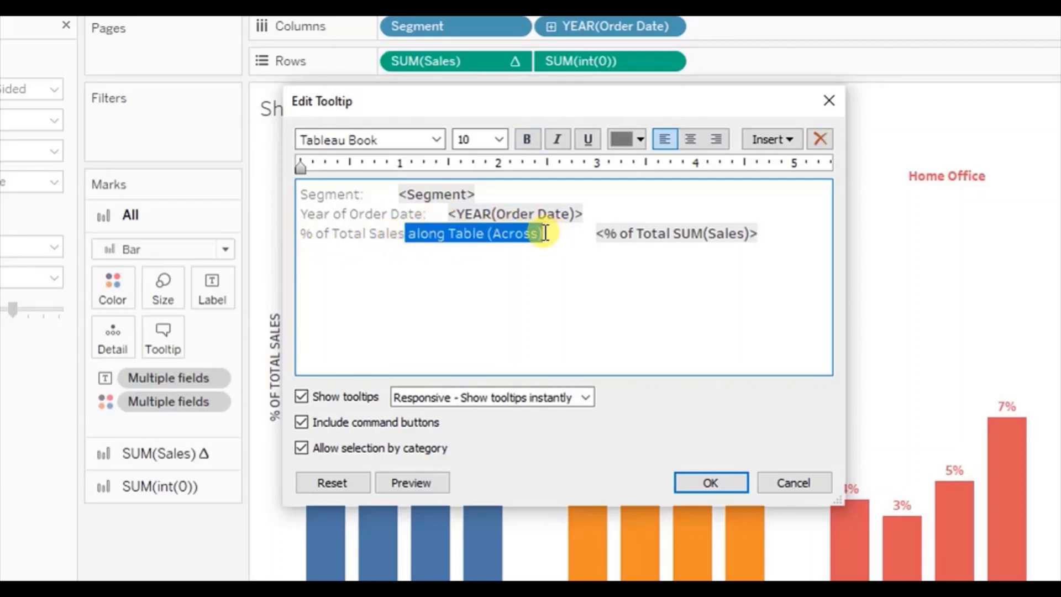
key("Delete")
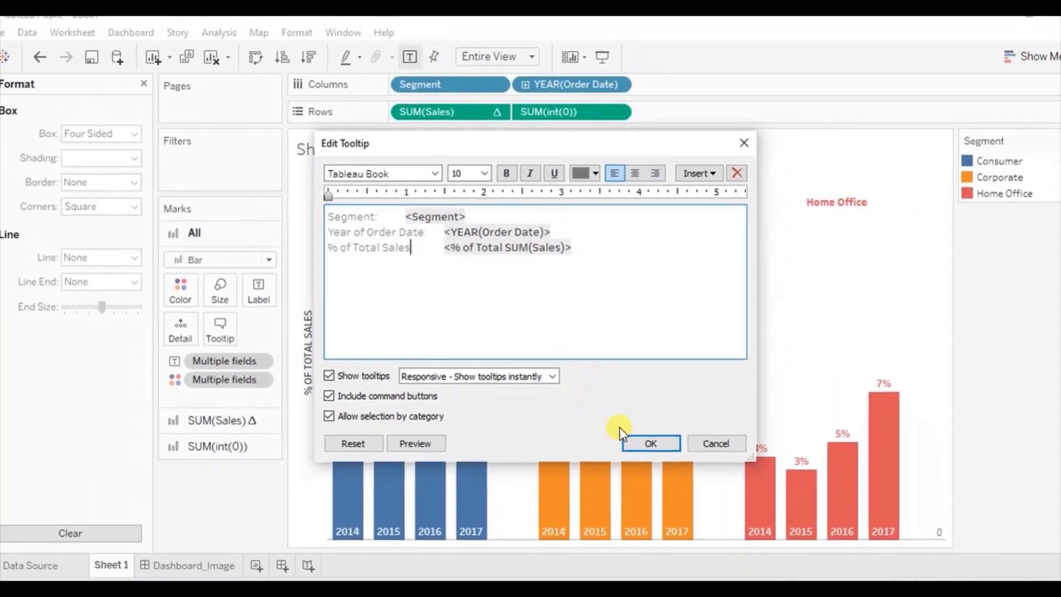
left_click(629, 438)
mouse_move(628, 428)
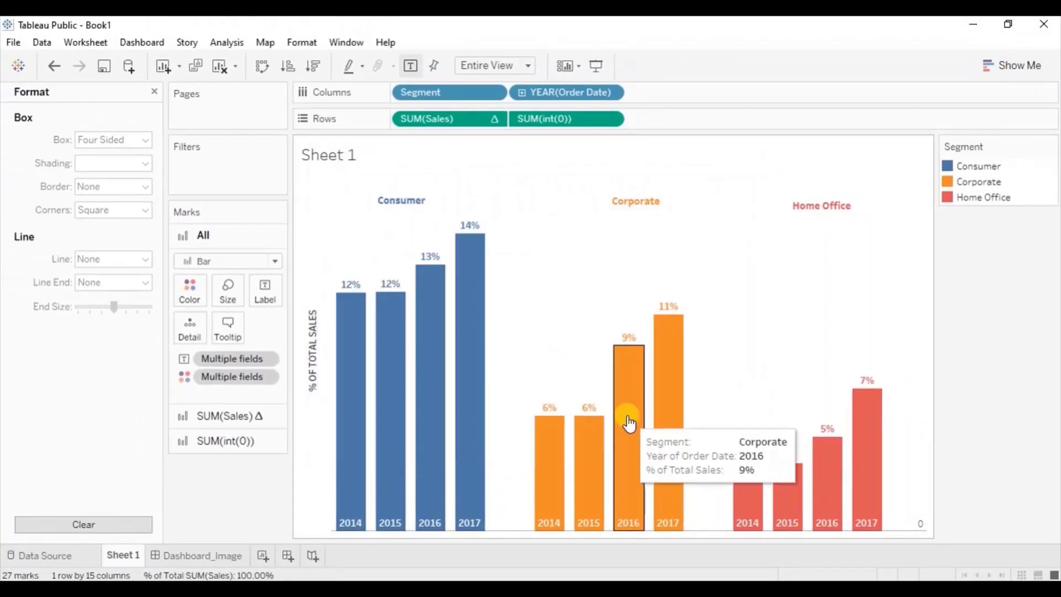
mouse_move(552, 459)
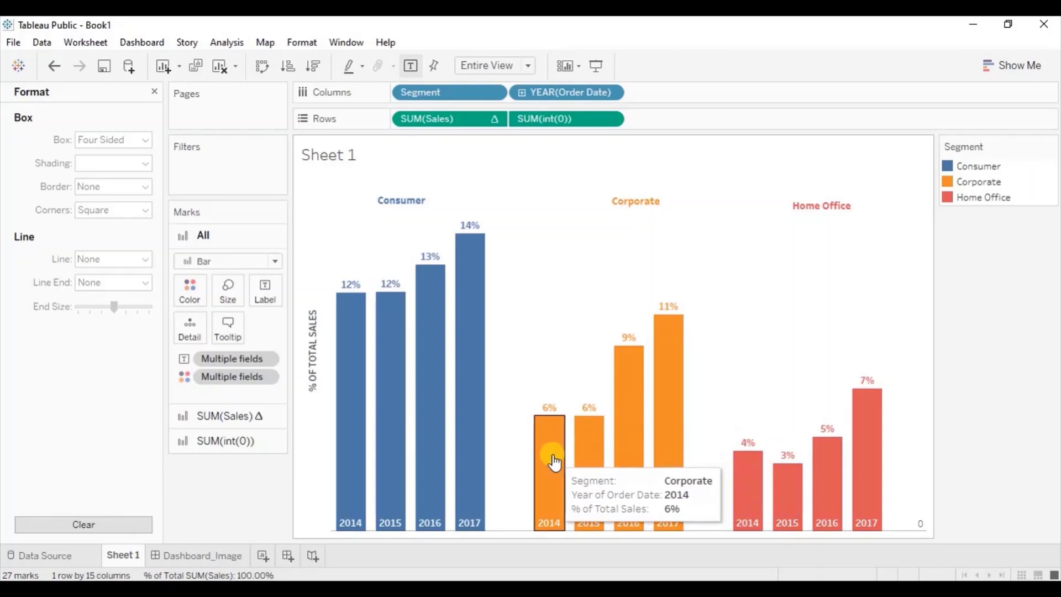
- Remove the reference line with the 0 label at the end of the chart's baseline
left_click(902, 535)
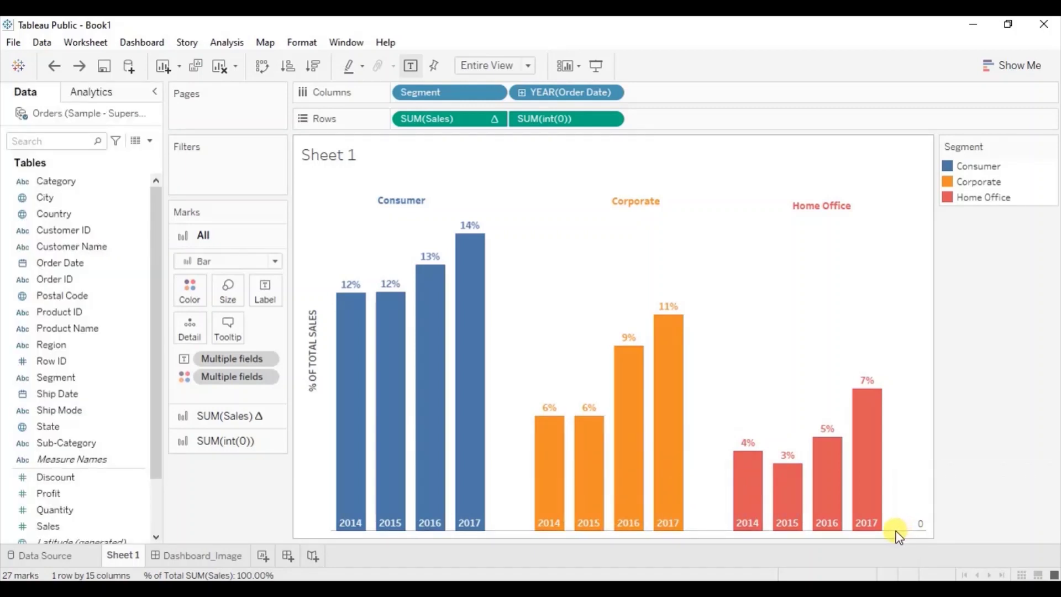
mouse_move(897, 534)
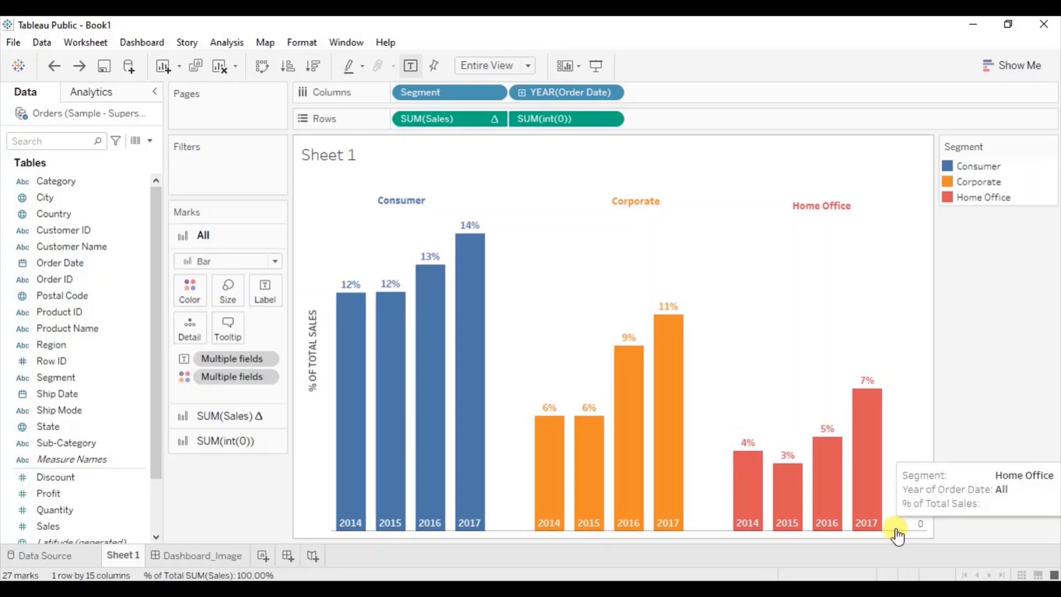
right_click(898, 534)
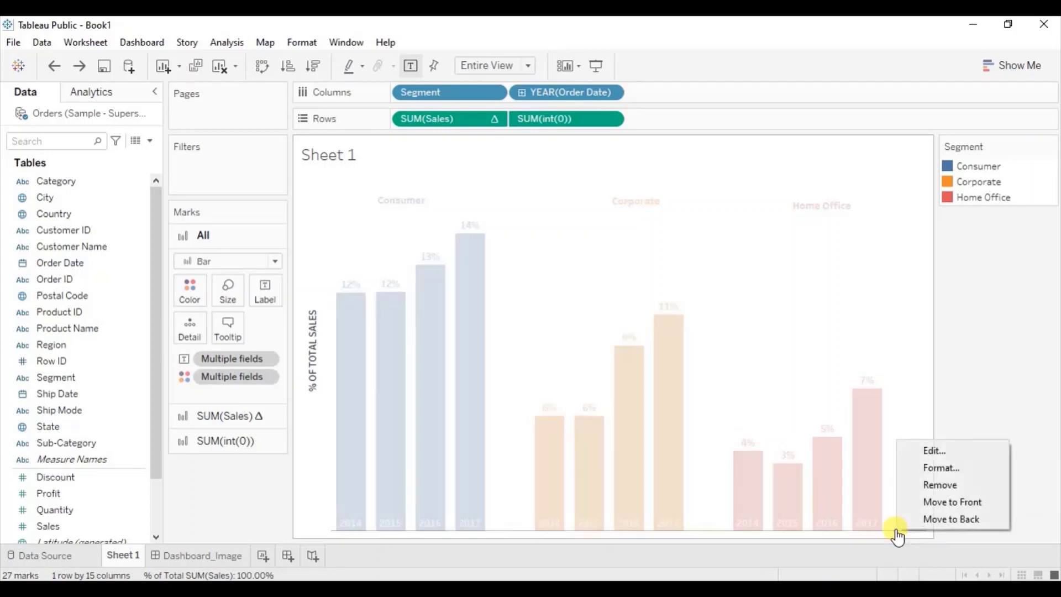
left_click(920, 492)
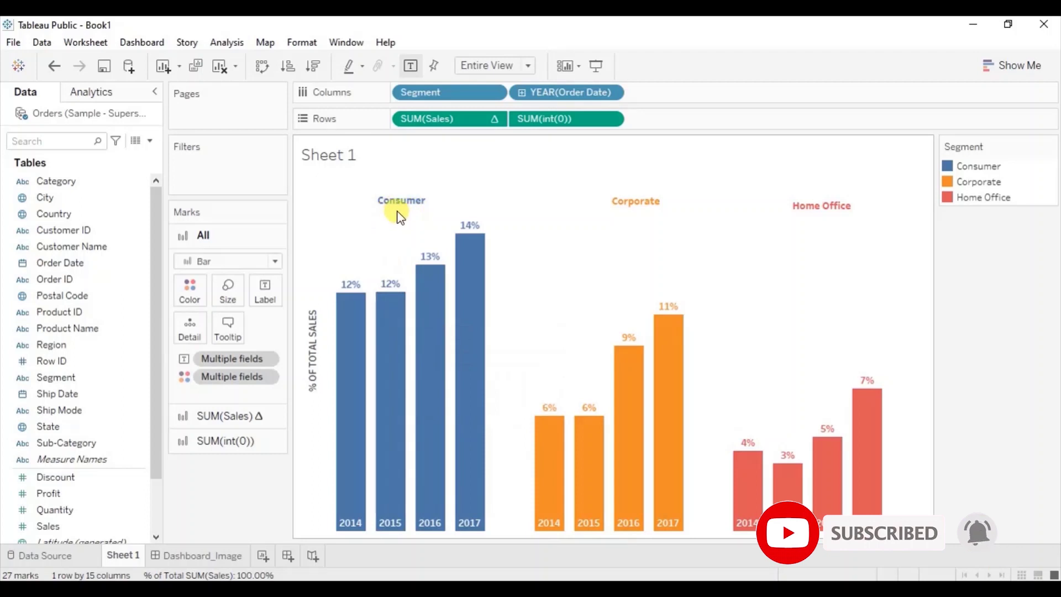
mouse_move(421, 268)
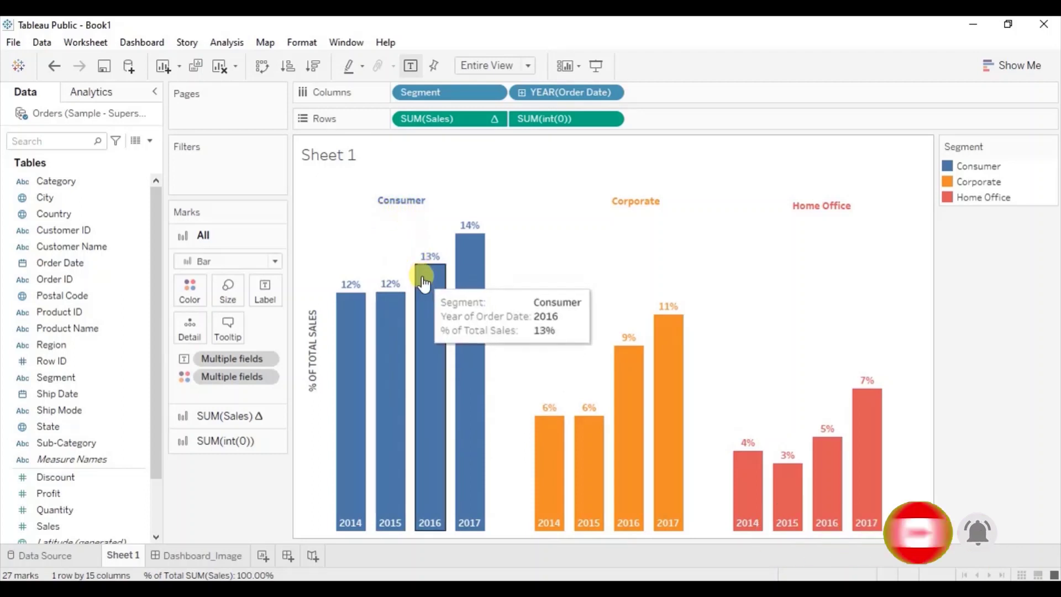